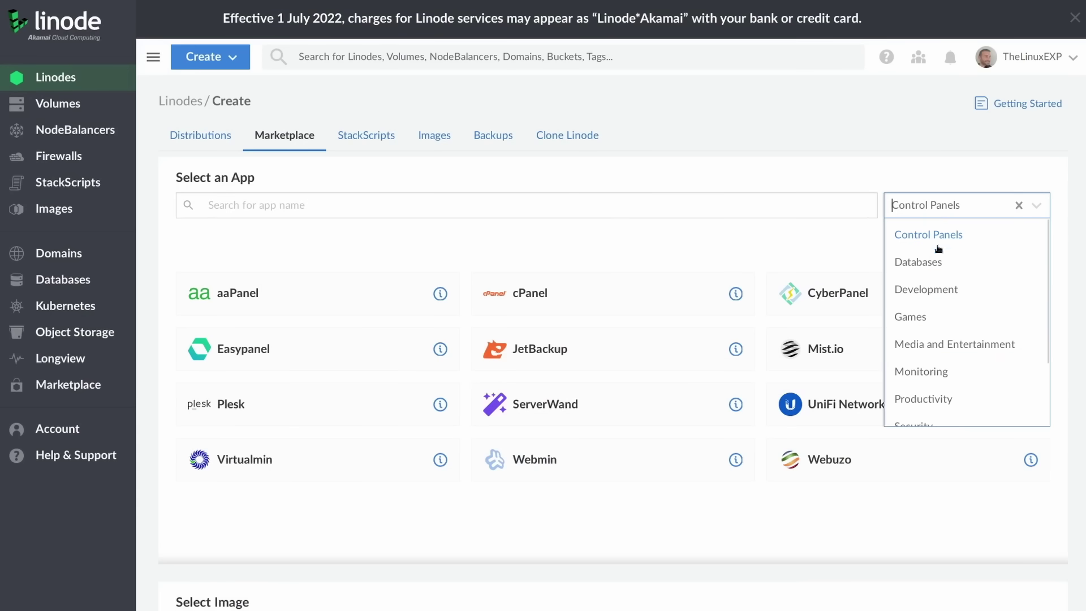
# Filter the app marketplace through the Databases, Development and Games categories
pyautogui.click(934, 261)
pyautogui.click(947, 202)
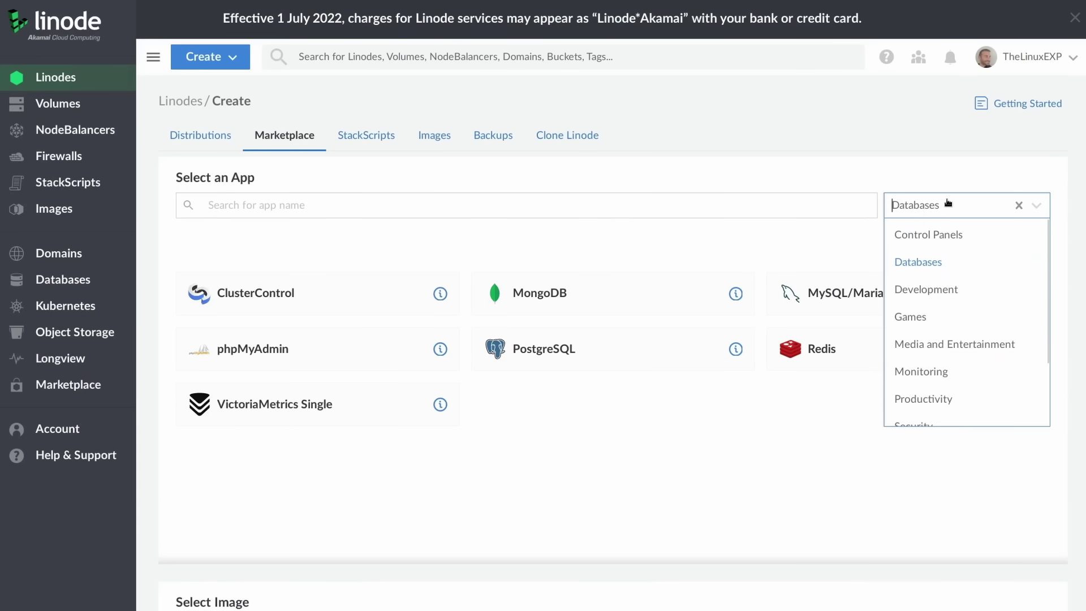
pyautogui.click(932, 288)
pyautogui.click(946, 207)
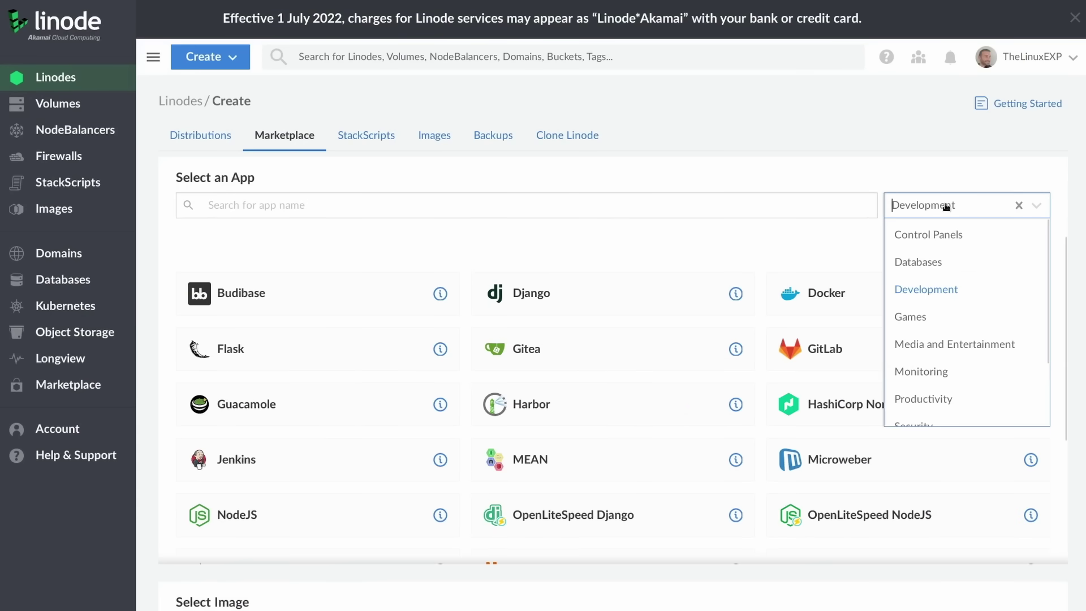
pyautogui.click(927, 315)
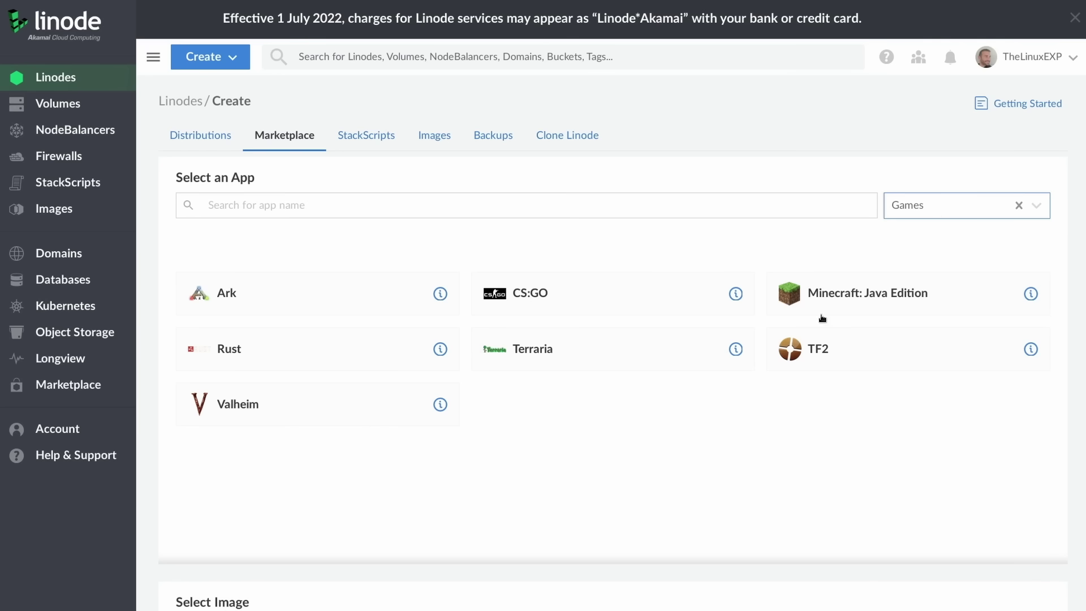
# Select Minecraft: Java Edition and scroll through its setup form, including the non-root username field
pyautogui.click(837, 314)
pyautogui.scroll(-7, 550, 390)
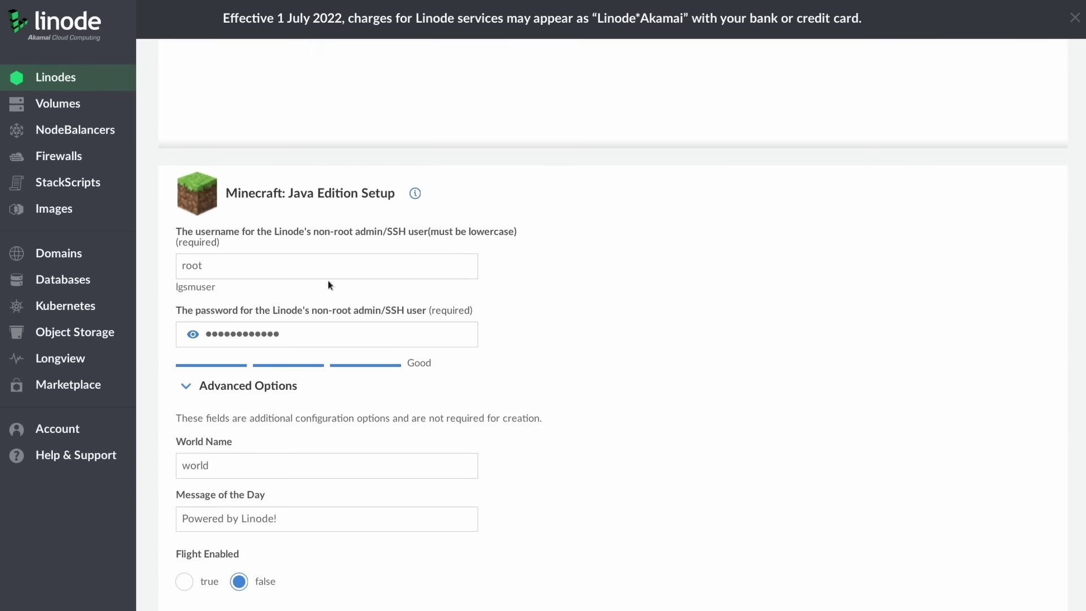
pyautogui.click(206, 266)
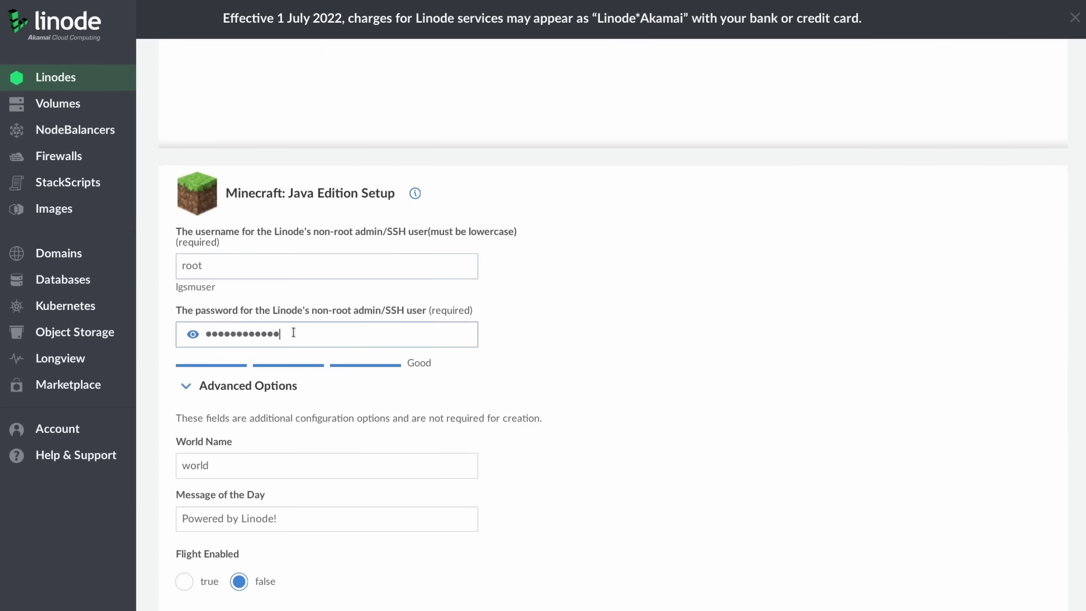
pyautogui.scroll(-3, 287, 415)
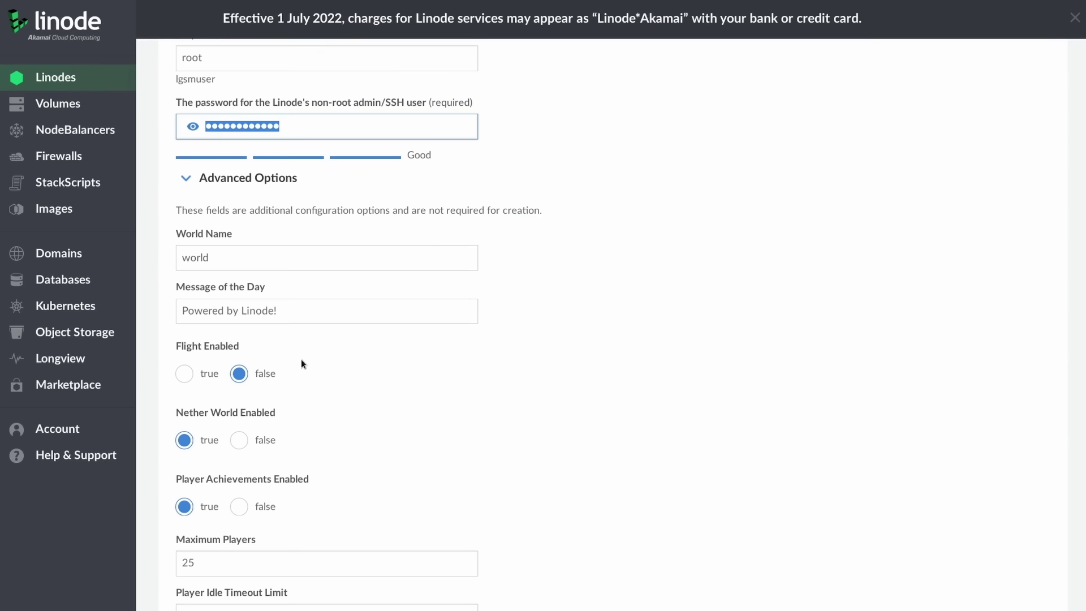
pyautogui.scroll(-5, 194, 347)
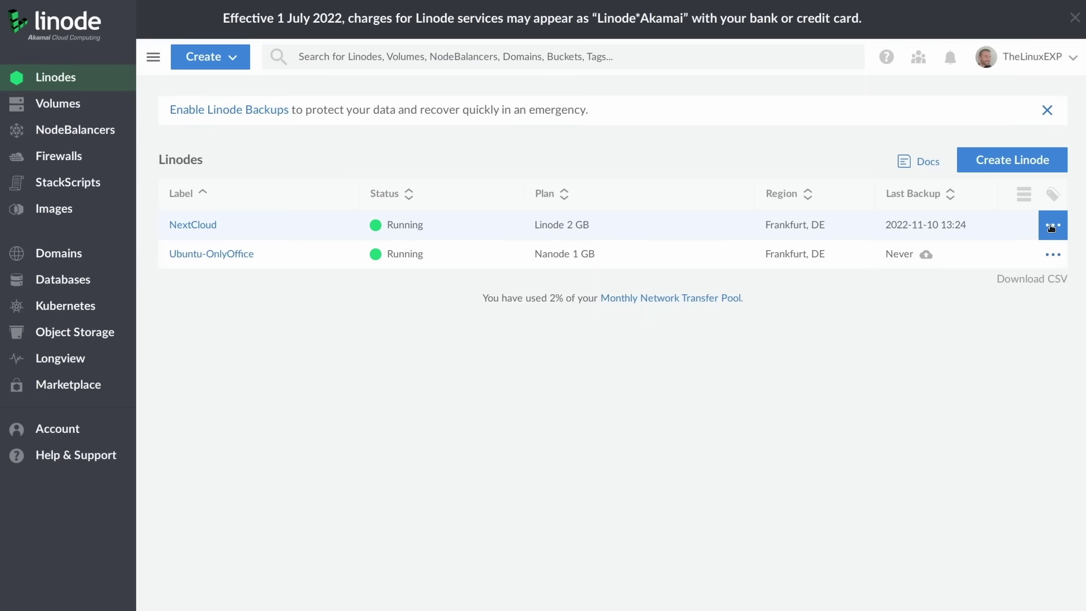
# Open the "..." actions menu on the NextCloud Linode row
pyautogui.click(1051, 228)
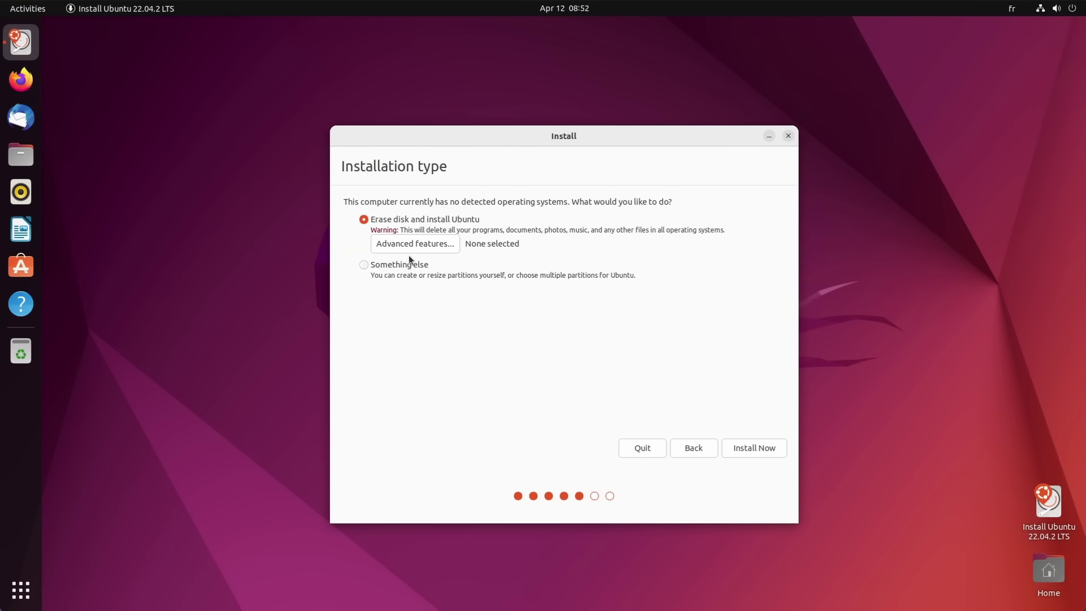
# Choose LVM with encryption in Advanced features, start the install, and enable a generated recovery key
pyautogui.click(411, 248)
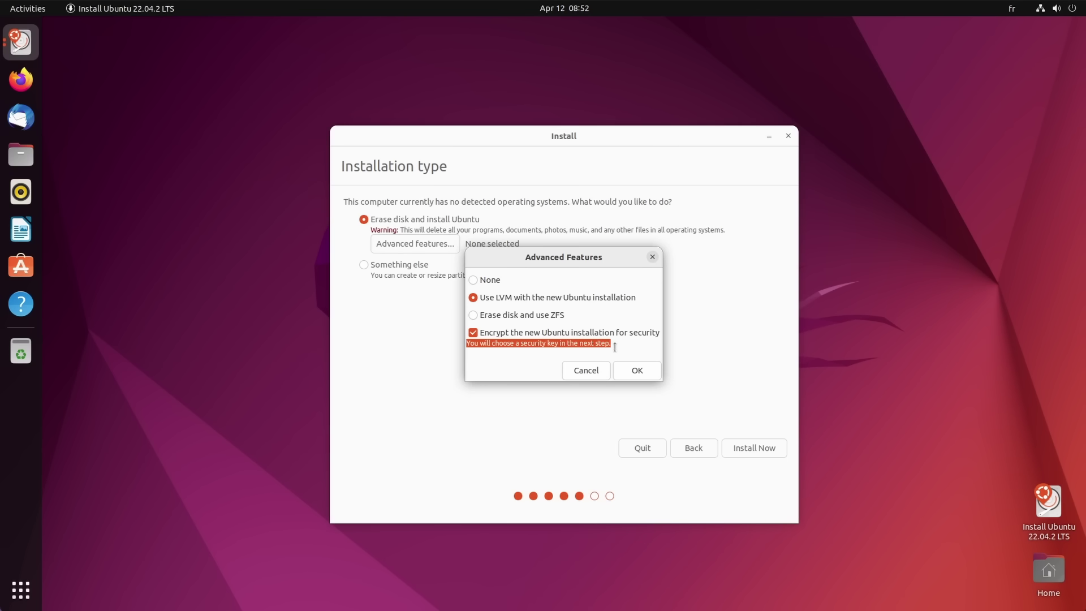
pyautogui.click(635, 372)
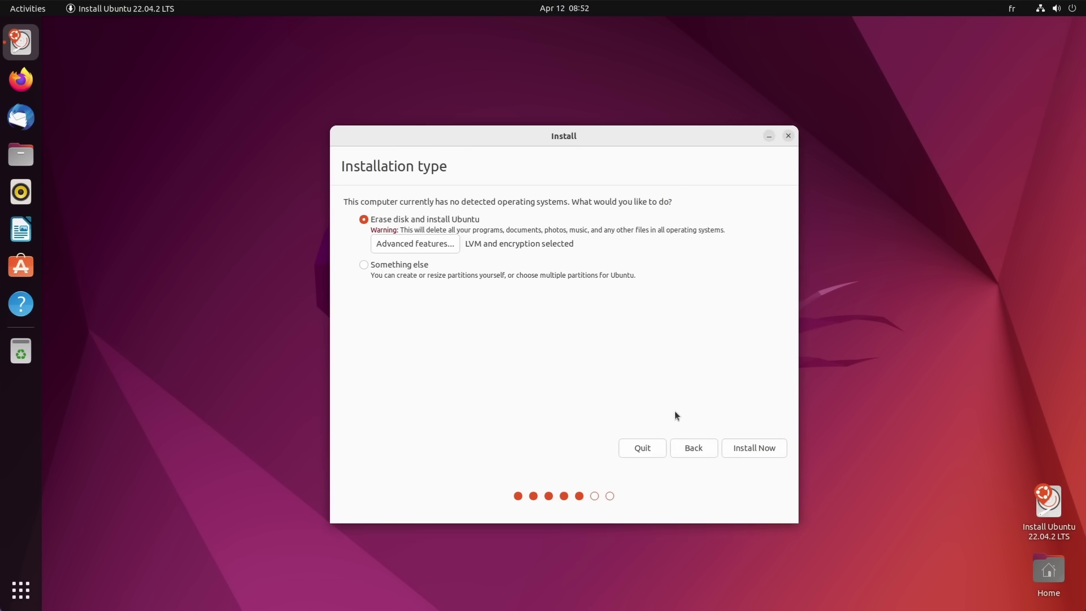
pyautogui.click(753, 448)
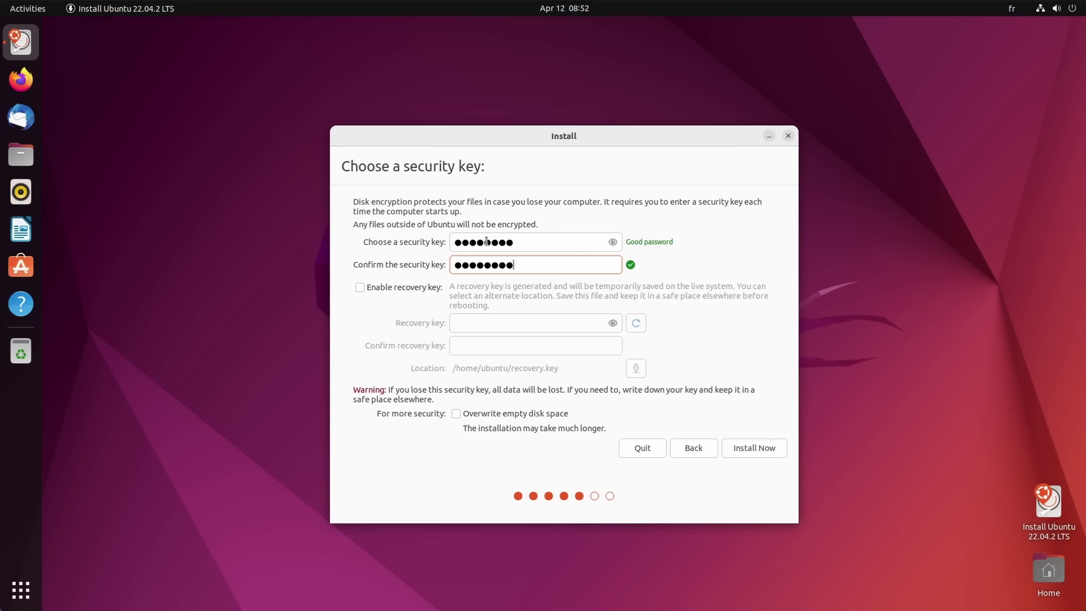
pyautogui.click(403, 289)
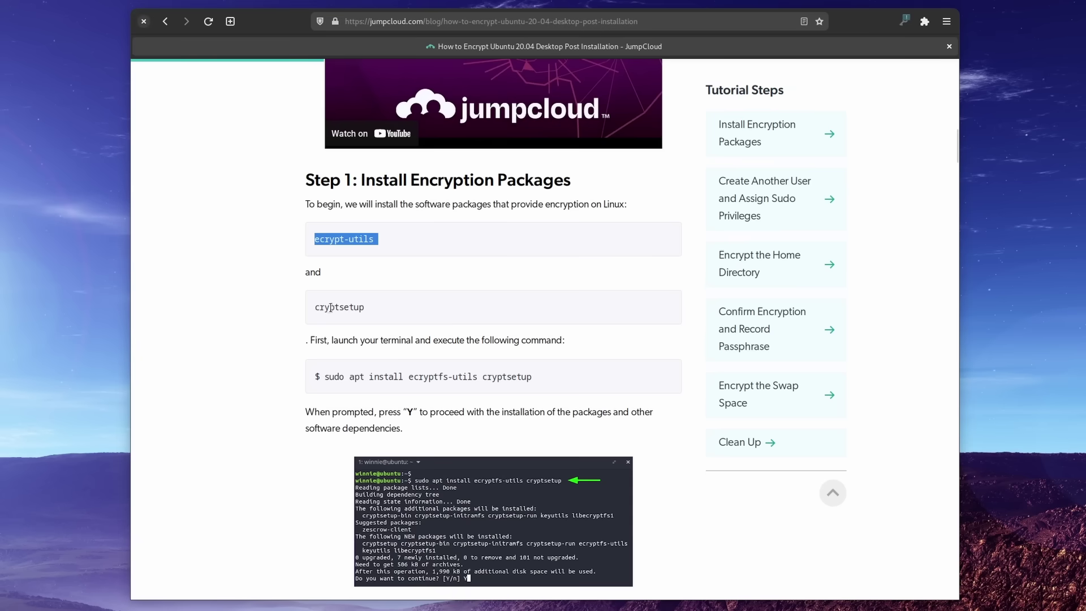
# Scroll the JumpCloud encryption tutorial from Step 1 down to Step 5, Encrypt the Swap Space
pyautogui.scroll(-7, 380, 313)
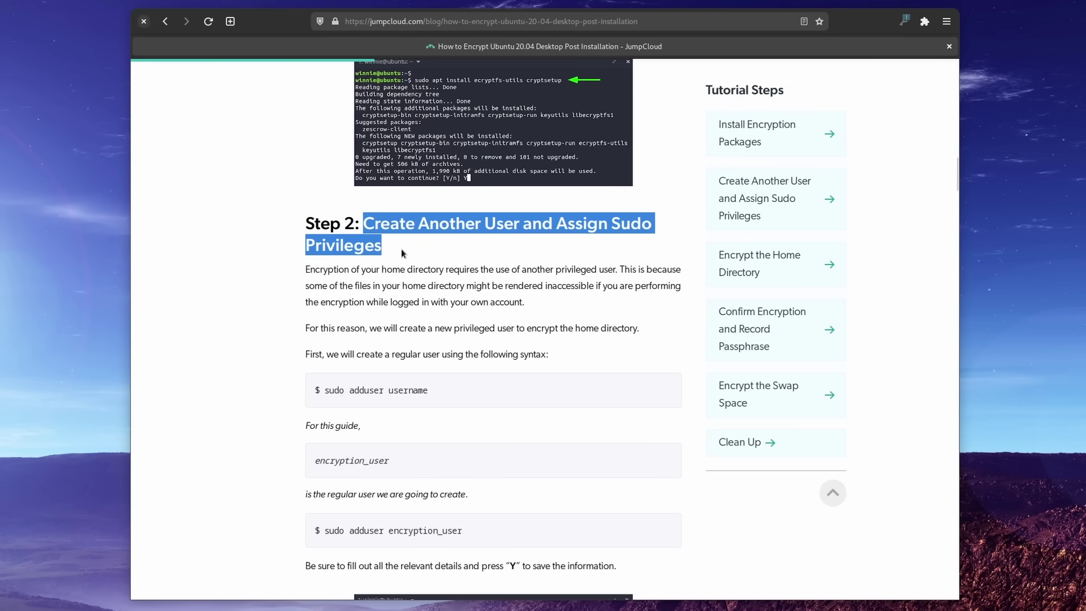
pyautogui.scroll(-13, 403, 253)
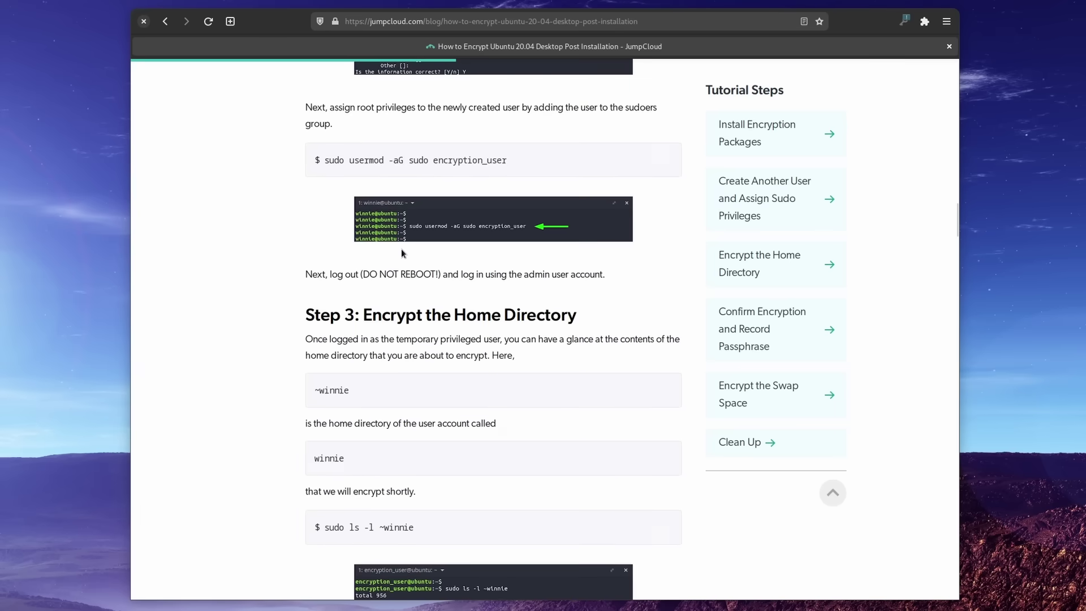
pyautogui.scroll(-8, 403, 252)
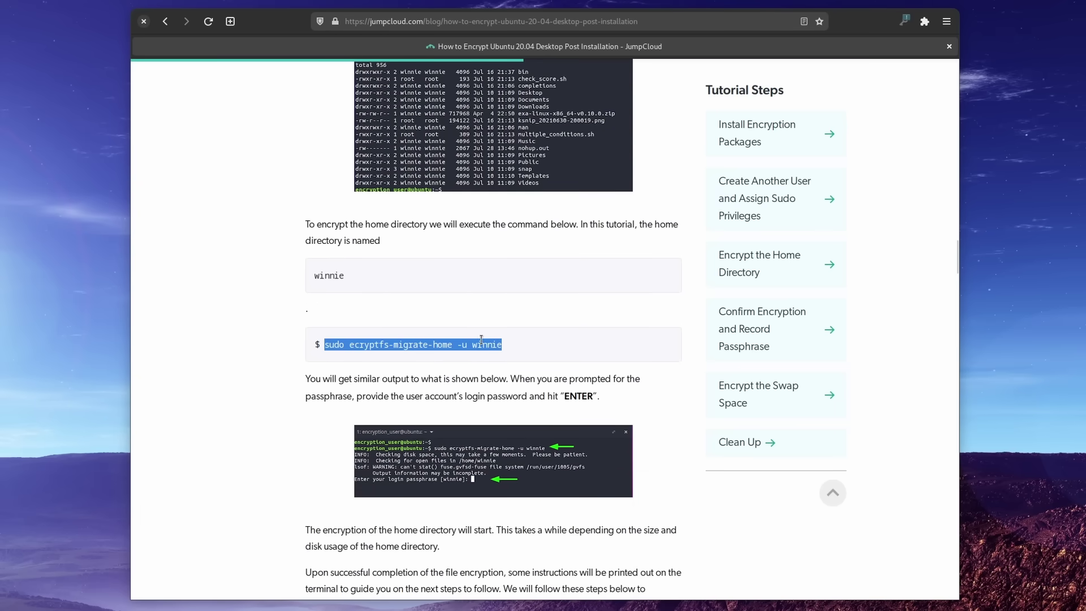
pyautogui.scroll(-11, 388, 339)
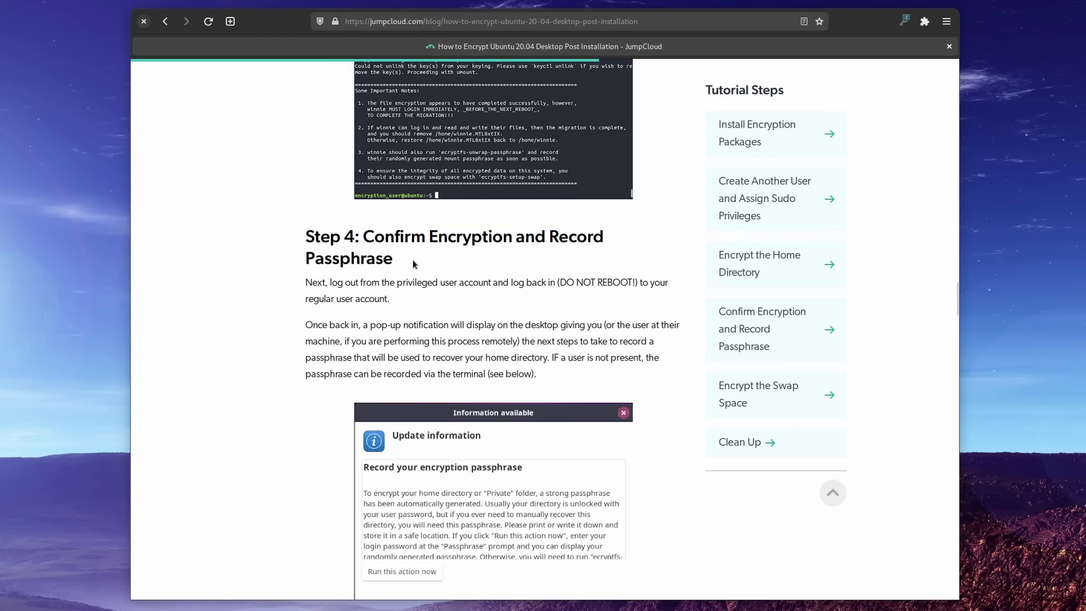
pyautogui.scroll(-7, 413, 264)
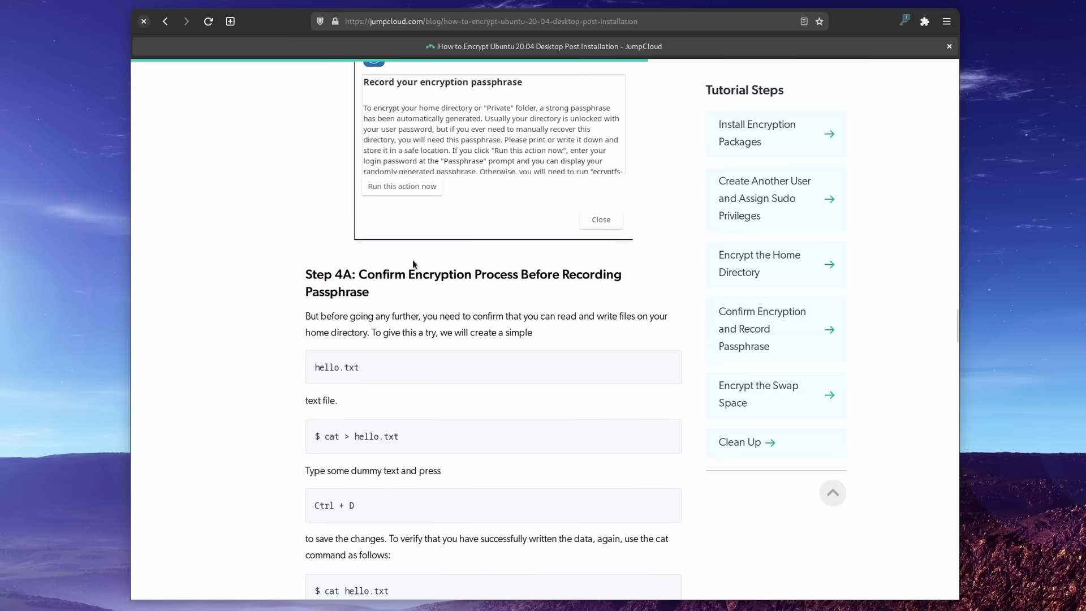
pyautogui.scroll(-16, 412, 264)
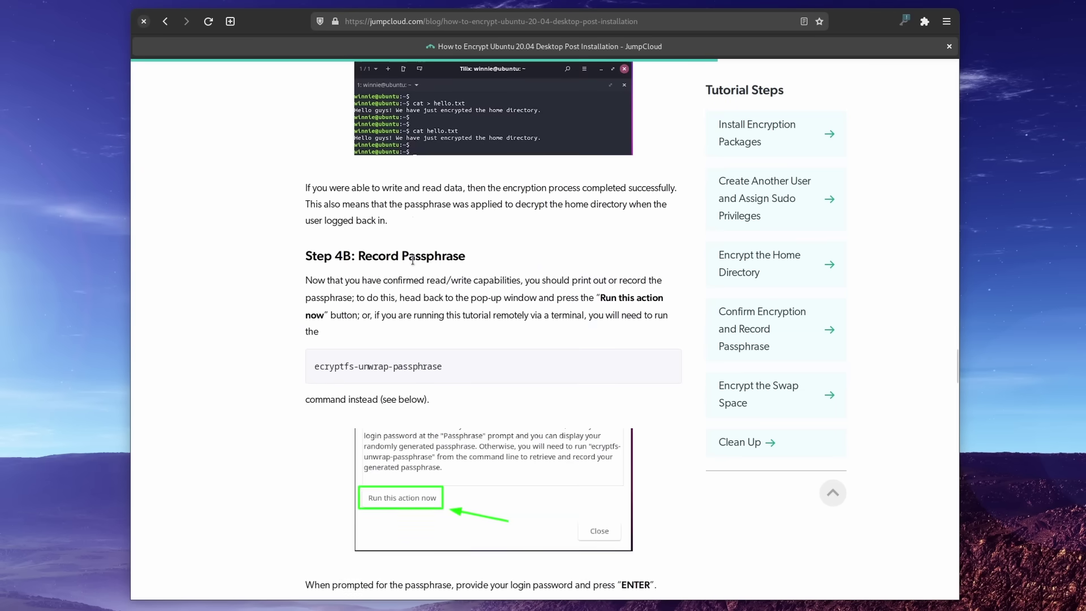
pyautogui.scroll(-7, 412, 264)
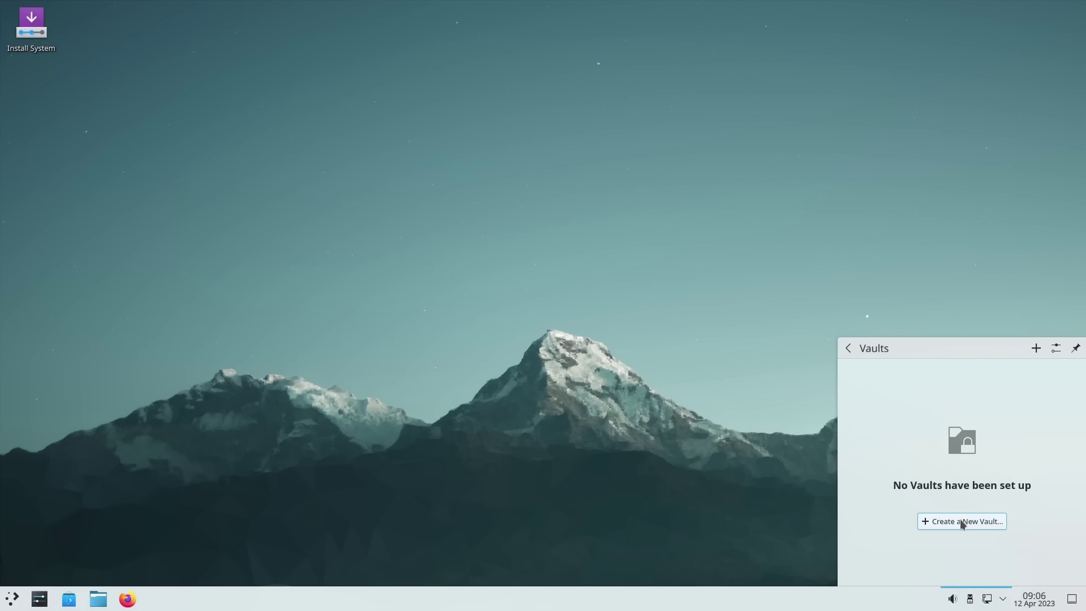
# Create a password-protected CryFS vault named Documents
pyautogui.click(963, 522)
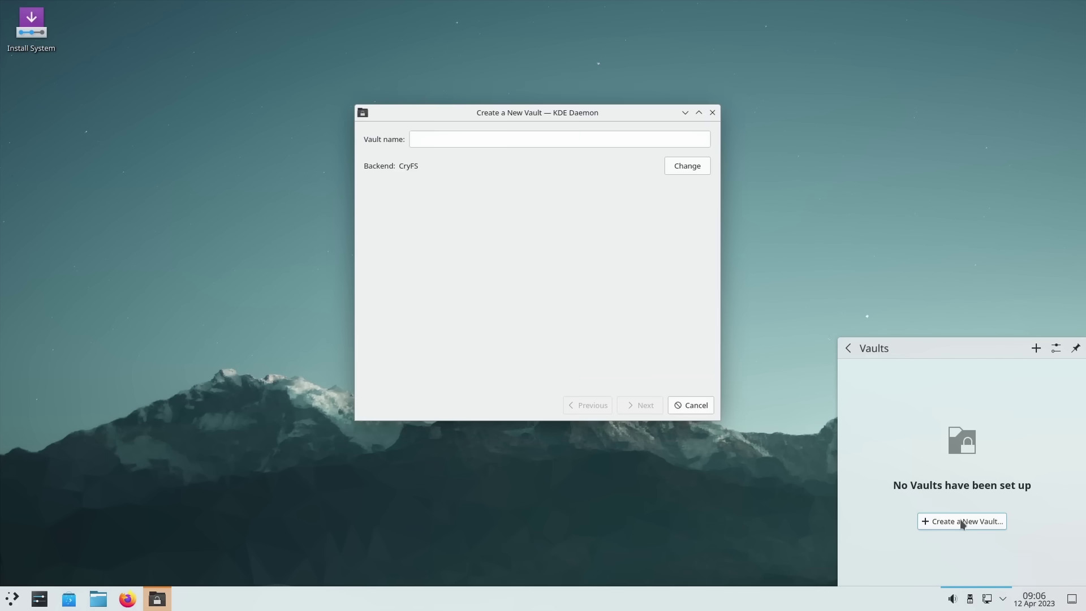
pyautogui.click(479, 148)
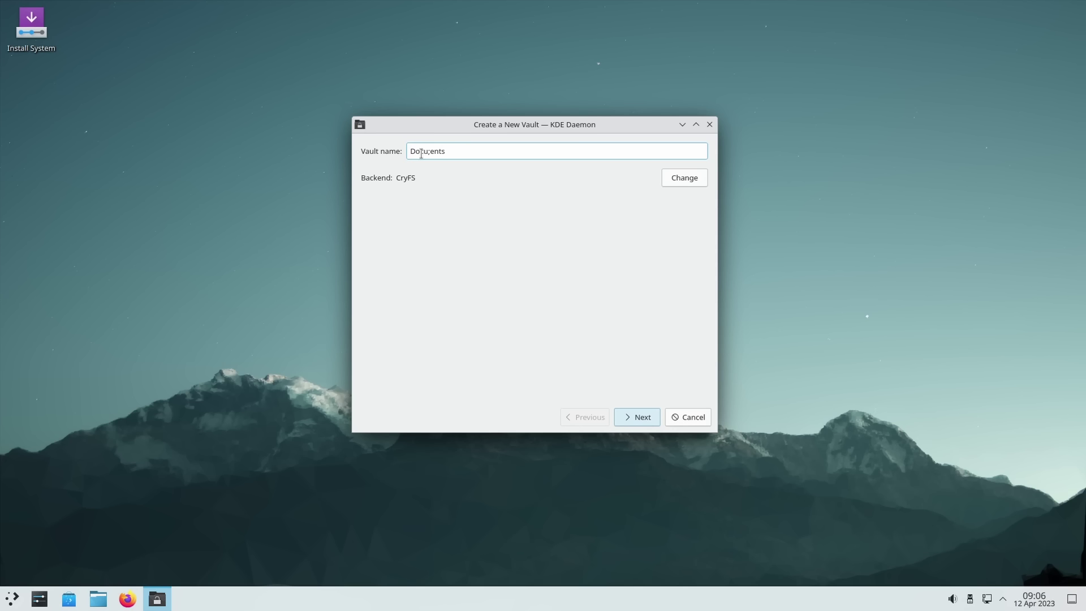
pyautogui.click(655, 418)
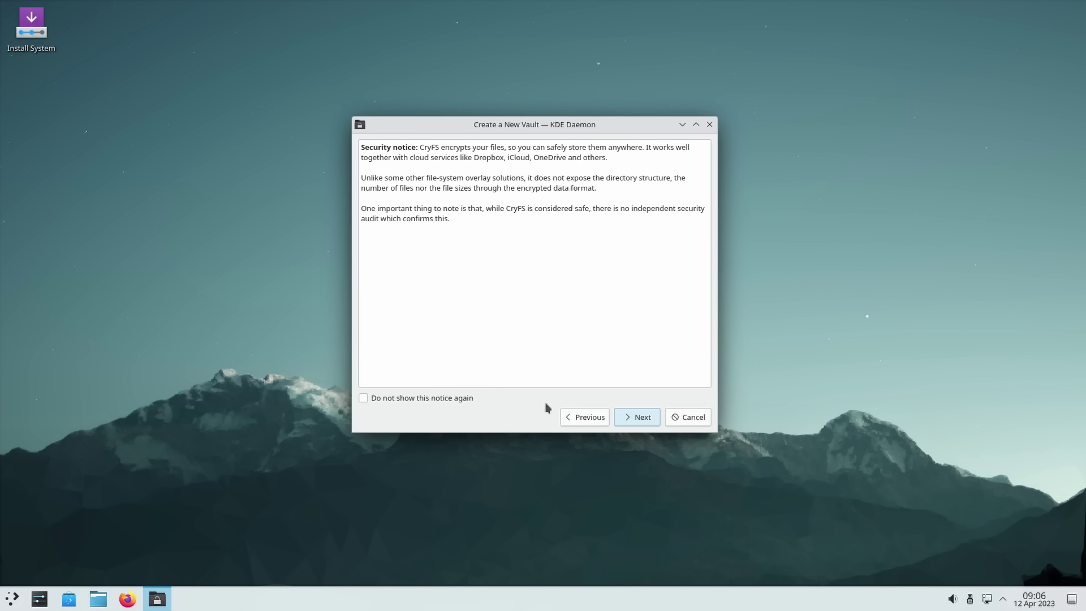
pyautogui.click(639, 422)
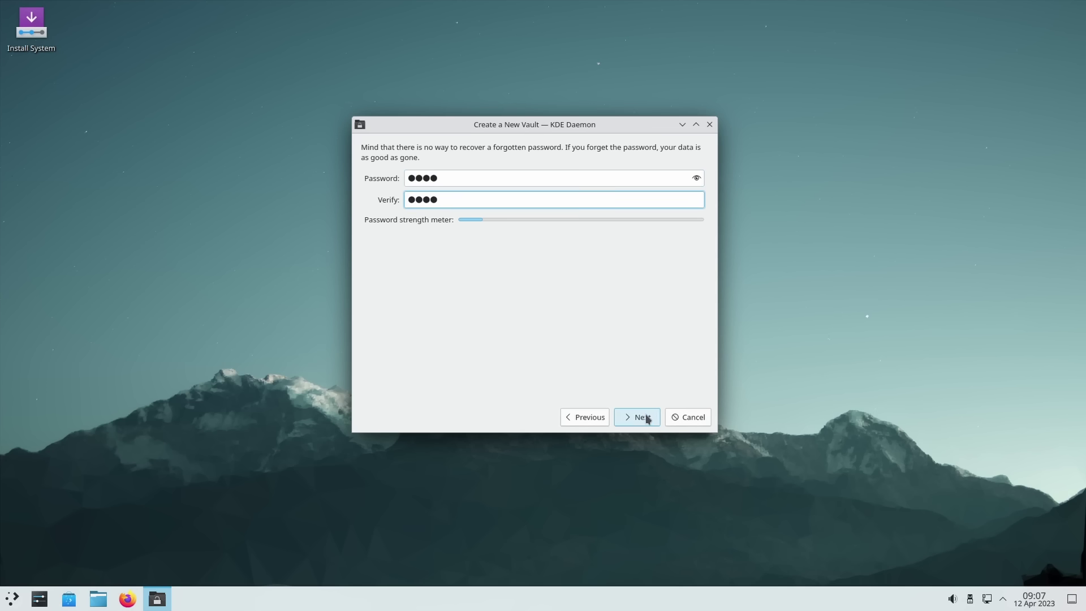
pyautogui.click(646, 418)
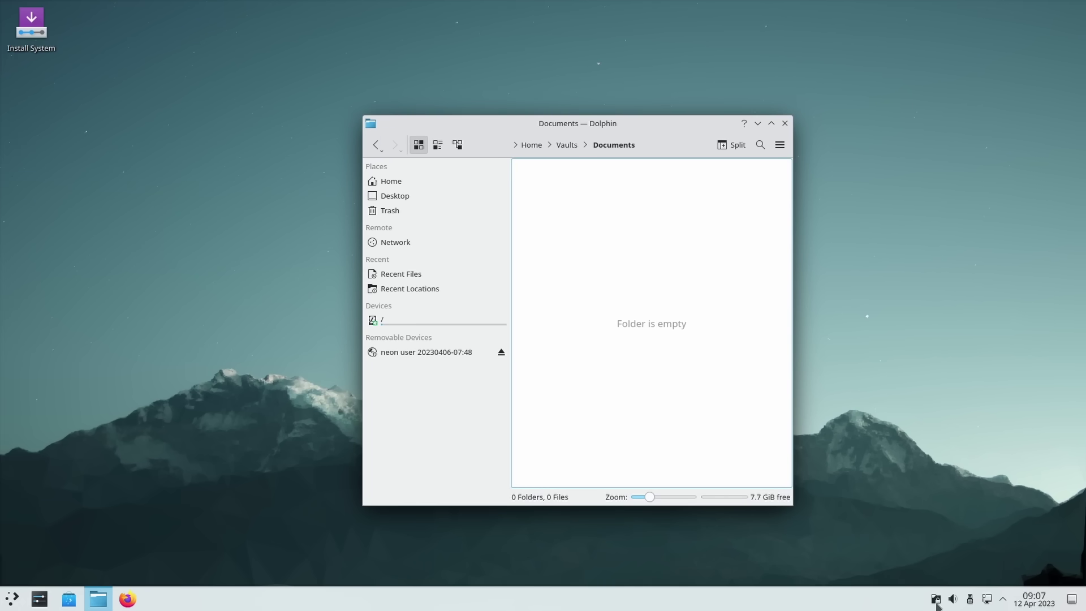
pyautogui.click(935, 599)
# Unlock the Documents vault and open it in Dolphin, closing the duplicate window
pyautogui.click(879, 378)
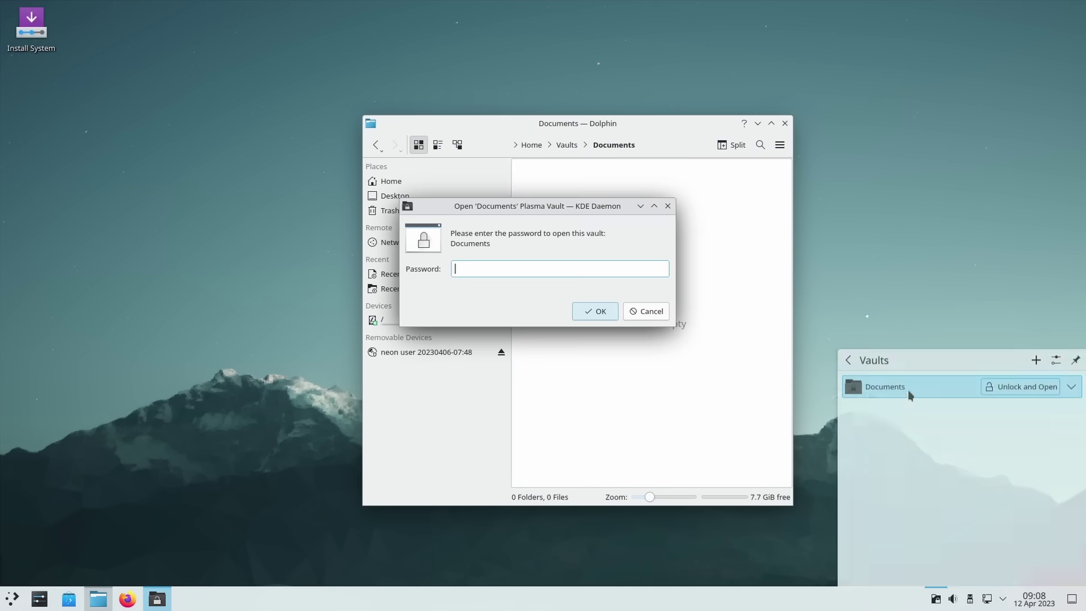
pyautogui.press('Return')
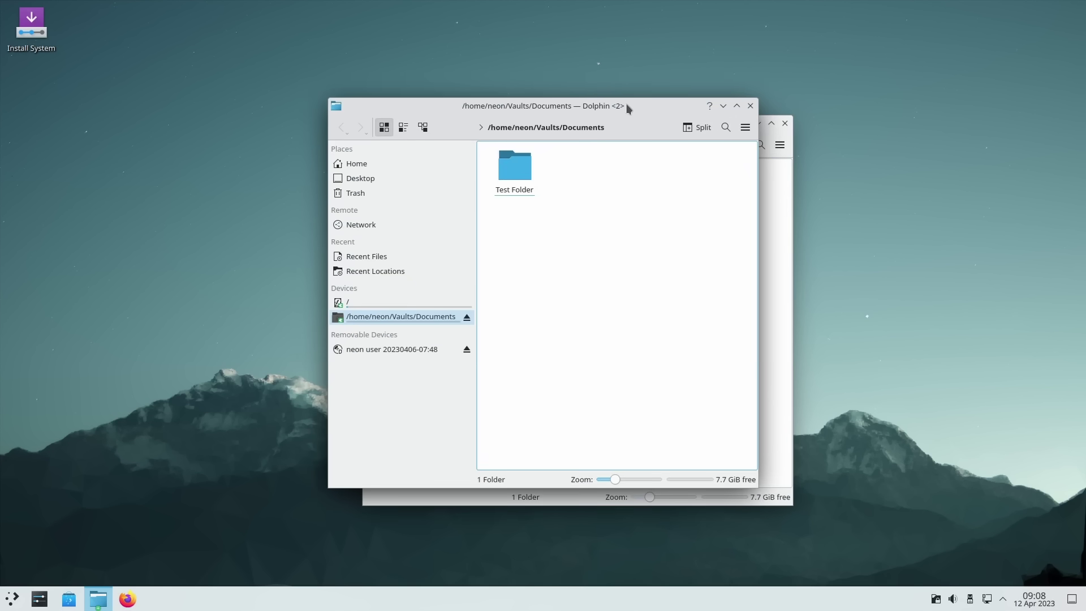
pyautogui.moveTo(626, 107); pyautogui.dragTo(311, 112)
pyautogui.click(433, 150)
pyautogui.click(435, 110)
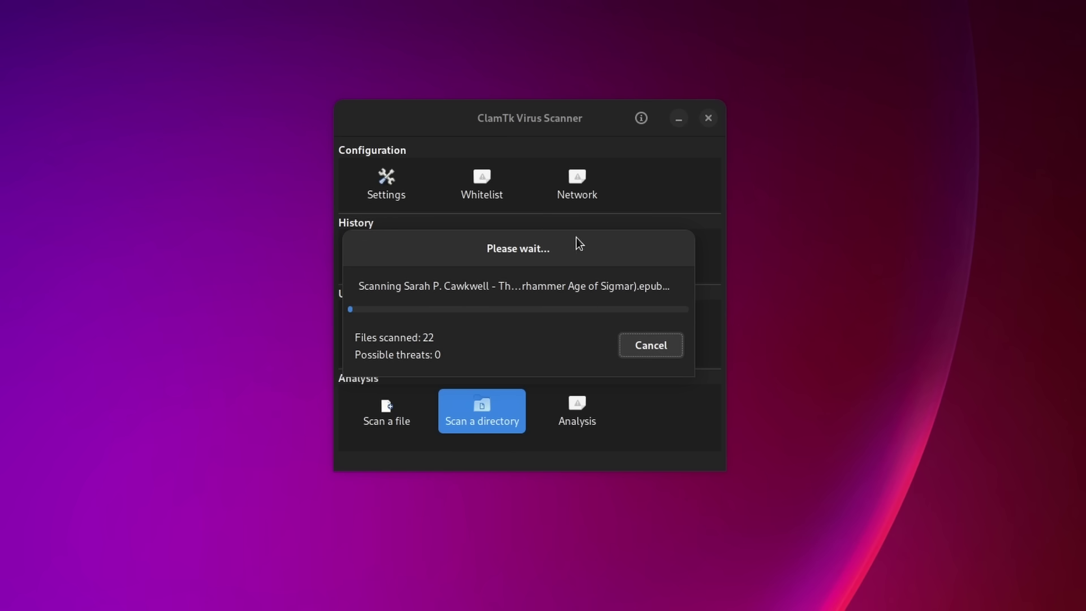
# Move the scan progress dialog aside while the directory scan finishes with no threats
pyautogui.moveTo(545, 249); pyautogui.dragTo(569, 249)
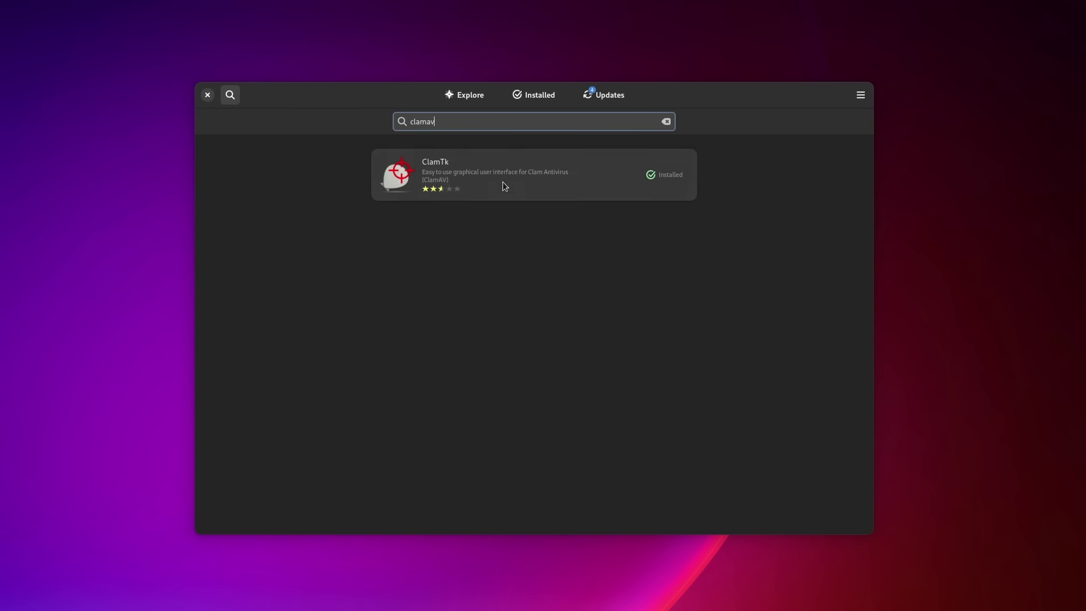
# Search 'clamav', open ClamTk, return its gallery to the first screenshot, and review size and safety tiles
pyautogui.write('v')
pyautogui.click(505, 181)
pyautogui.click(849, 318)
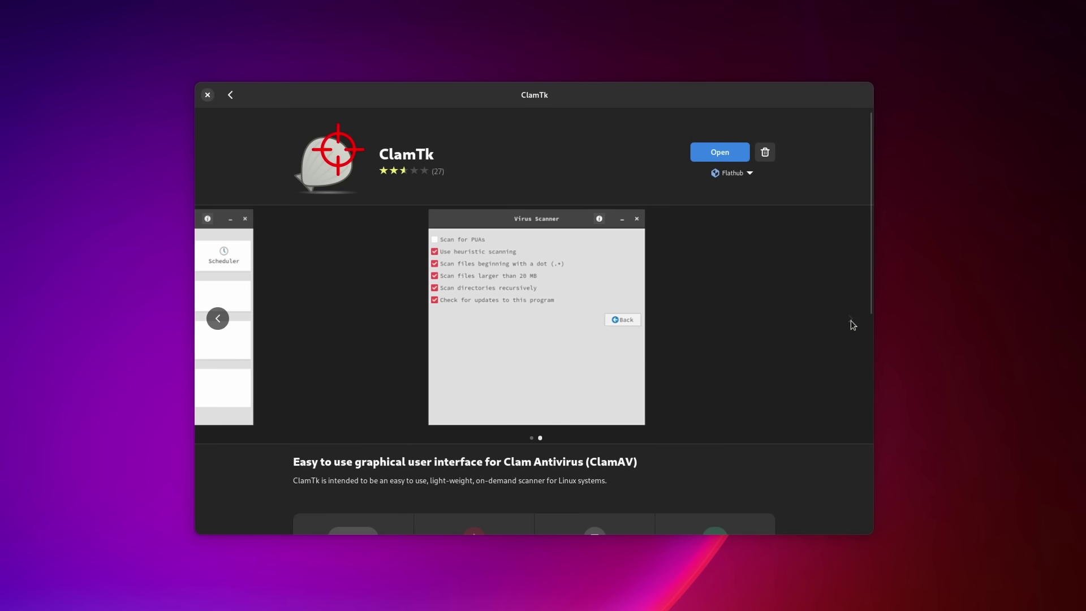
pyautogui.click(218, 318)
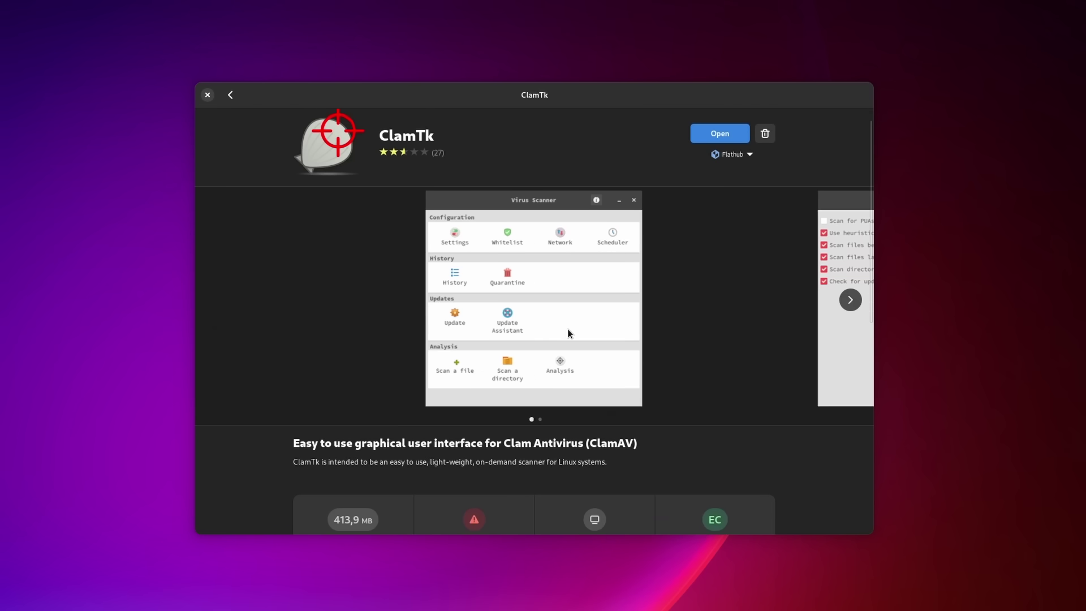
pyautogui.scroll(-3, 568, 328)
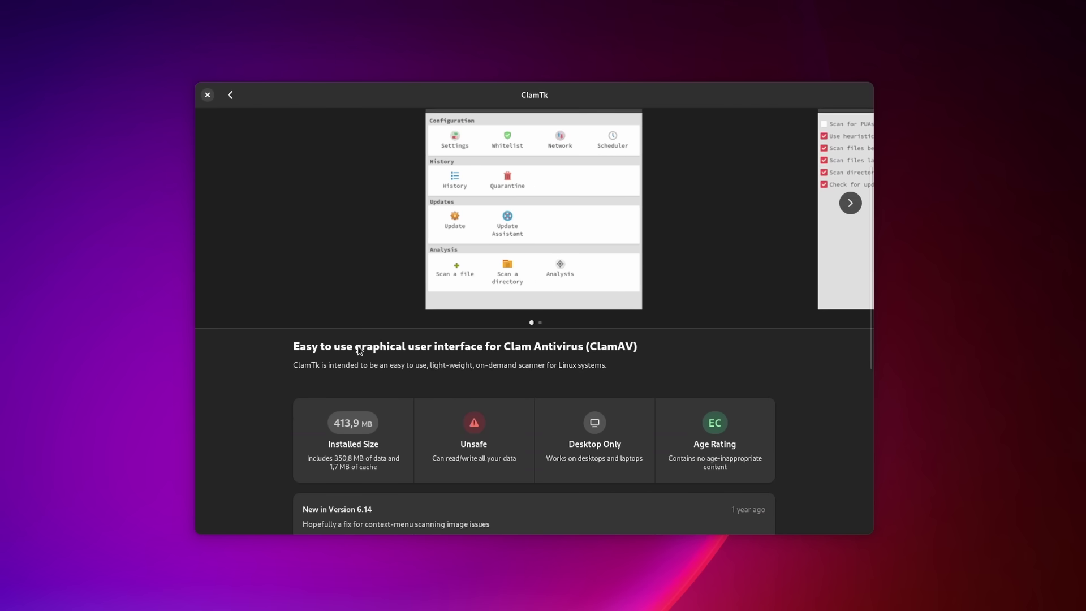
pyautogui.scroll(-2, 584, 349)
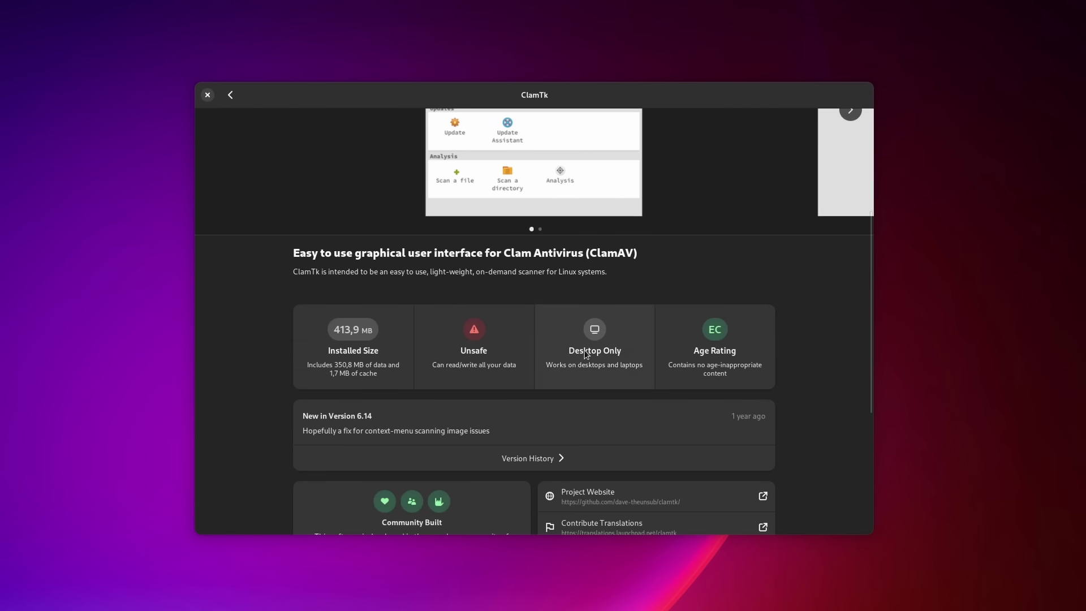
pyautogui.scroll(5, 582, 355)
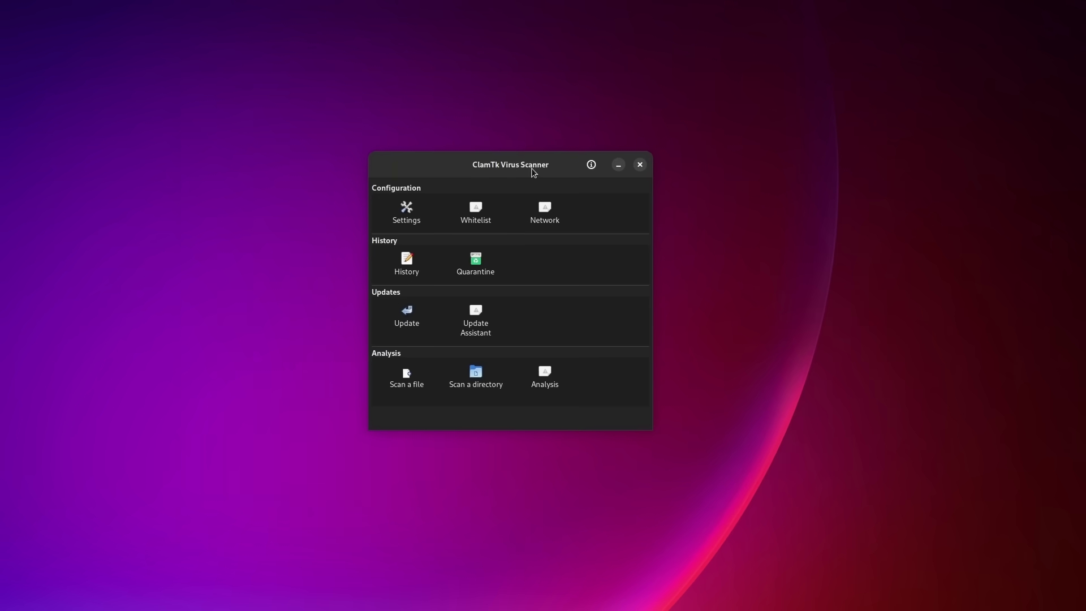
# Scan the neon-user ISO file from the Downloads folder
pyautogui.click(410, 387)
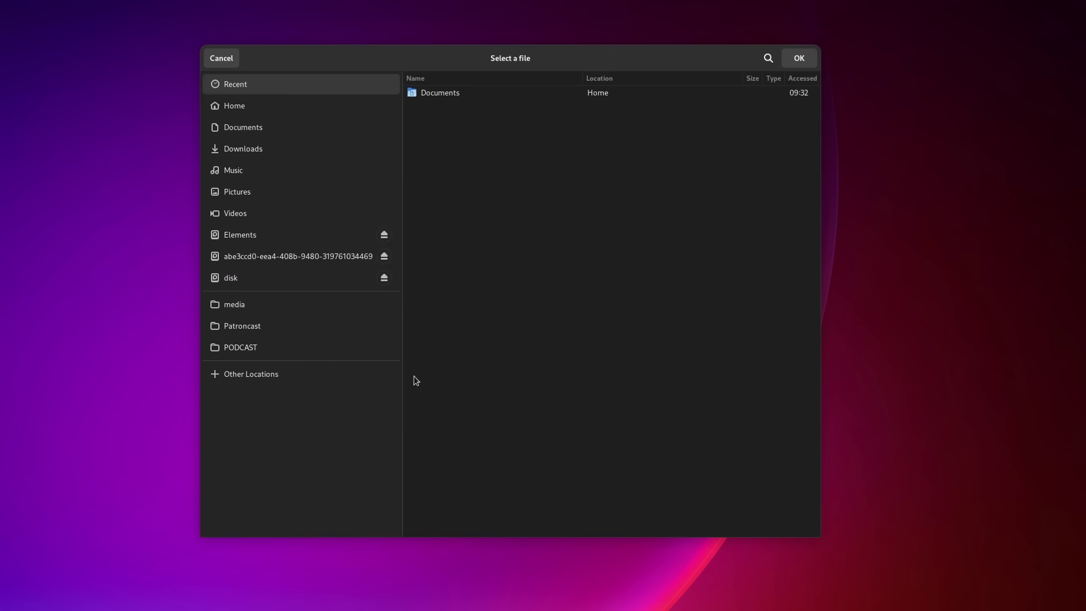
pyautogui.click(247, 146)
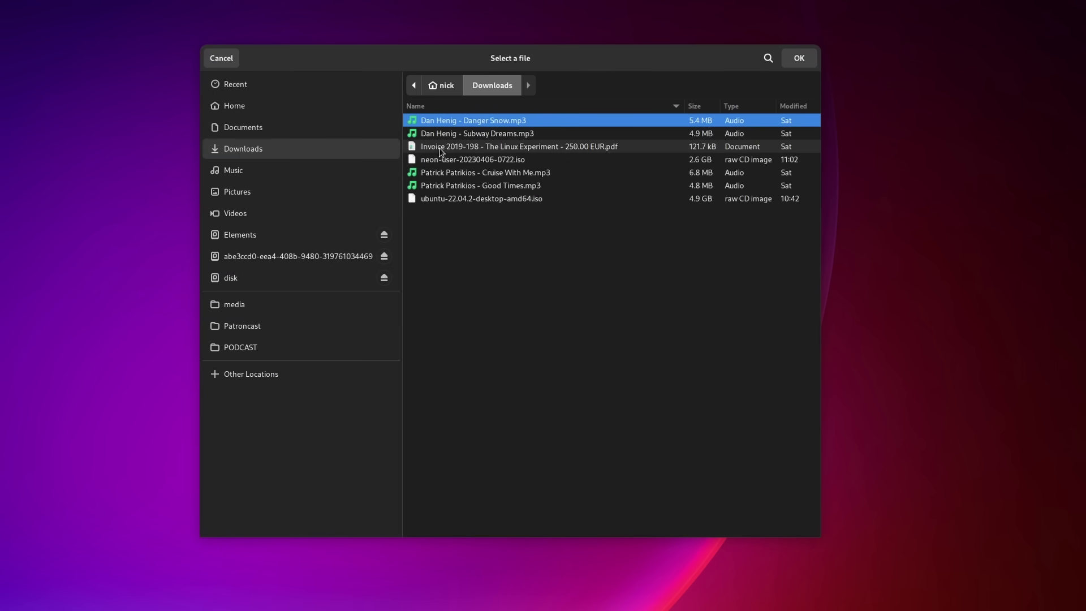
pyautogui.doubleClick(444, 160)
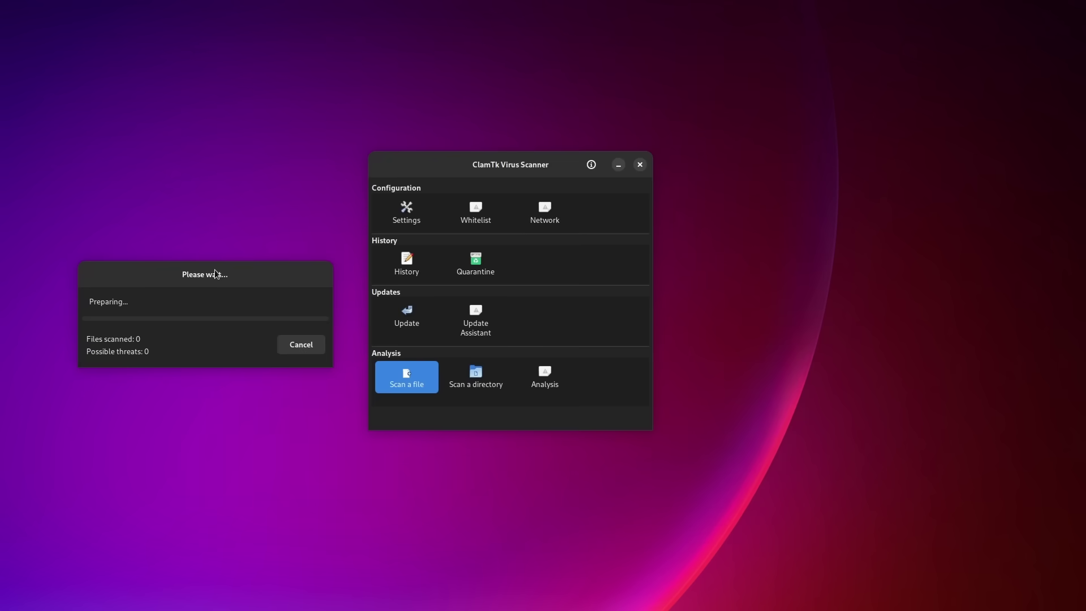
pyautogui.moveTo(215, 274); pyautogui.dragTo(511, 266)
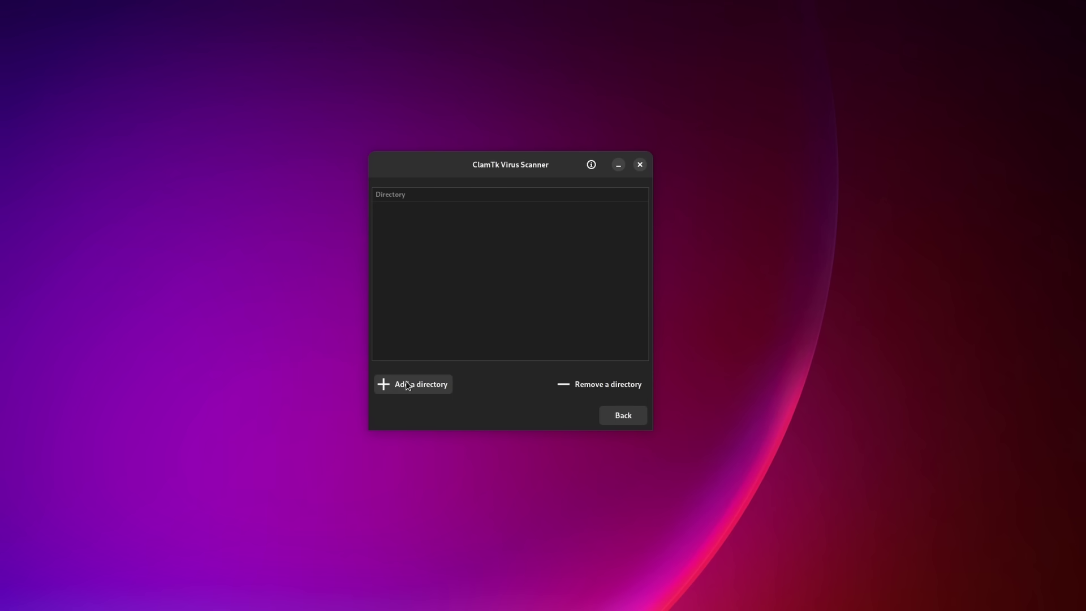
# Add the home Documents folder to ClamTk's directory list
pyautogui.click(407, 385)
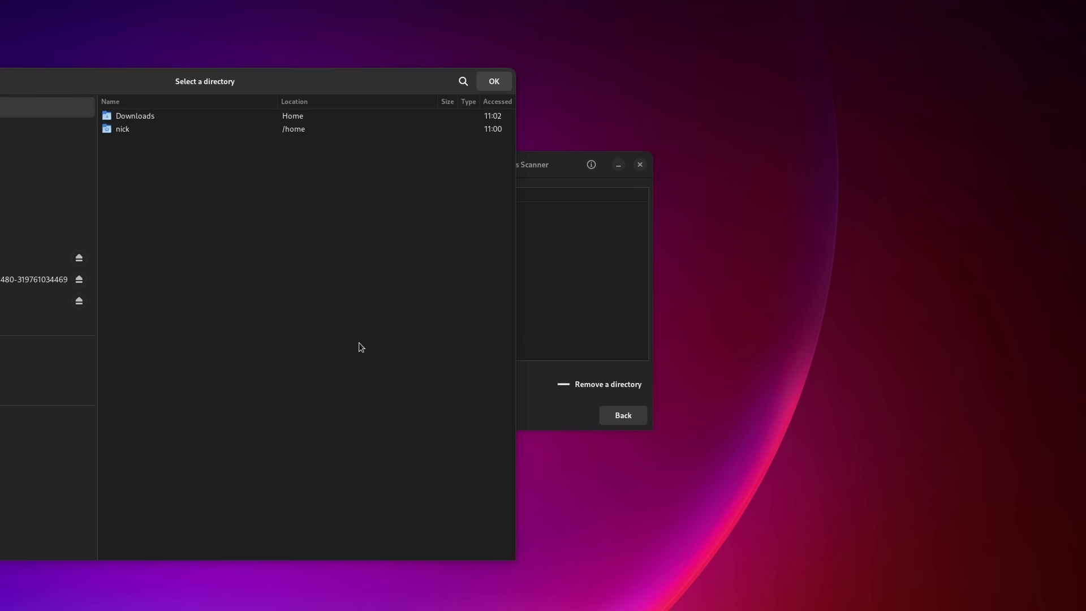
pyautogui.doubleClick(120, 131)
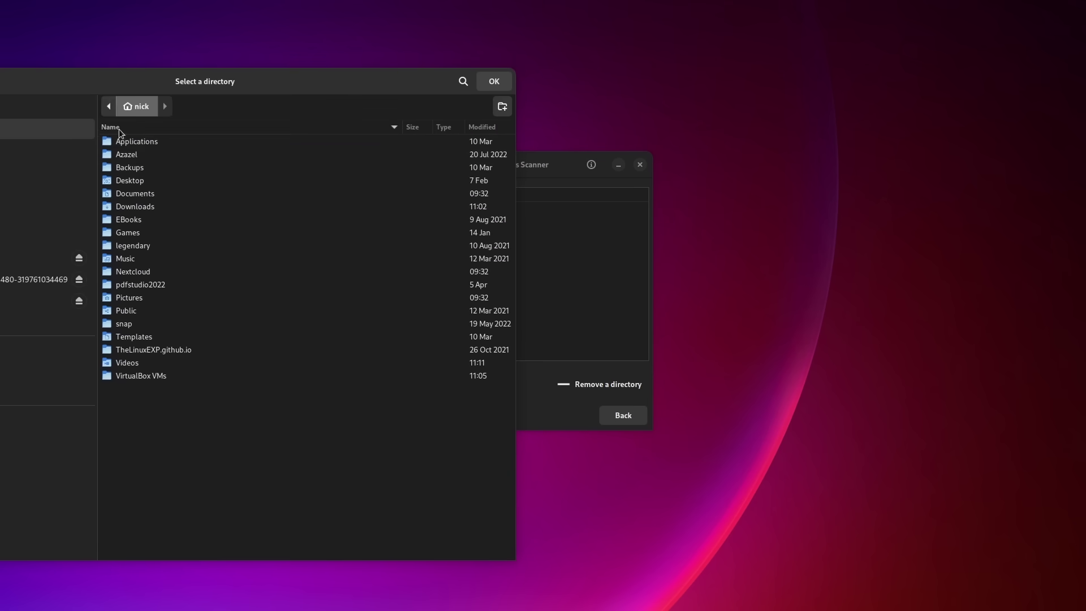
pyautogui.doubleClick(132, 190)
pyautogui.click(482, 87)
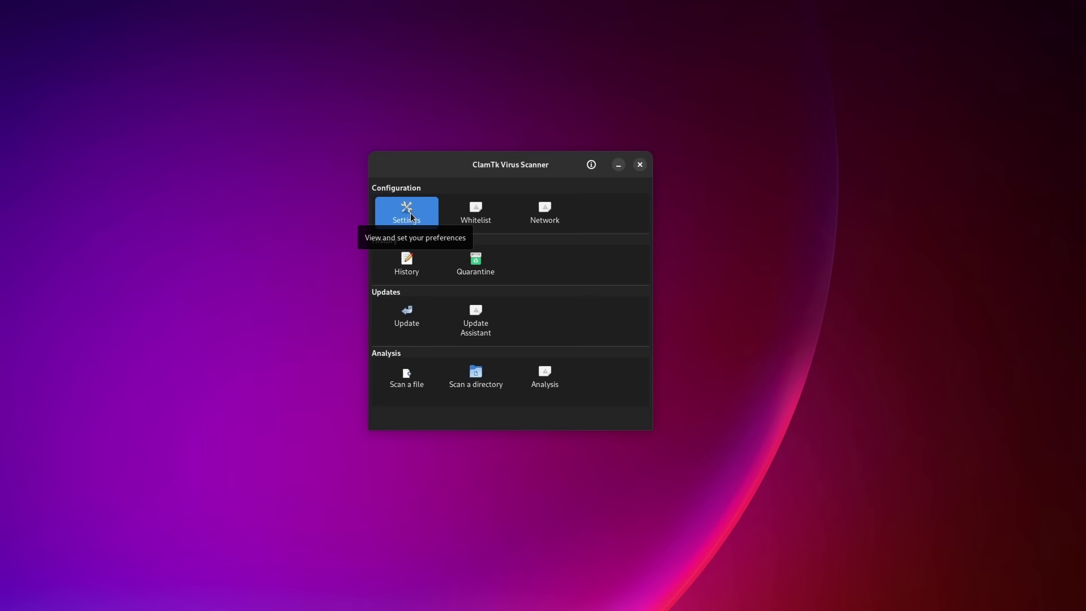
# Open ClamTk's Settings to view its scan-option checkboxes
pyautogui.click(411, 217)
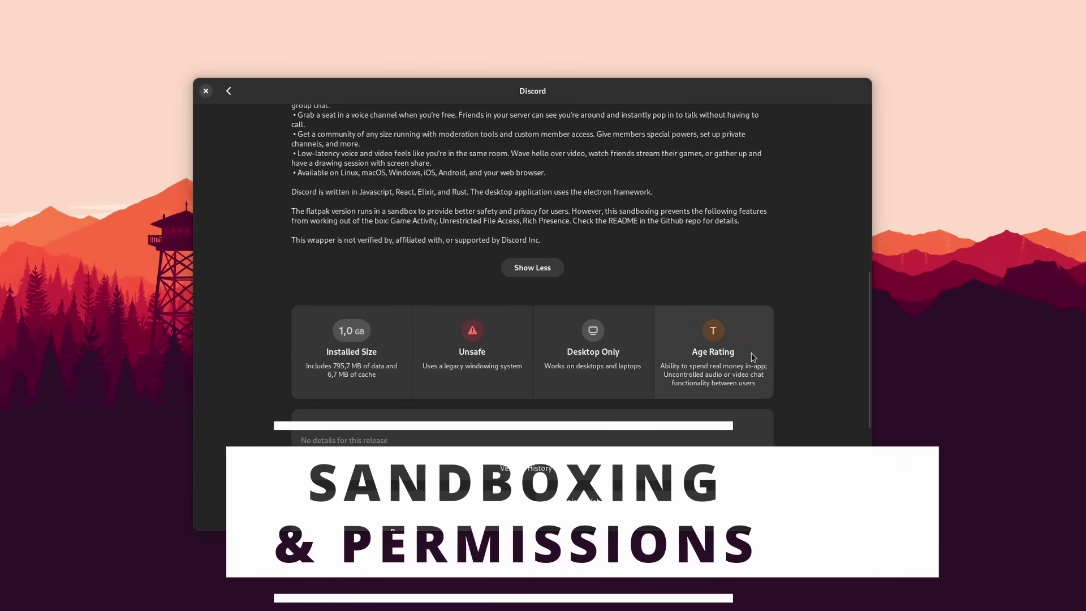
# Confirm Discord's Flathub source, close GNOME Software, and view Discord's permissions in Flatseal
pyautogui.scroll(12, 749, 354)
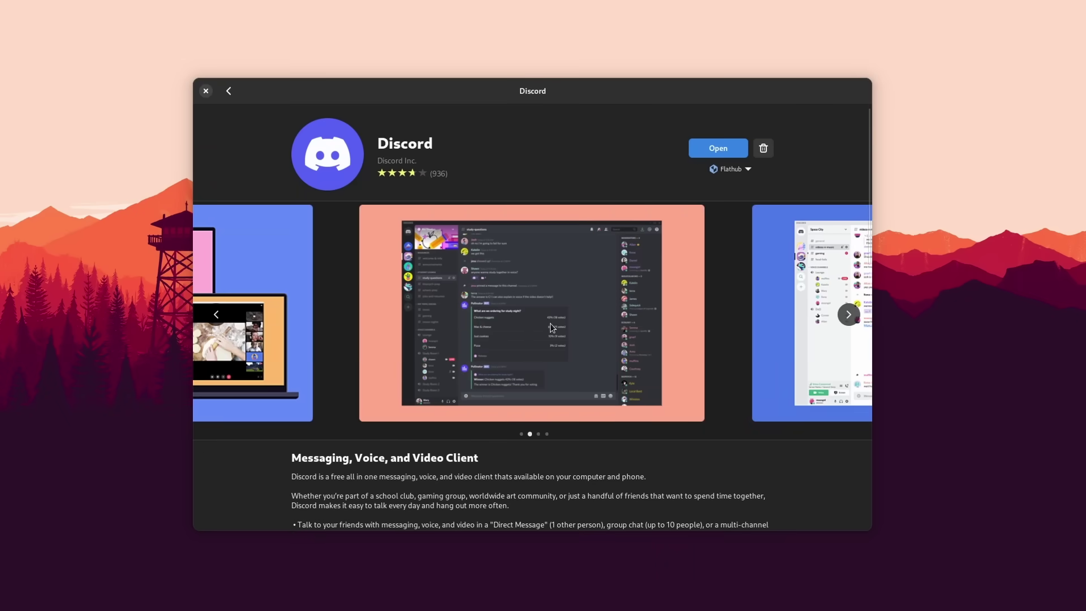
pyautogui.scroll(-2, 385, 324)
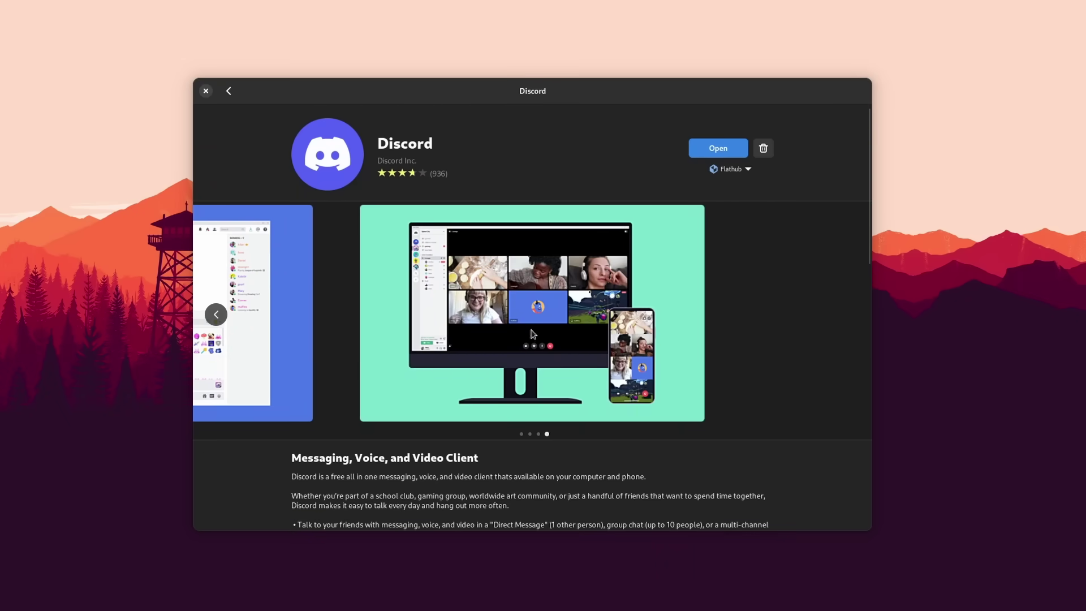
pyautogui.scroll(2, 509, 332)
pyautogui.scroll(1, 672, 333)
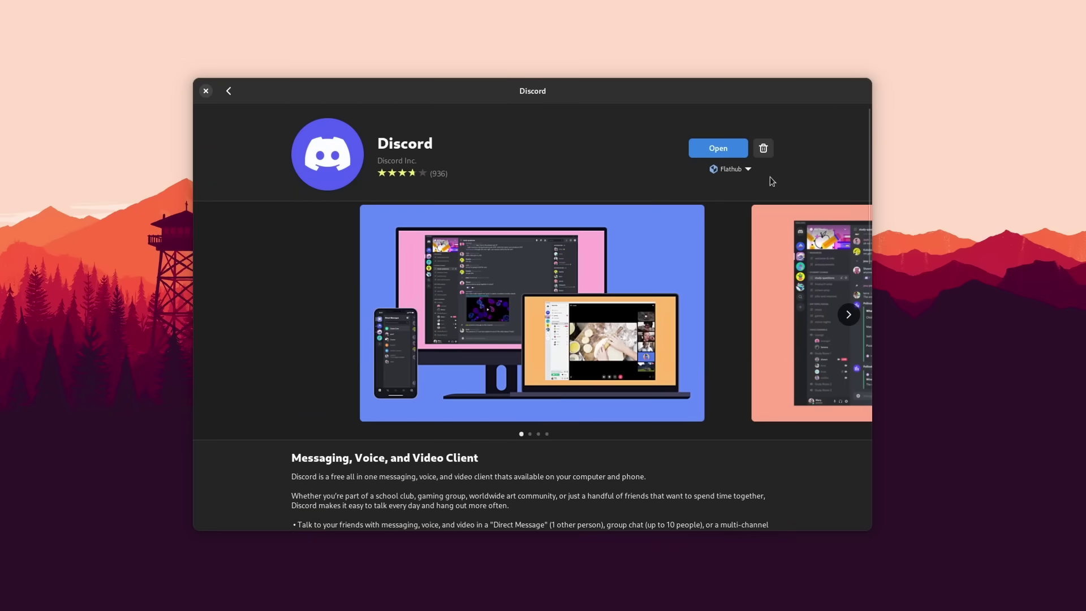
pyautogui.click(735, 169)
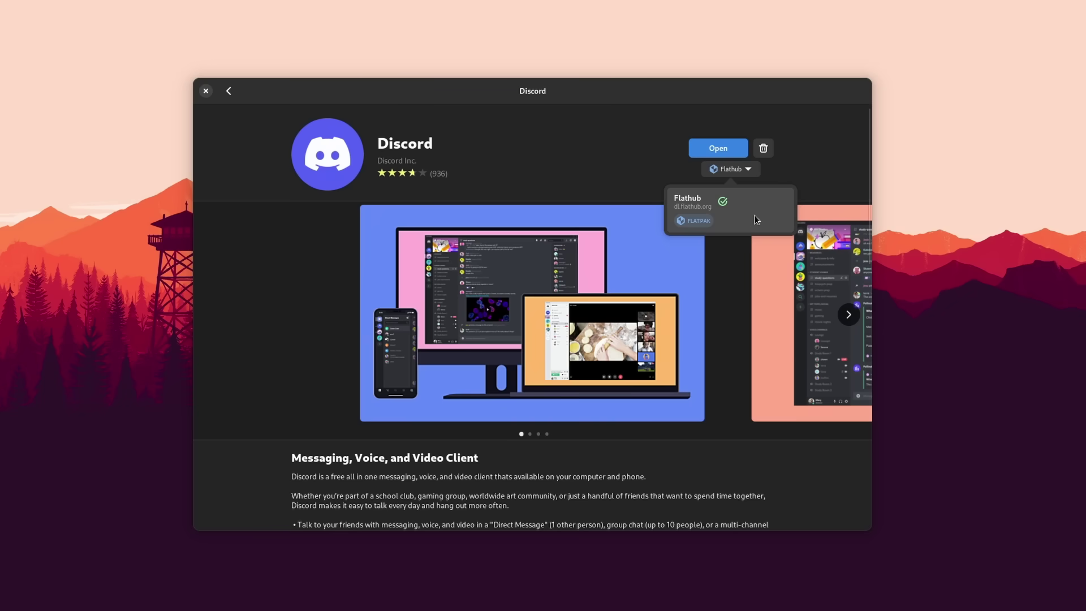
pyautogui.click(229, 90)
pyautogui.click(206, 90)
pyautogui.click(287, 442)
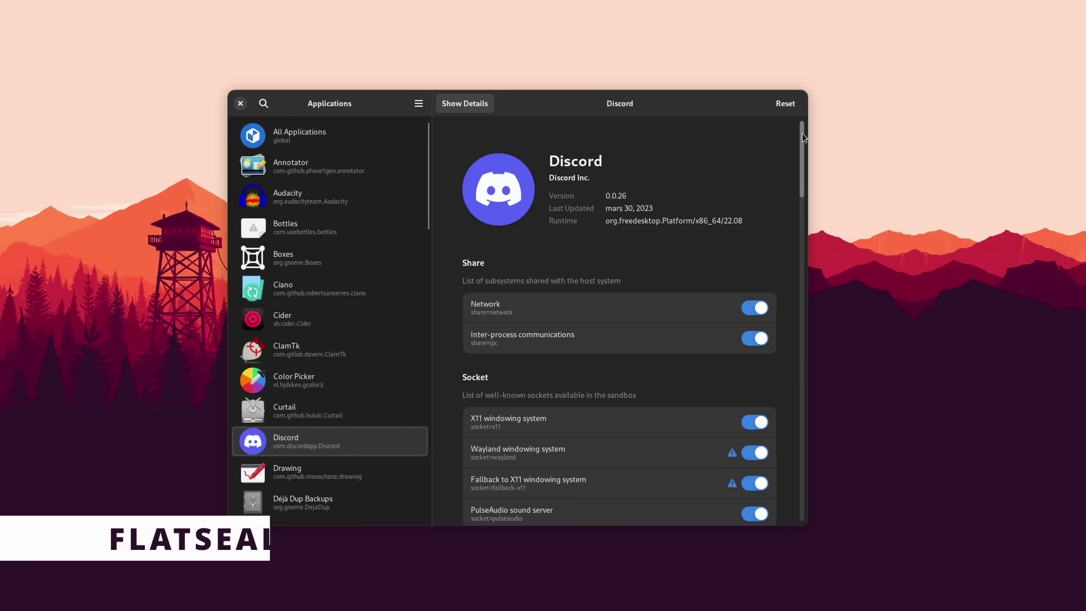
# Switch Discord's Network permission off and back on, then enable Virtualization
pyautogui.moveTo(802, 137); pyautogui.dragTo(802, 156)
pyautogui.click(756, 206)
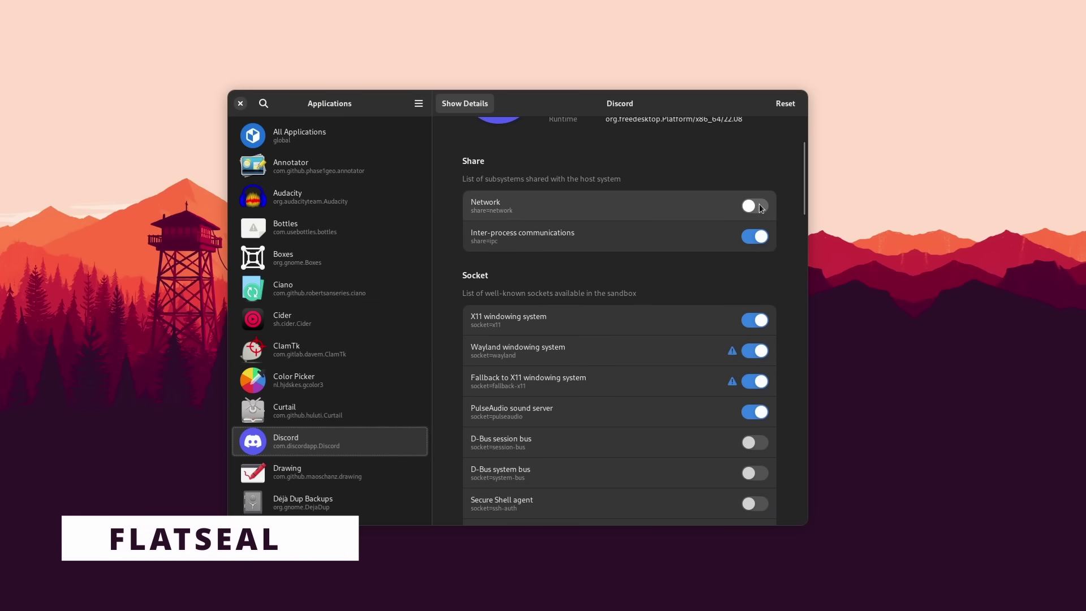
pyautogui.click(757, 207)
pyautogui.scroll(-2, 700, 244)
pyautogui.scroll(-3, 674, 331)
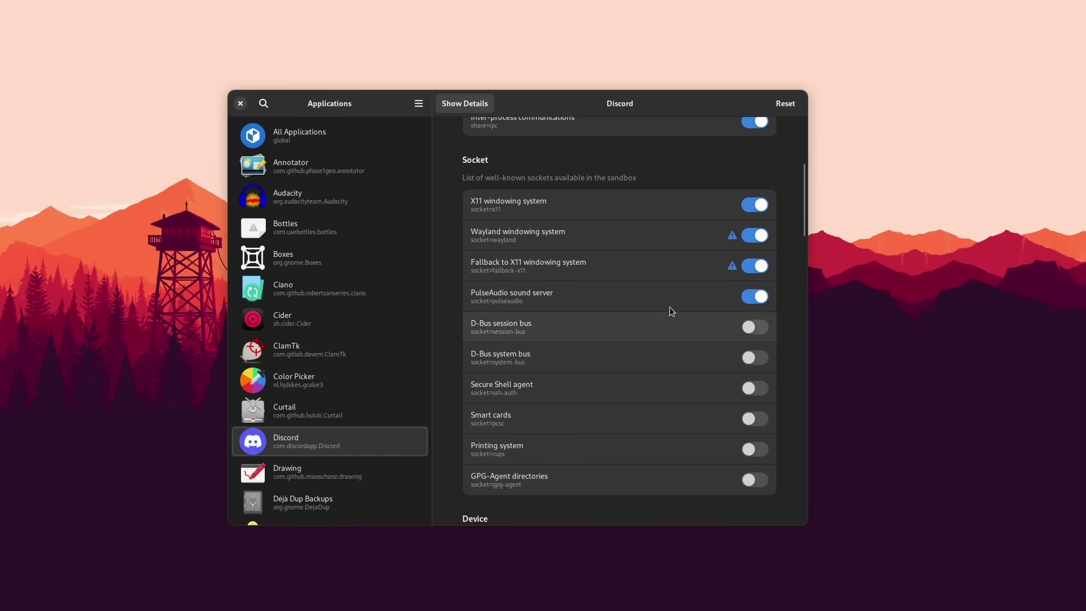
pyautogui.scroll(-6, 655, 379)
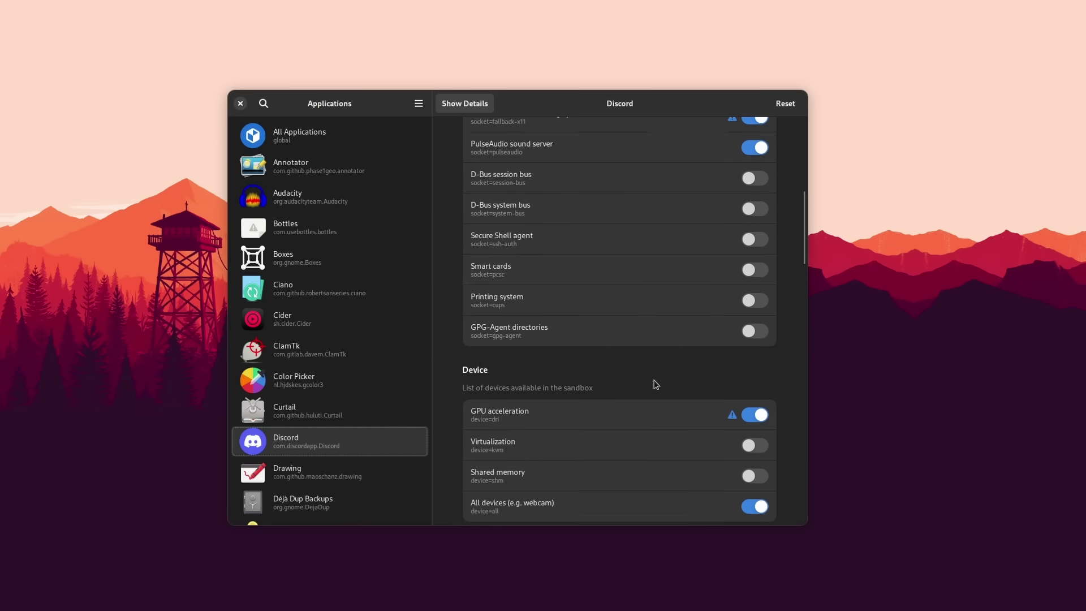
pyautogui.scroll(-1, 675, 352)
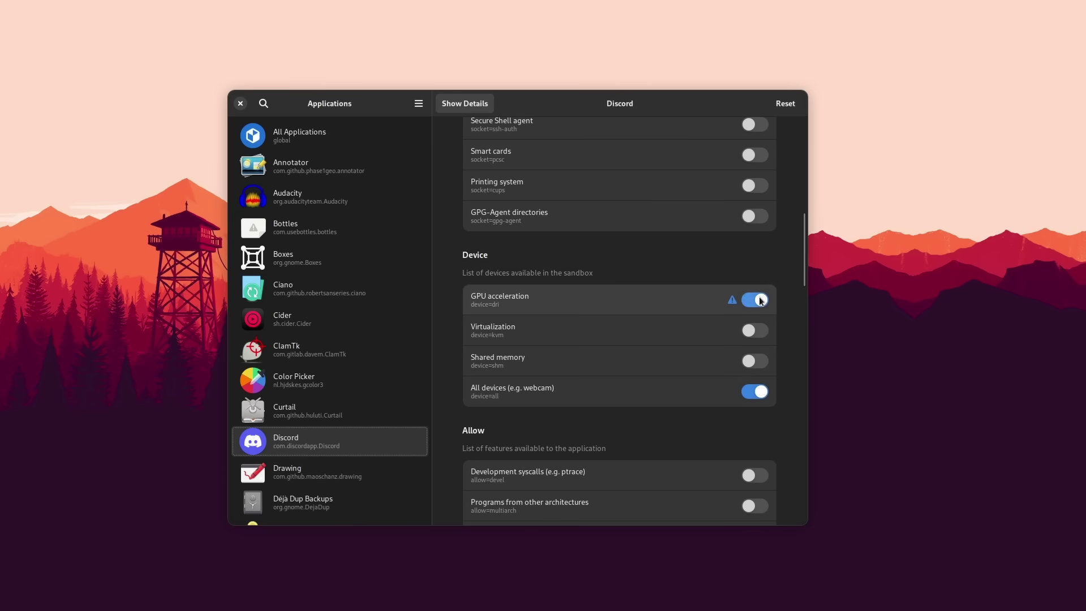
pyautogui.click(753, 331)
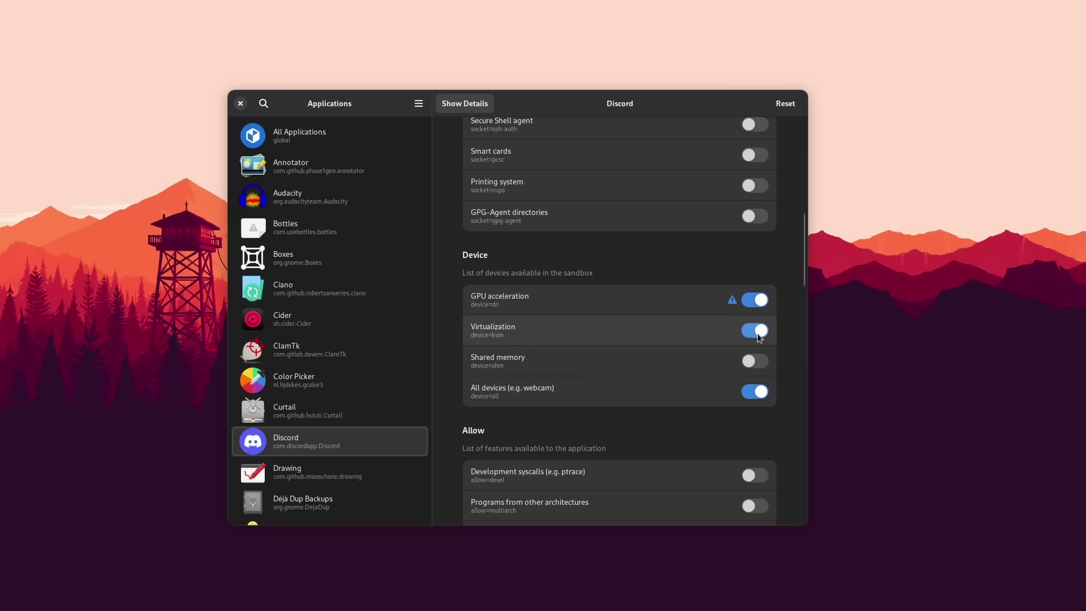
# Grant Discord access to All user files and add a new Other files entry
pyautogui.scroll(-1, 718, 289)
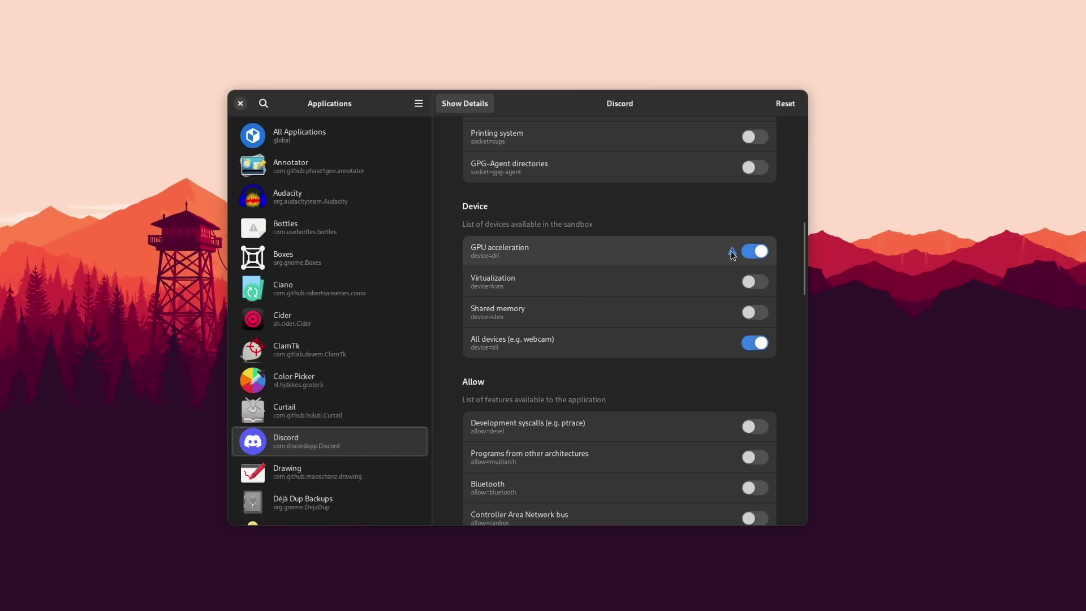
pyautogui.moveTo(732, 254)
pyautogui.scroll(-2, 673, 276)
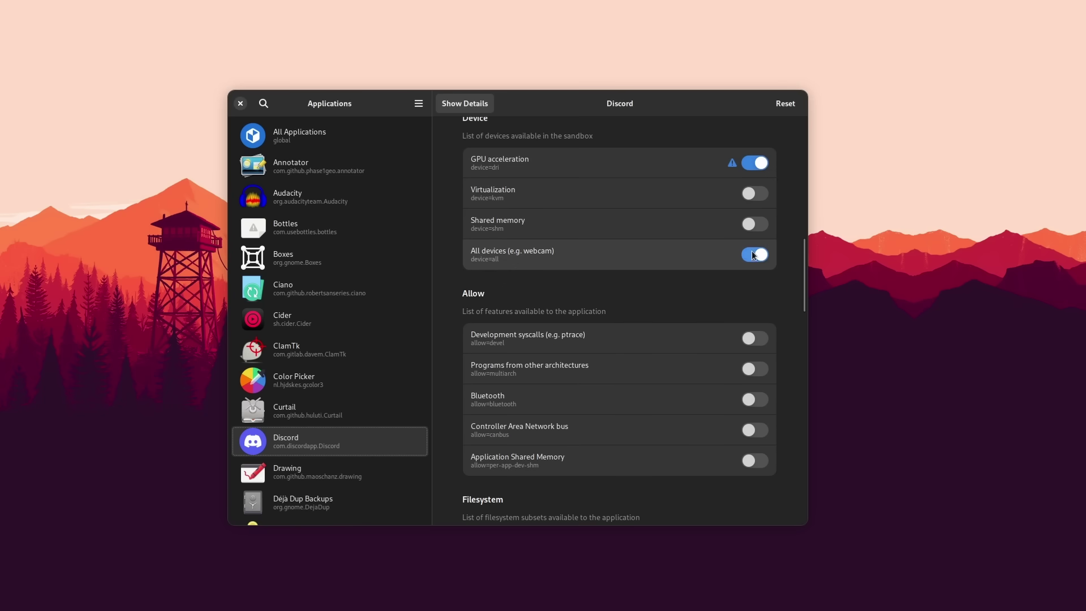
pyautogui.scroll(-5, 714, 252)
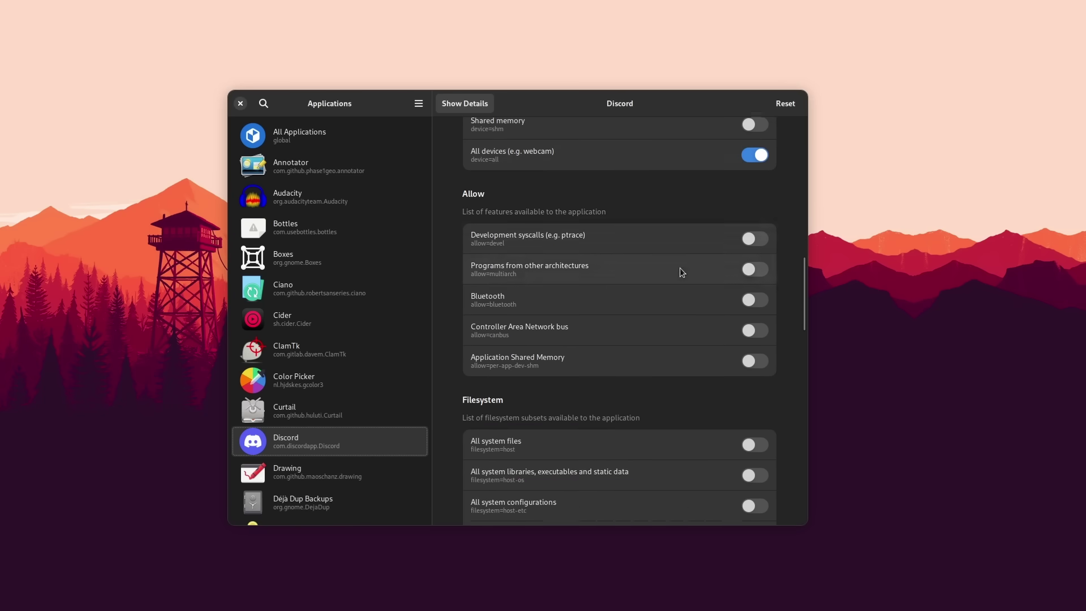
pyautogui.scroll(-2, 679, 270)
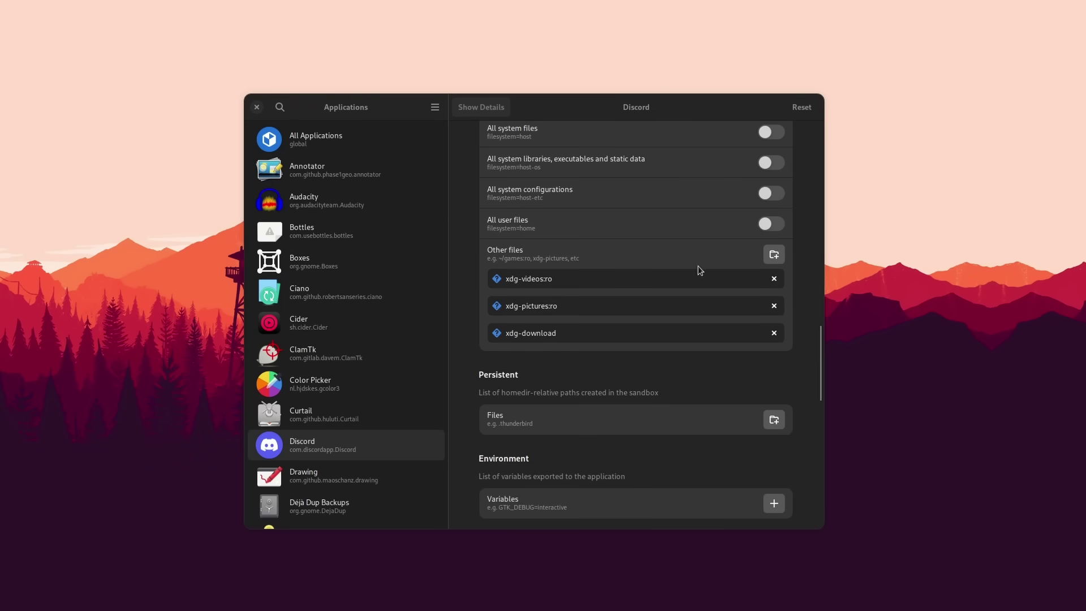
pyautogui.click(771, 224)
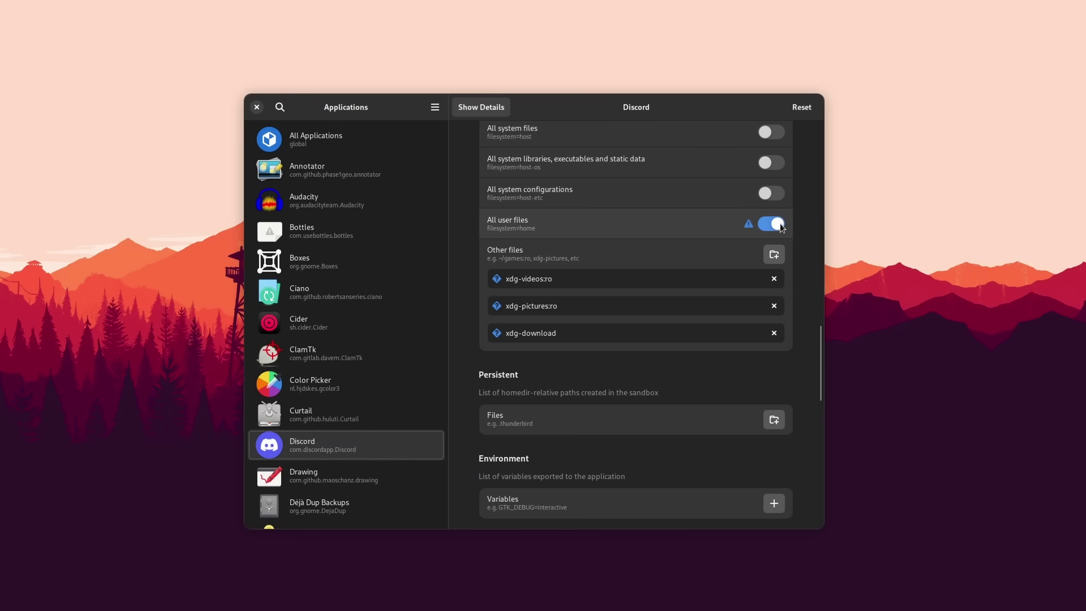
pyautogui.click(773, 253)
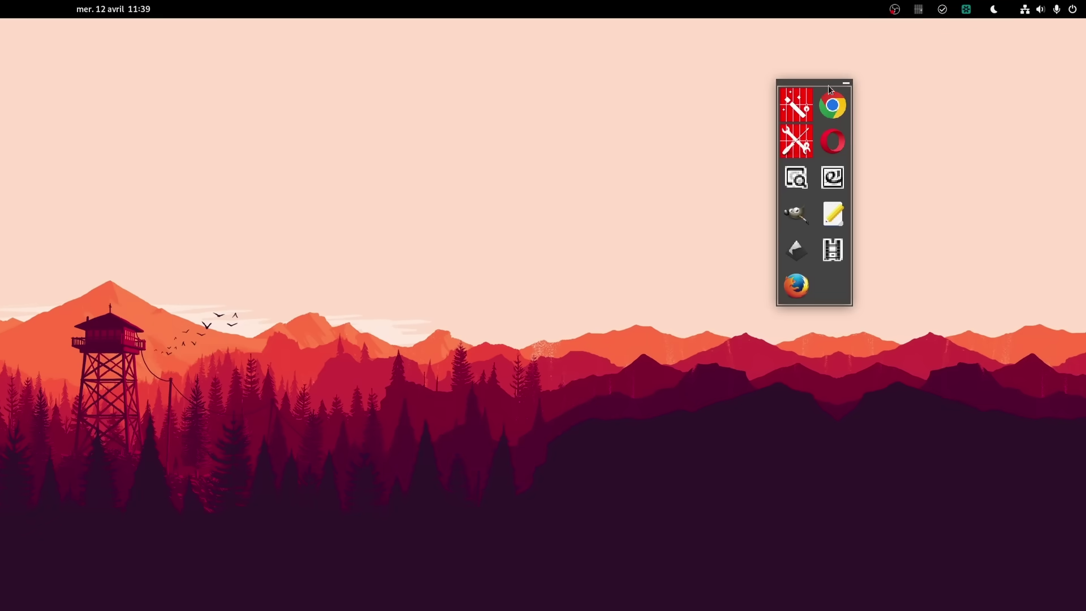
# Set up a Firejail sandbox for Nautilus with /home unrestricted and reach its generated profile
pyautogui.click(807, 105)
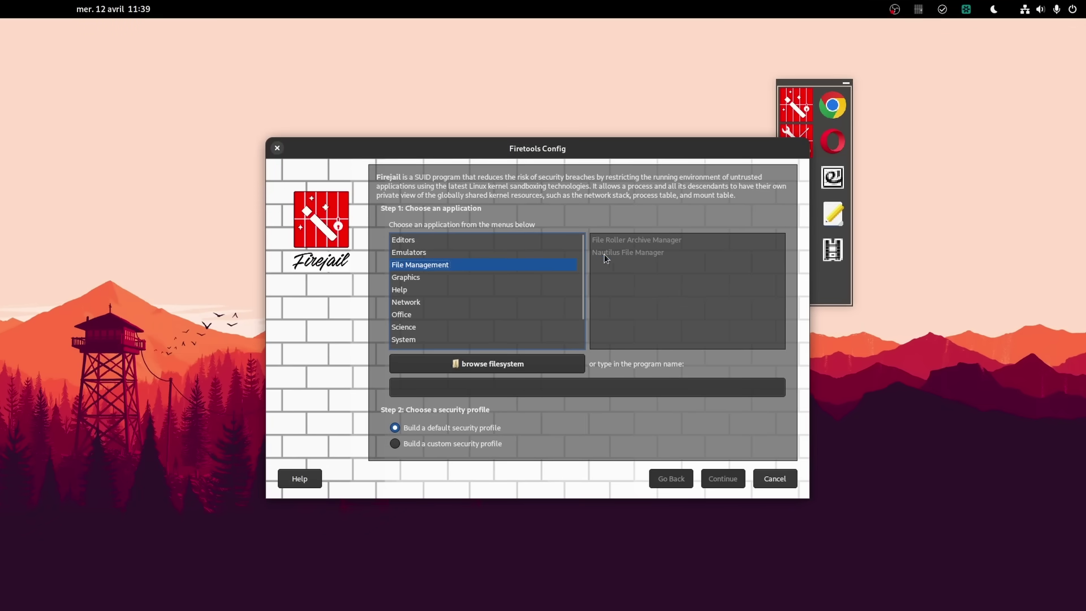
pyautogui.click(605, 253)
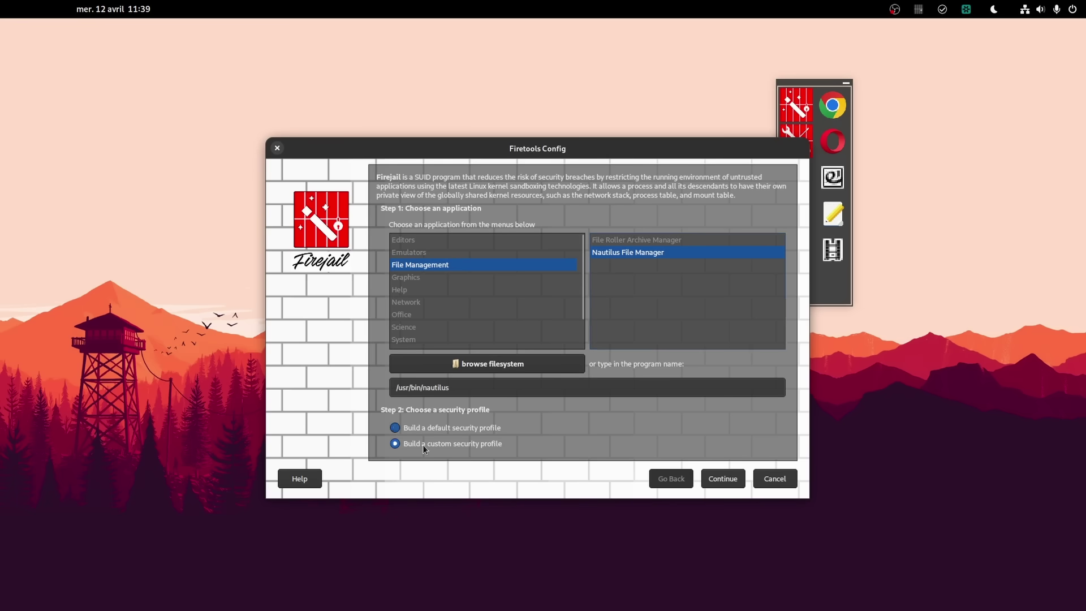
pyautogui.click(727, 481)
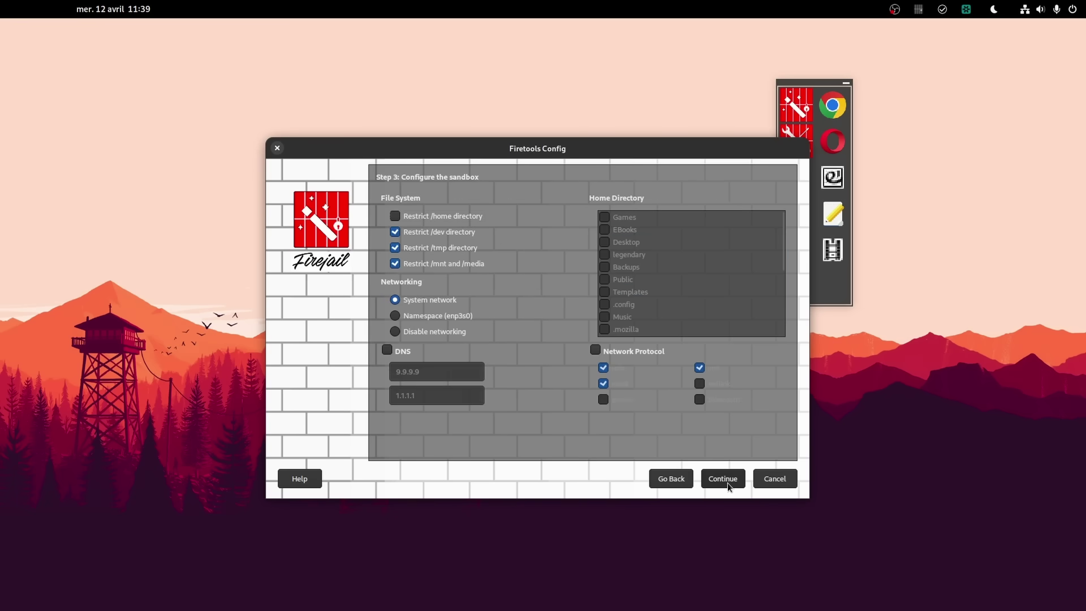
pyautogui.click(432, 216)
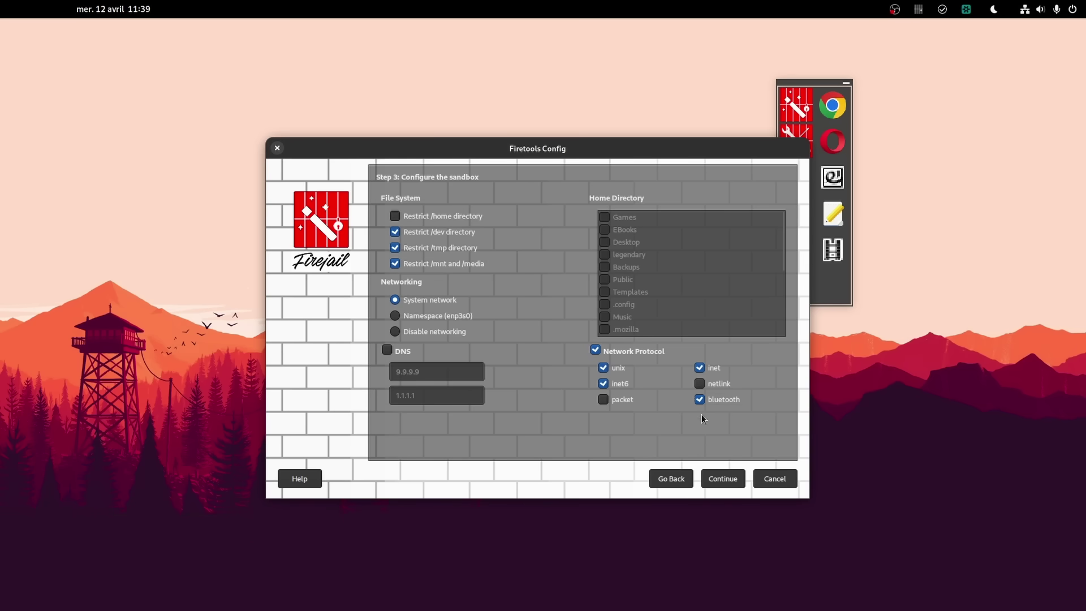
pyautogui.click(724, 479)
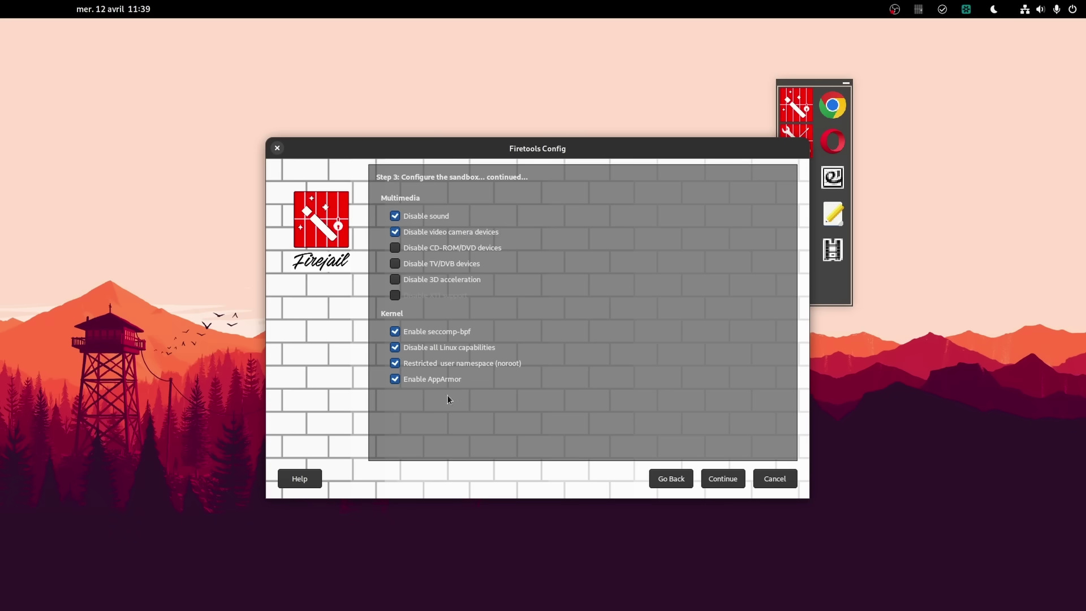
pyautogui.click(711, 478)
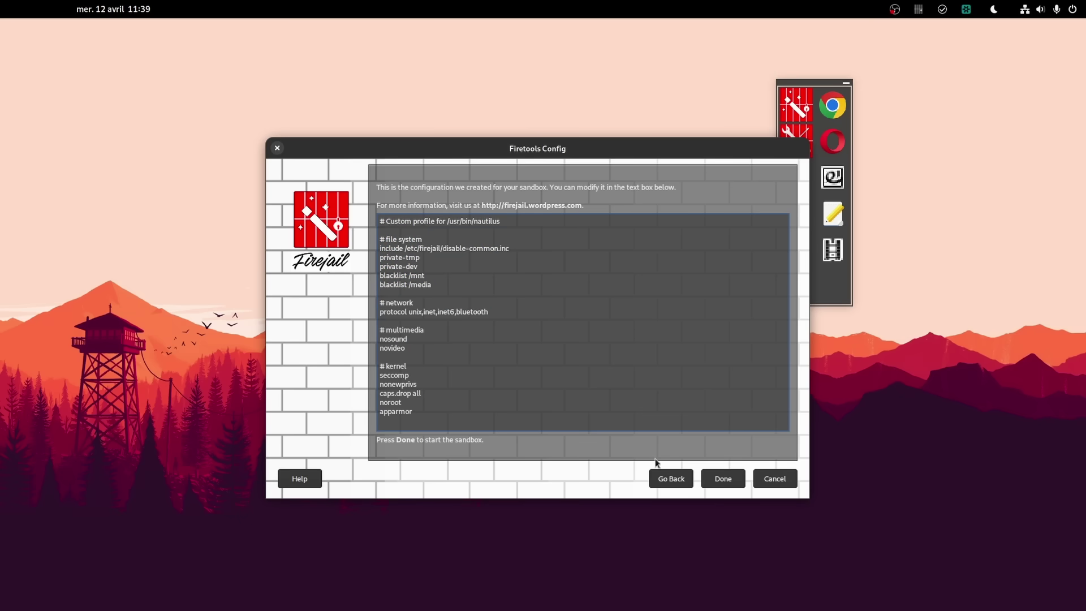
# Finish Firetools Config so Nautilus launches in its new sandbox
pyautogui.click(726, 482)
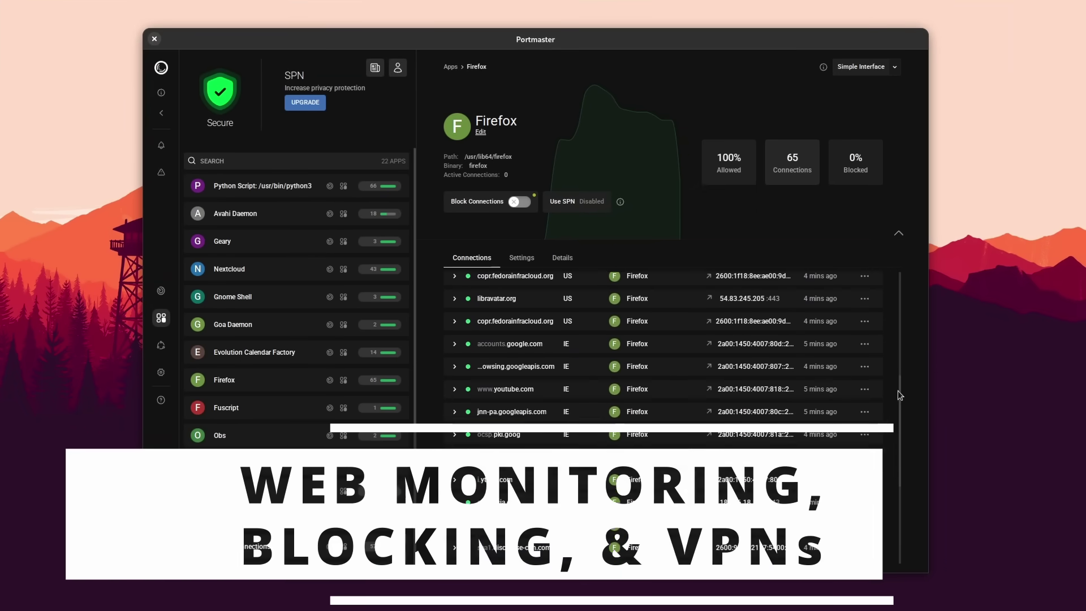
# Toggle Block Connections for Firefox and open its app-specific settings
pyautogui.scroll(5, 885, 334)
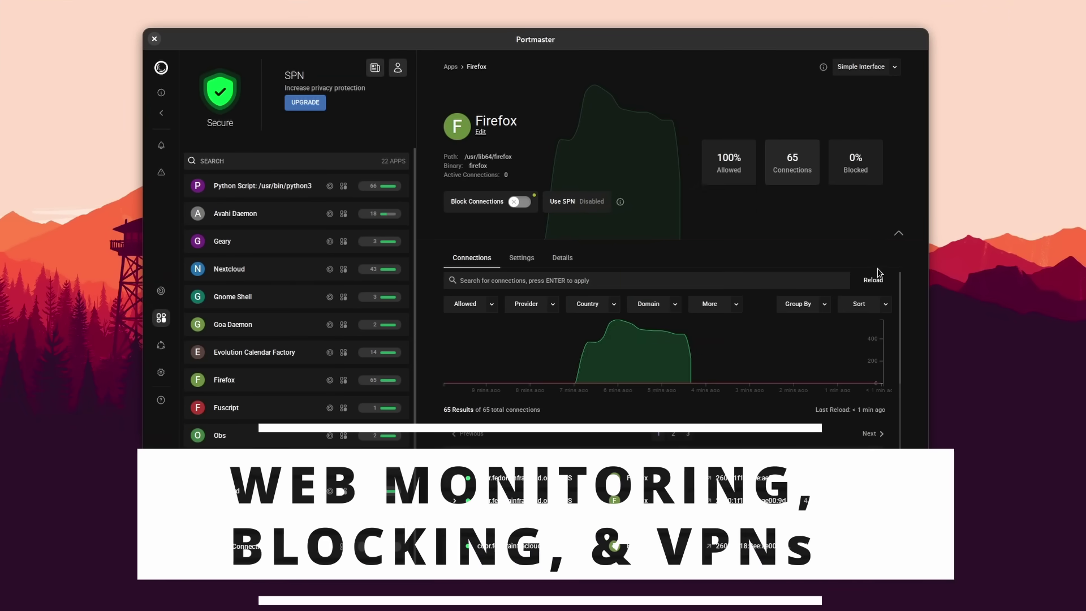
pyautogui.click(513, 201)
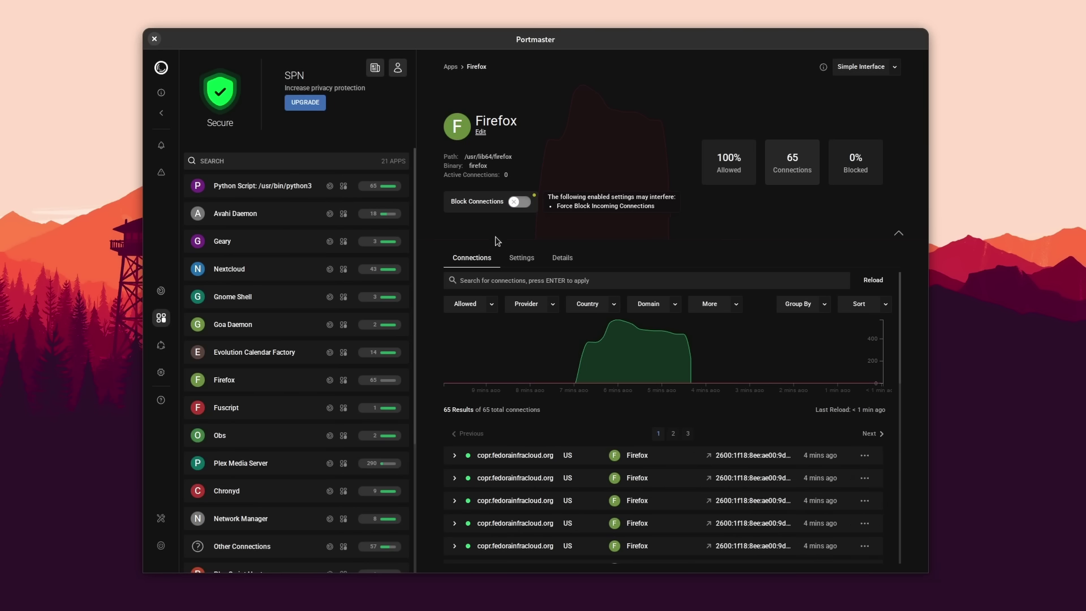
pyautogui.click(527, 261)
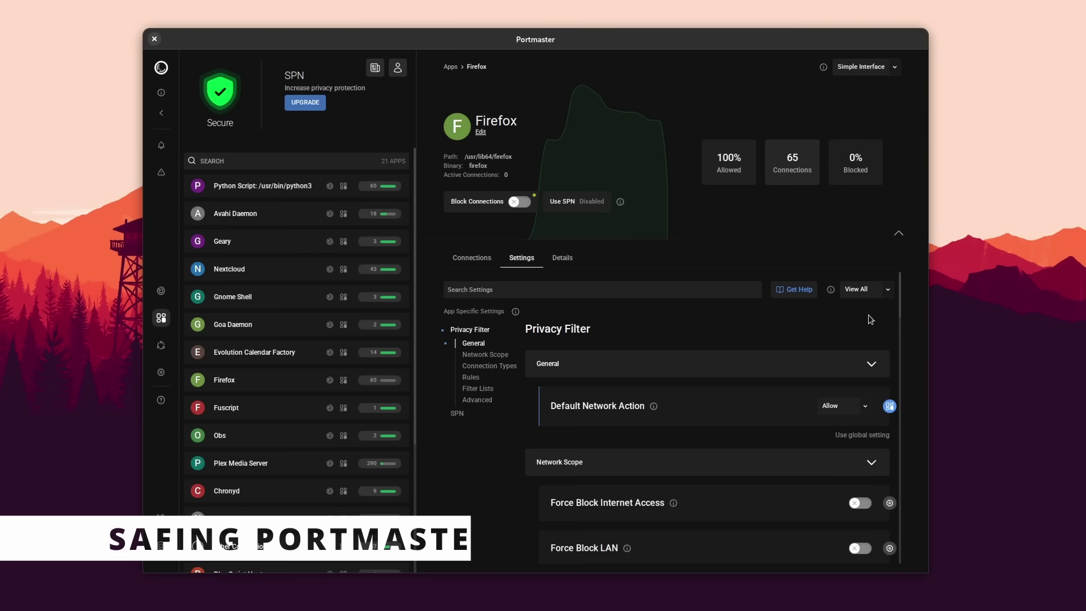
pyautogui.scroll(-3, 901, 286)
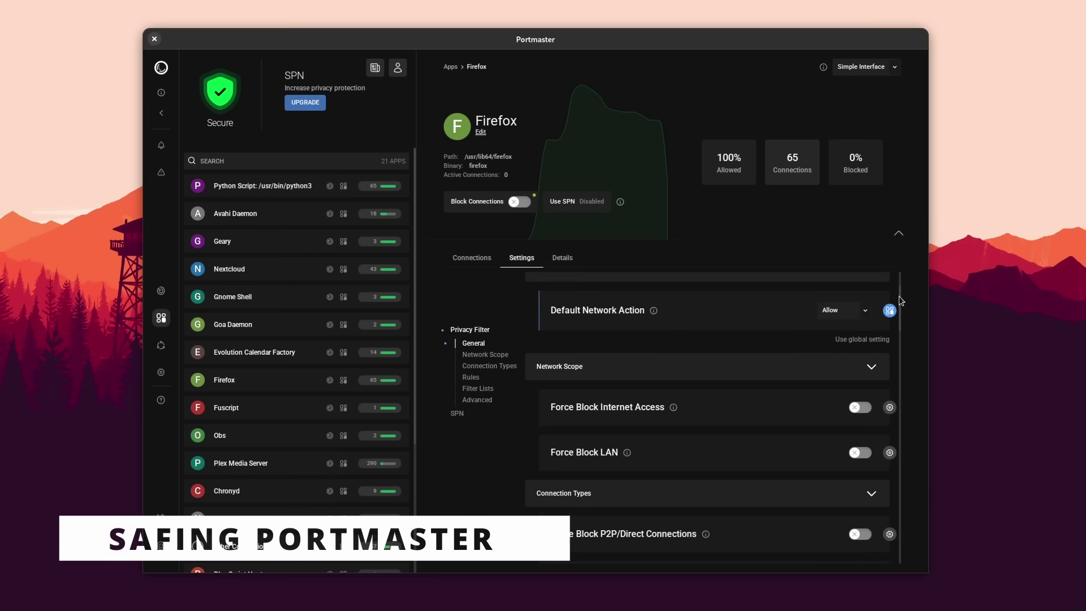
pyautogui.moveTo(899, 306); pyautogui.dragTo(896, 344)
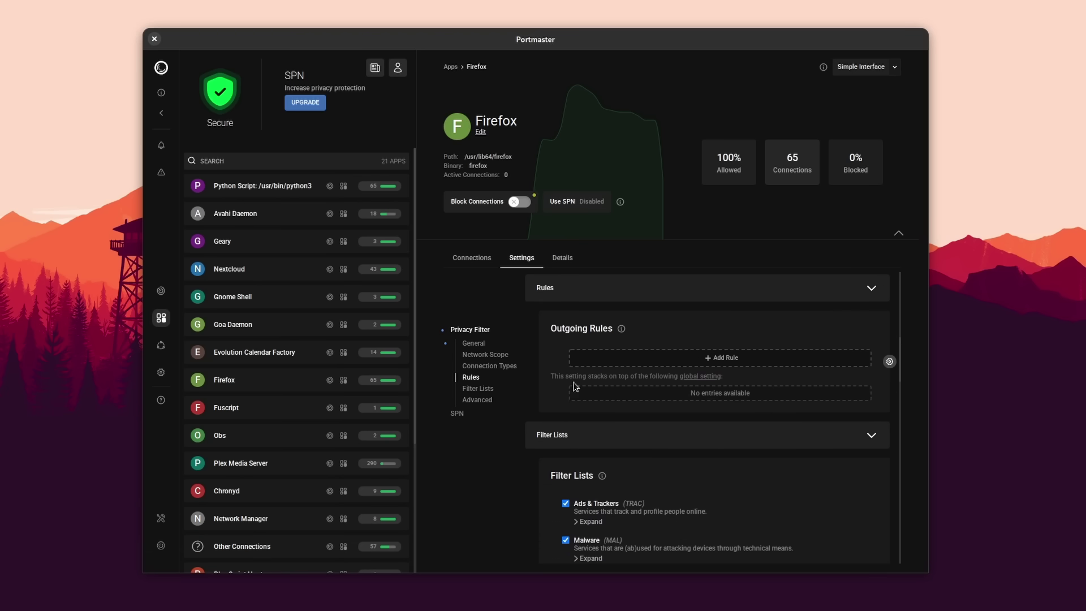
# Review Firefox's Filter Lists, then open global settings at the SPN section
pyautogui.click(478, 389)
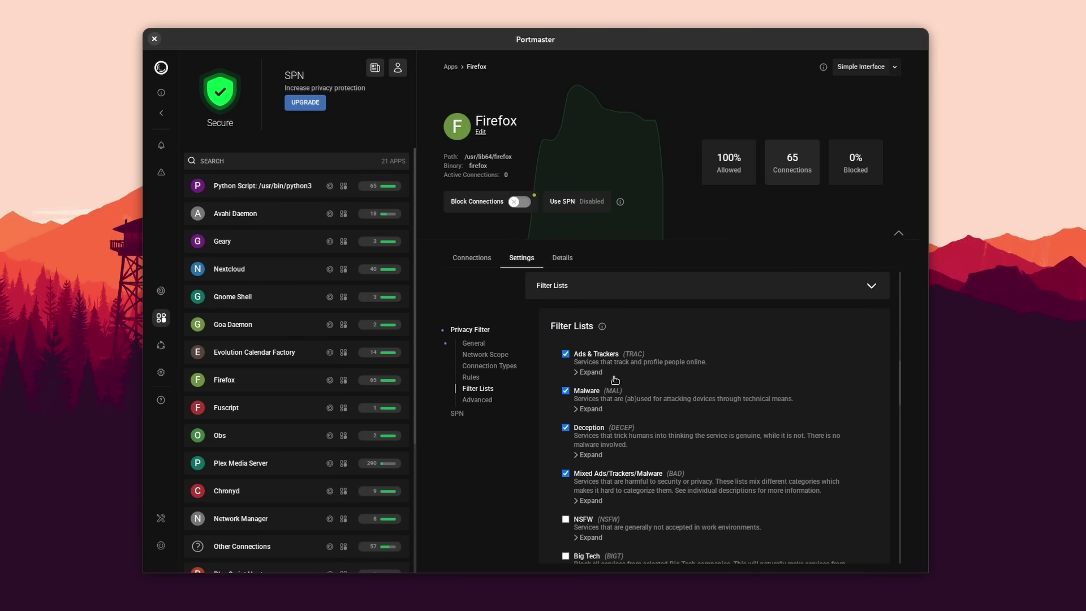
pyautogui.scroll(-5, 599, 404)
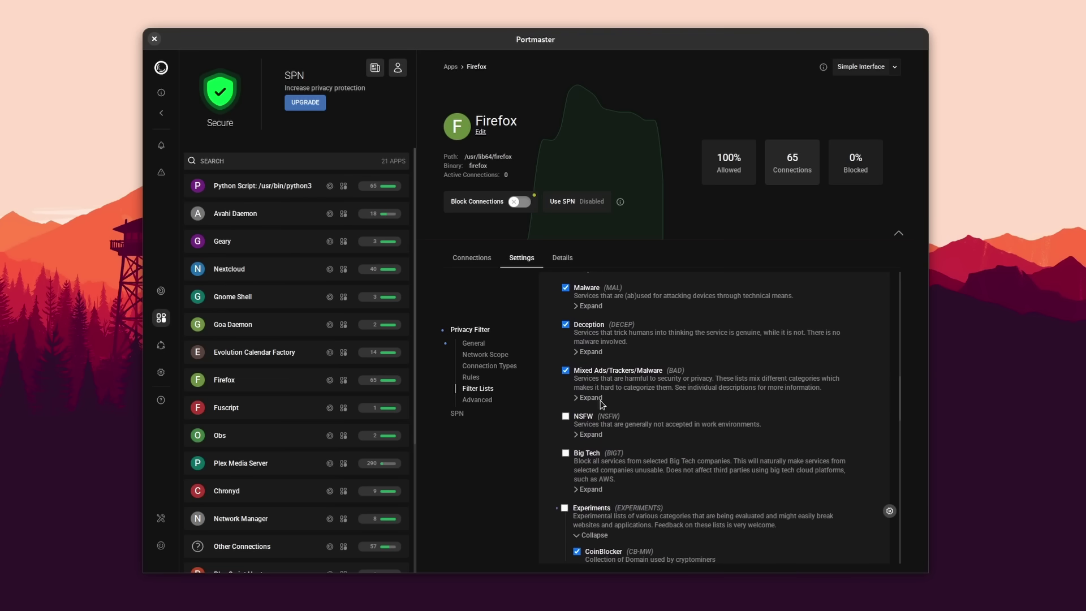
pyautogui.scroll(-1, 603, 407)
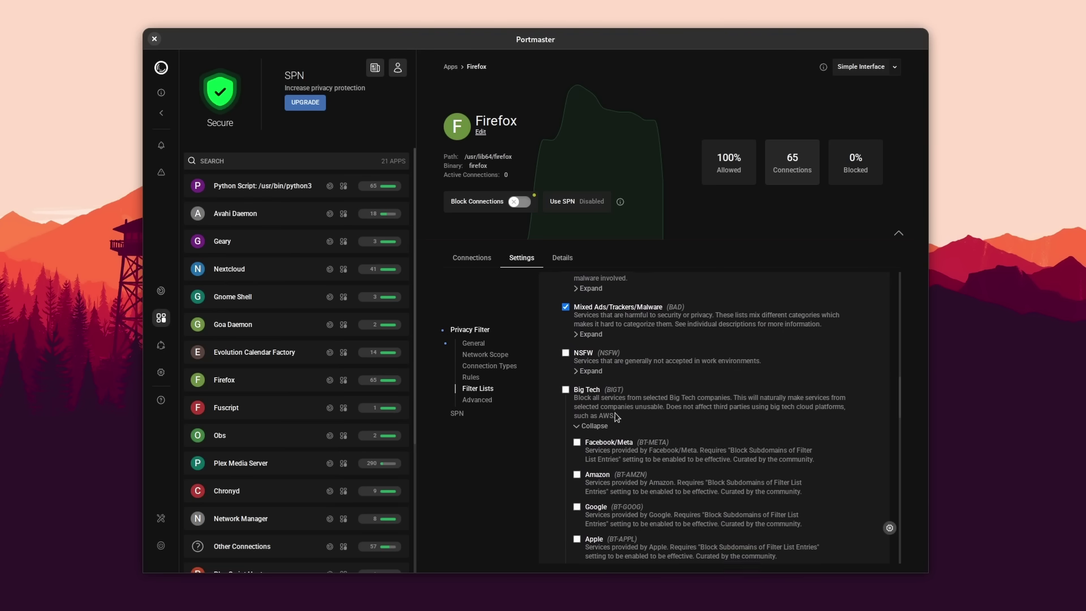
pyautogui.scroll(-3, 616, 395)
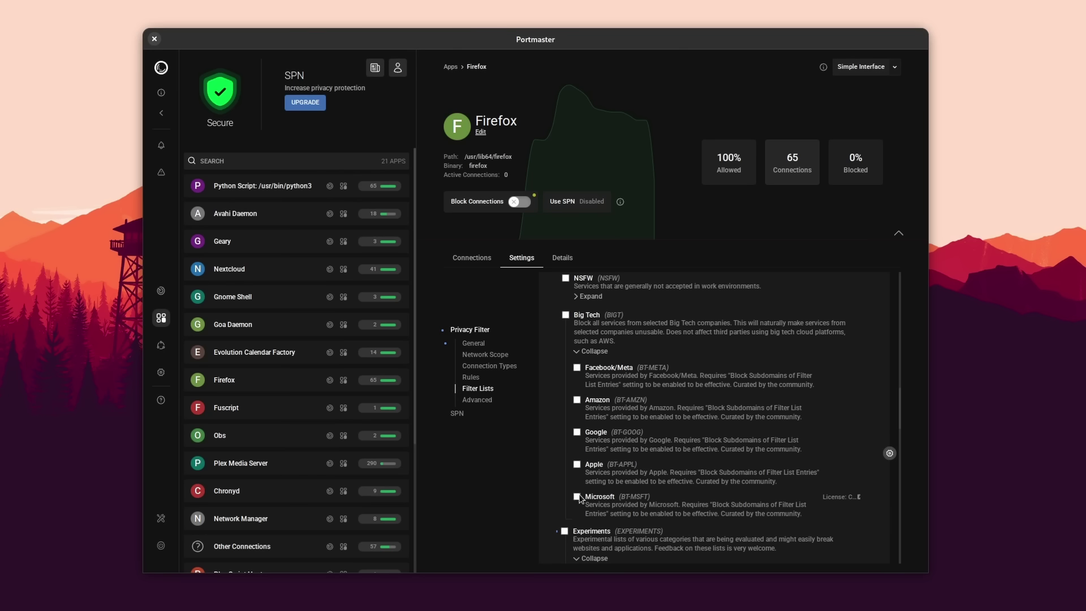
pyautogui.scroll(-5, 578, 497)
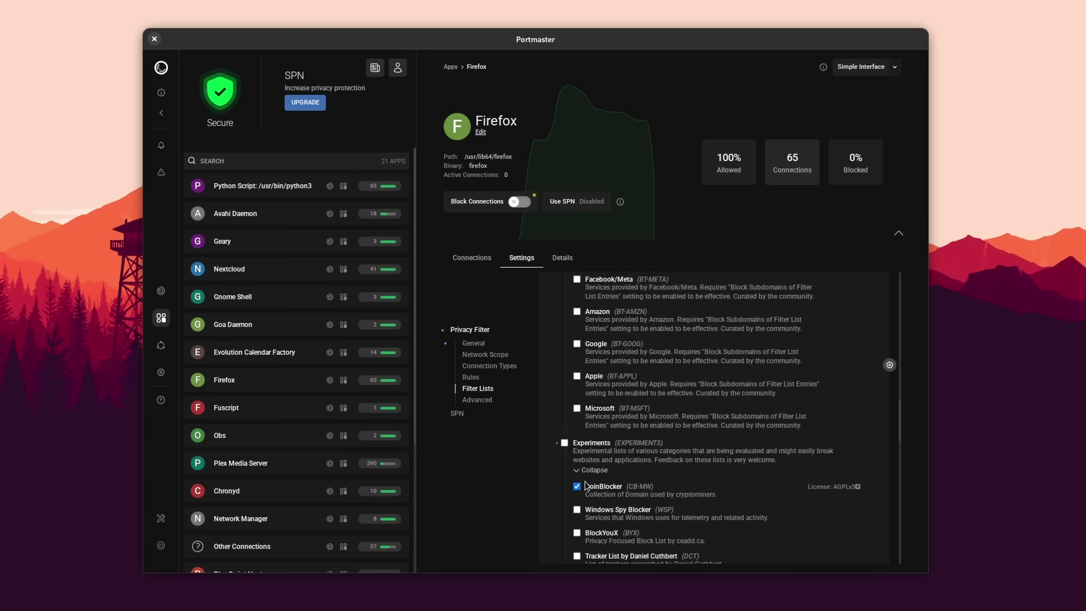
pyautogui.scroll(-2, 588, 481)
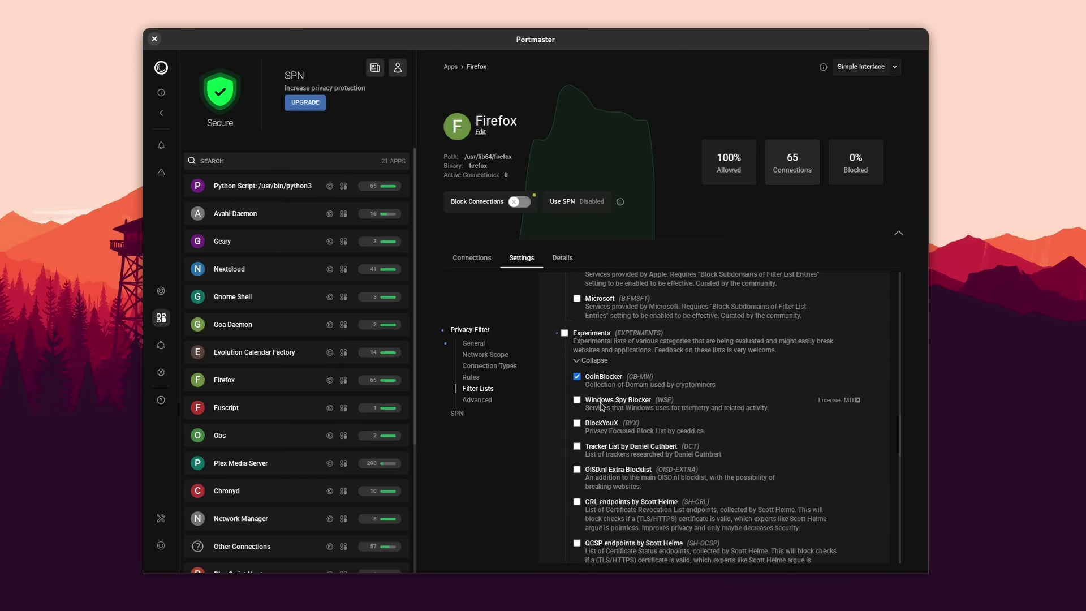
pyautogui.scroll(-2, 601, 405)
pyautogui.scroll(-3, 604, 397)
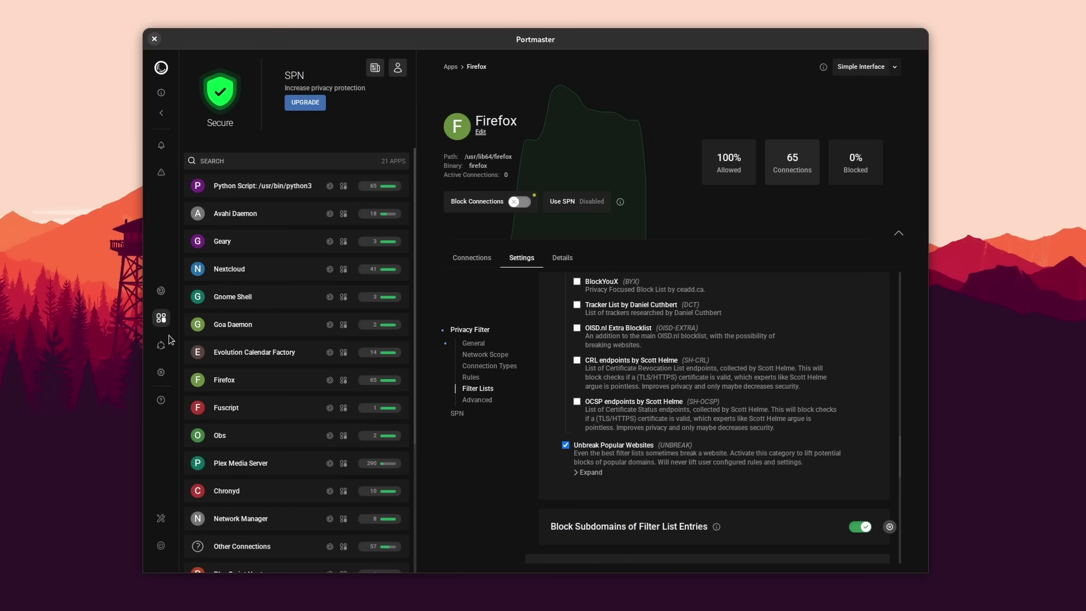
pyautogui.click(160, 372)
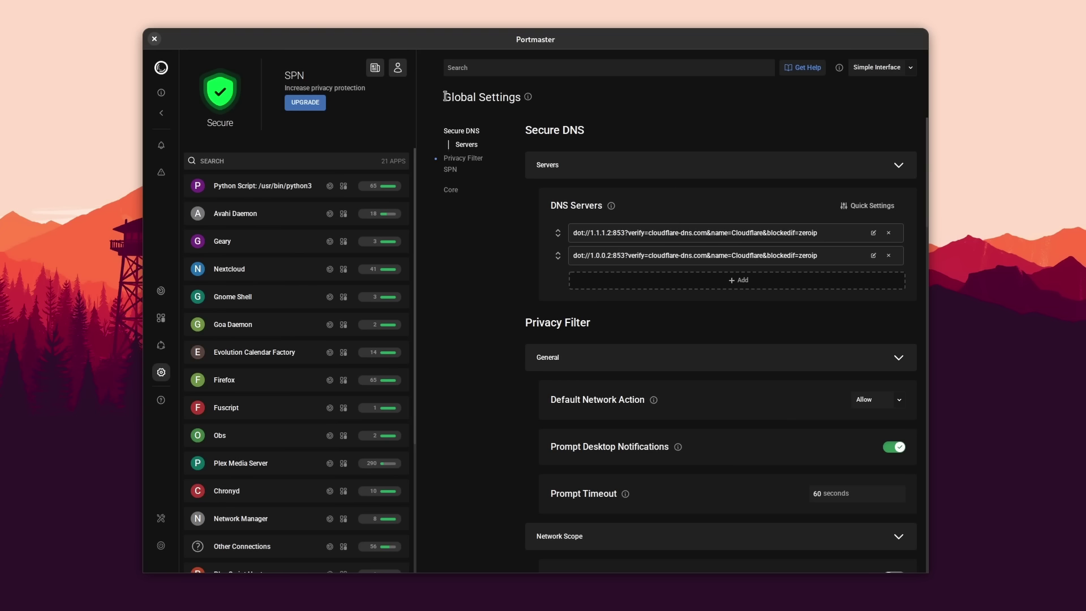
pyautogui.click(453, 168)
# Open Obs in Portmaster, expand an obsproject.com connection, and toggle Block Connections
pyautogui.click(231, 439)
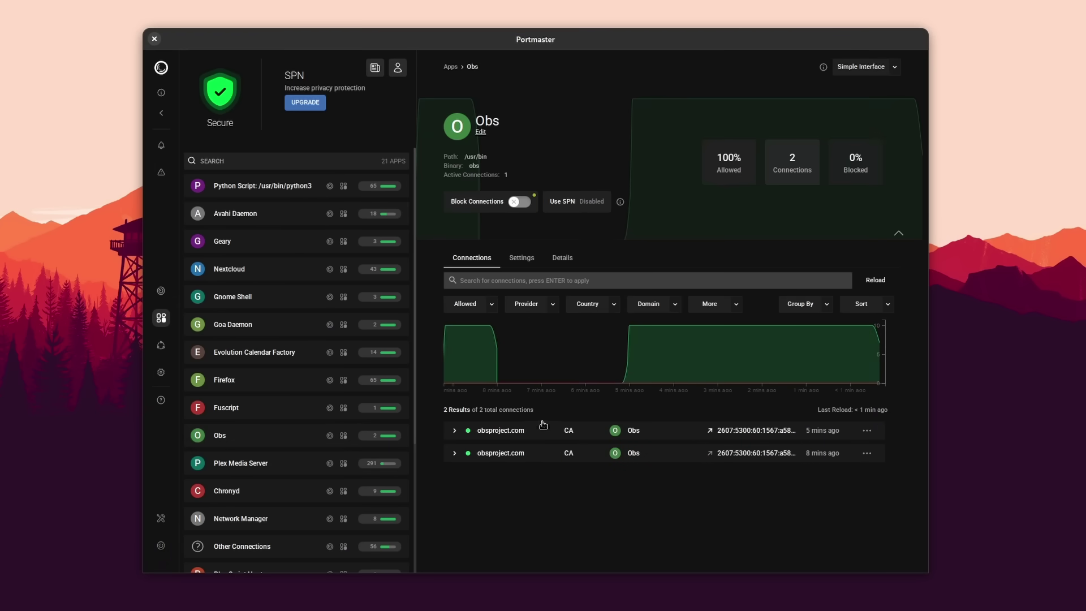
pyautogui.click(455, 431)
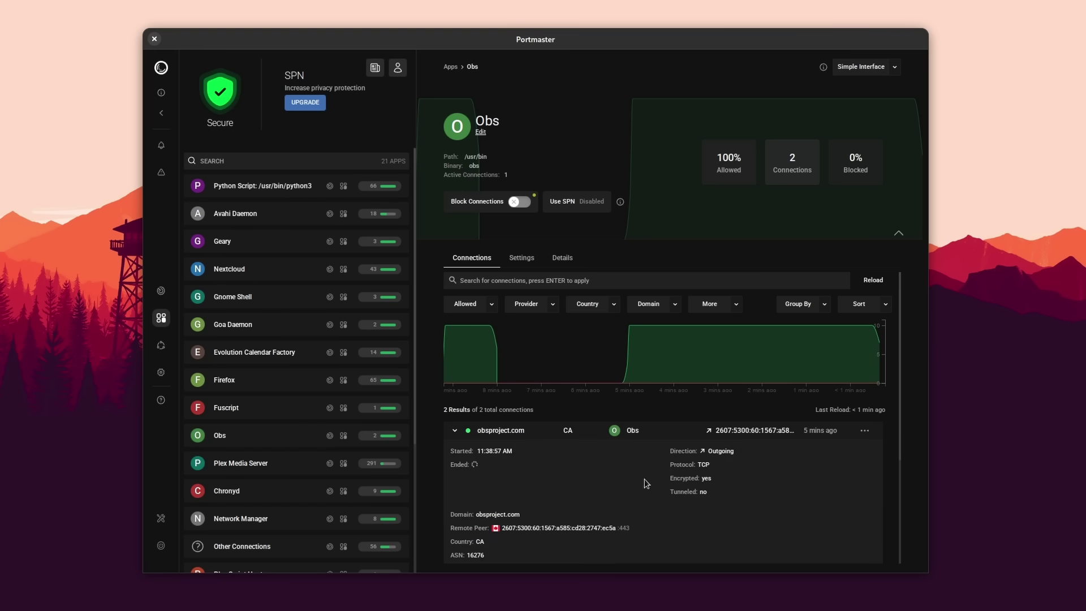
pyautogui.scroll(-1, 674, 485)
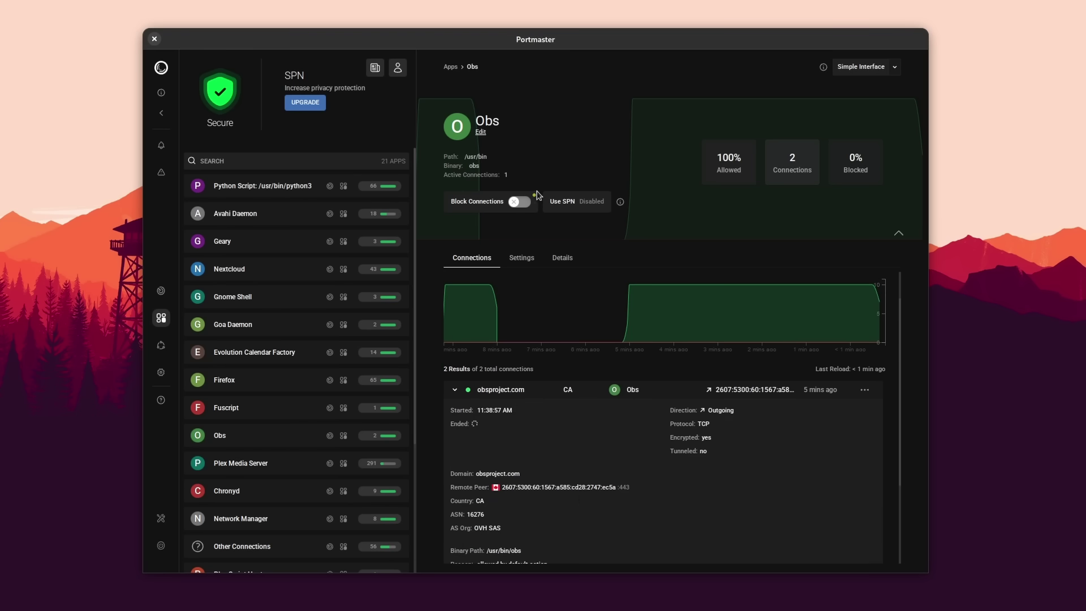
pyautogui.click(515, 203)
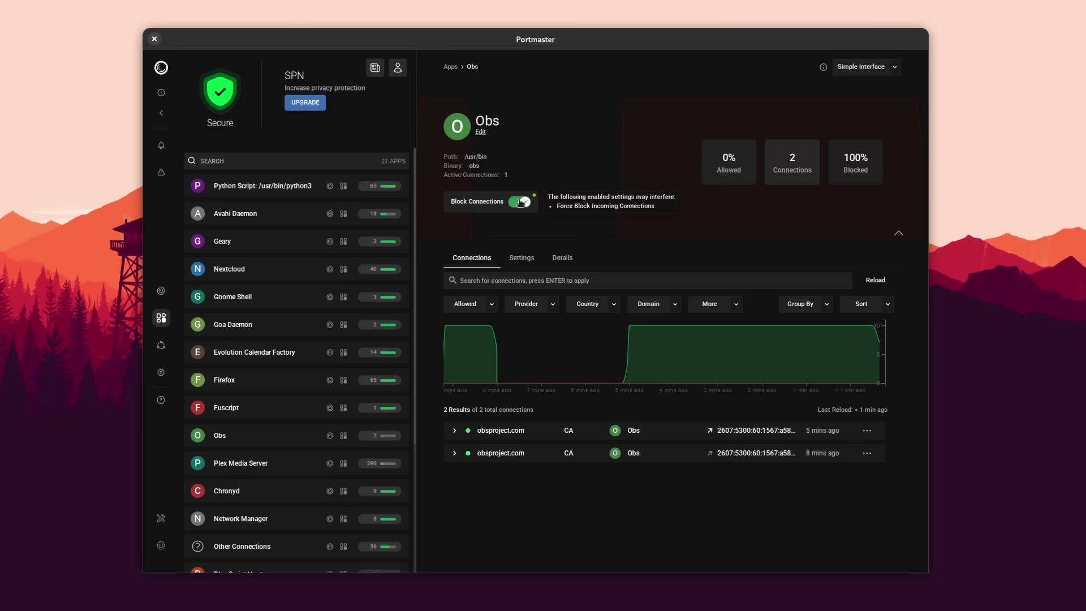
# Step through Obs's Filter Lists, Connection Types, Network Scope and General settings to SPN
pyautogui.click(522, 259)
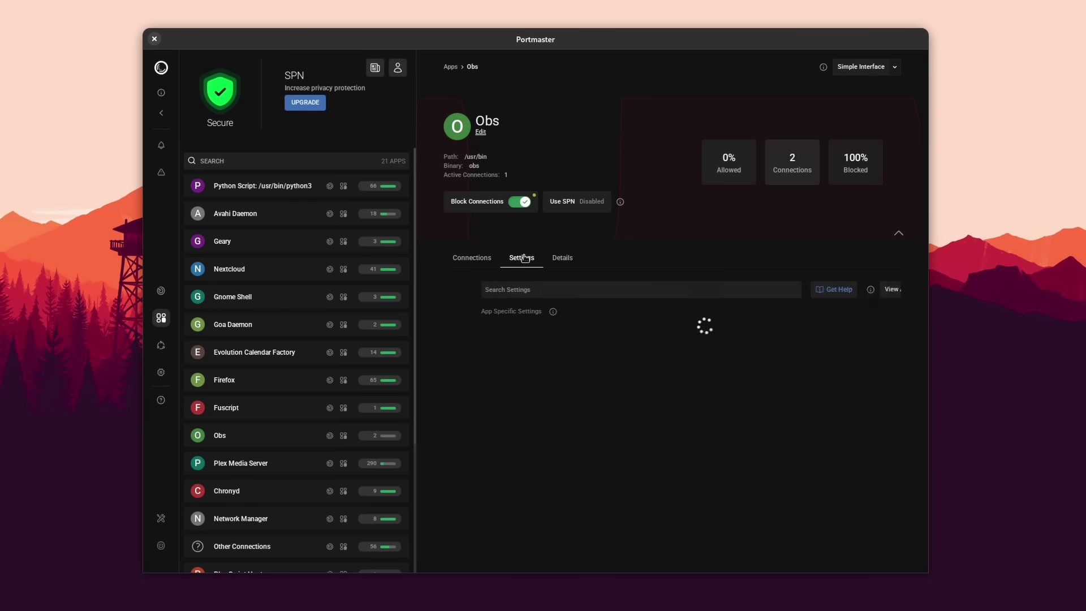
pyautogui.click(482, 261)
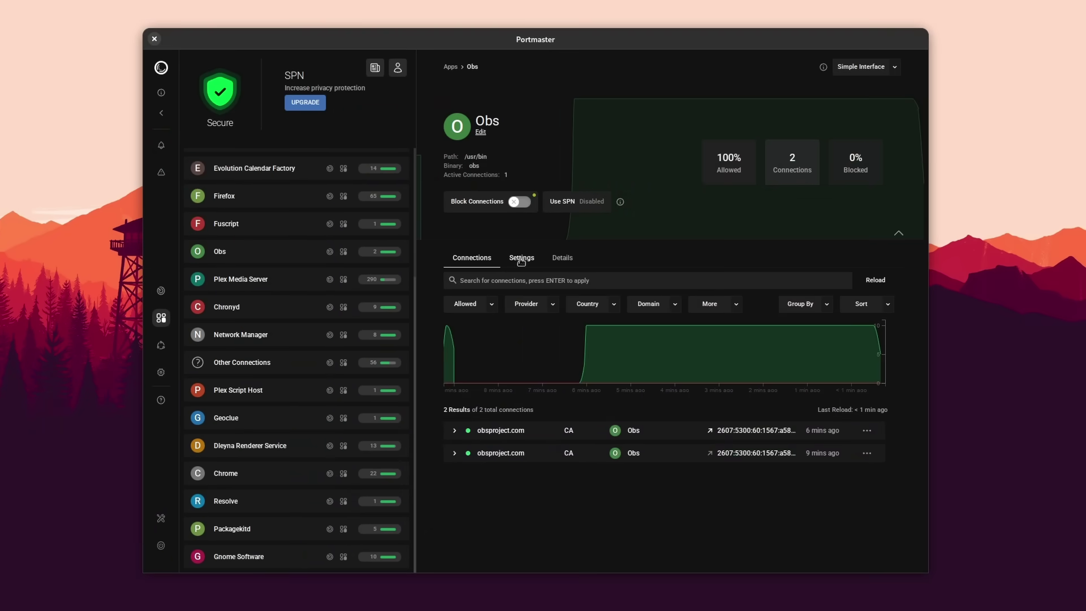
pyautogui.click(520, 259)
pyautogui.click(476, 389)
pyautogui.click(490, 366)
pyautogui.click(485, 355)
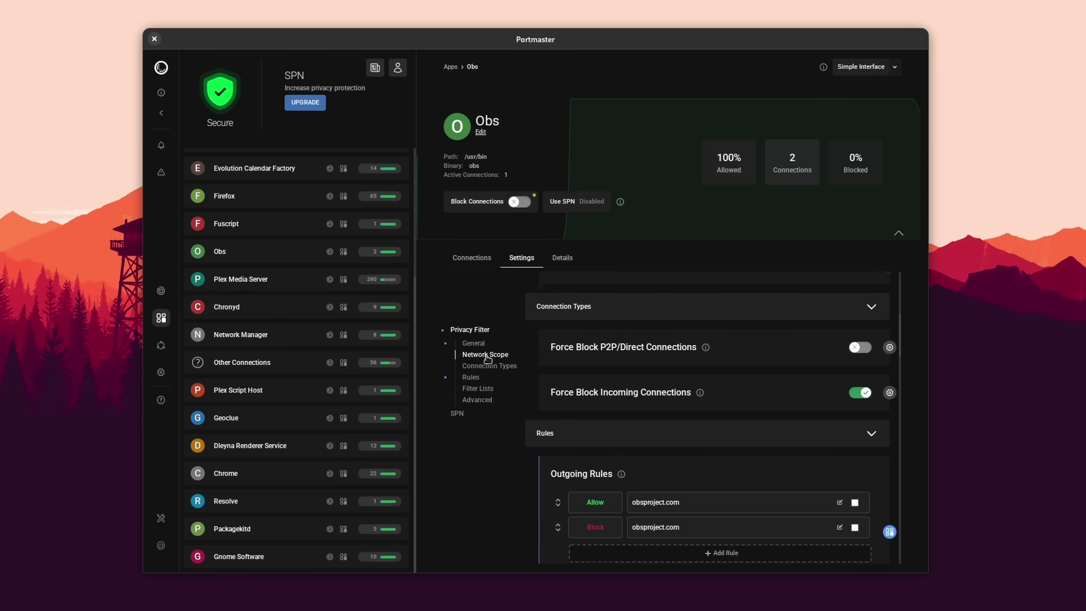
pyautogui.click(475, 344)
pyautogui.click(457, 414)
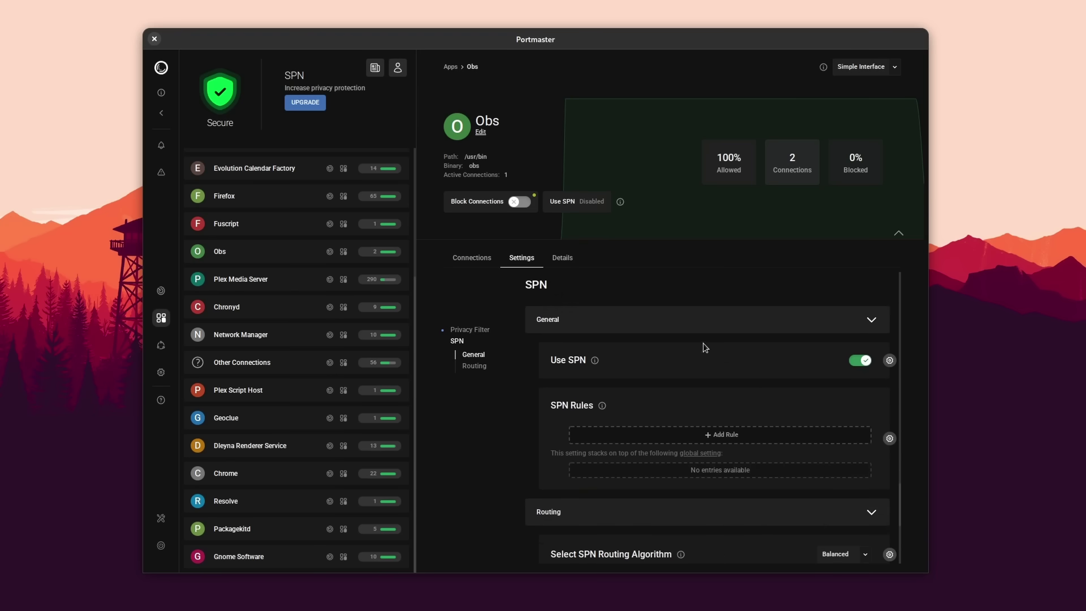
pyautogui.scroll(-3, 745, 392)
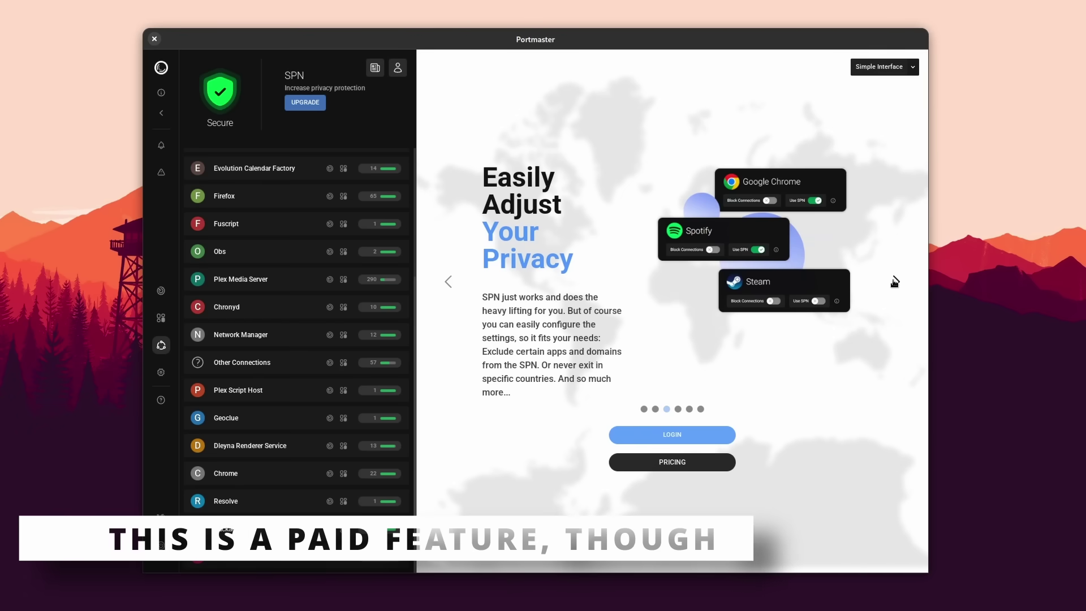
# Cycle the SPN carousel round to the 'Built from Scratch, for Your Privacy' slide
pyautogui.click(894, 281)
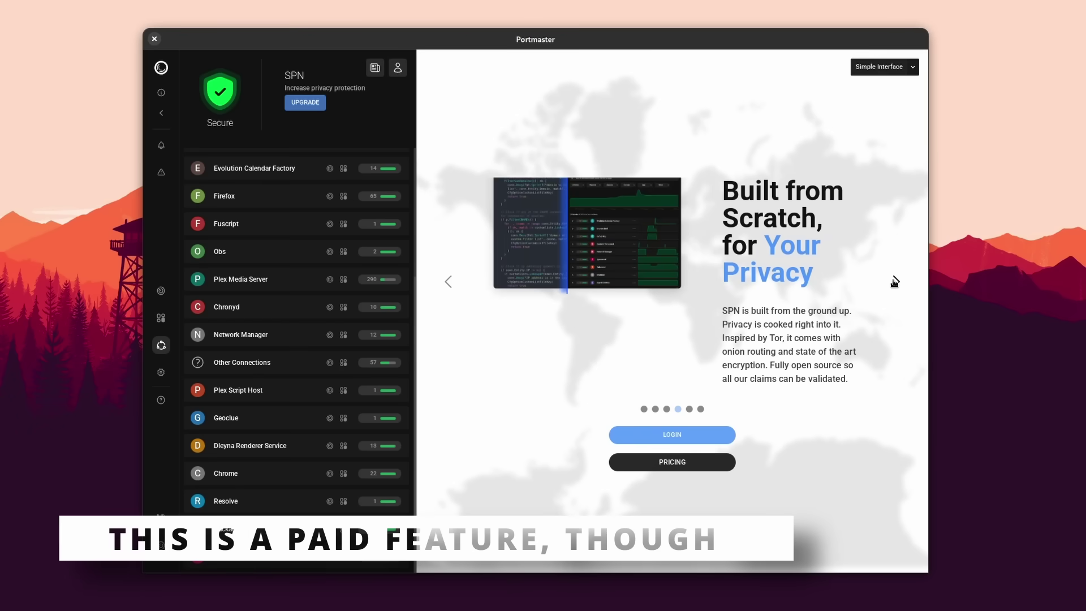
pyautogui.click(894, 281)
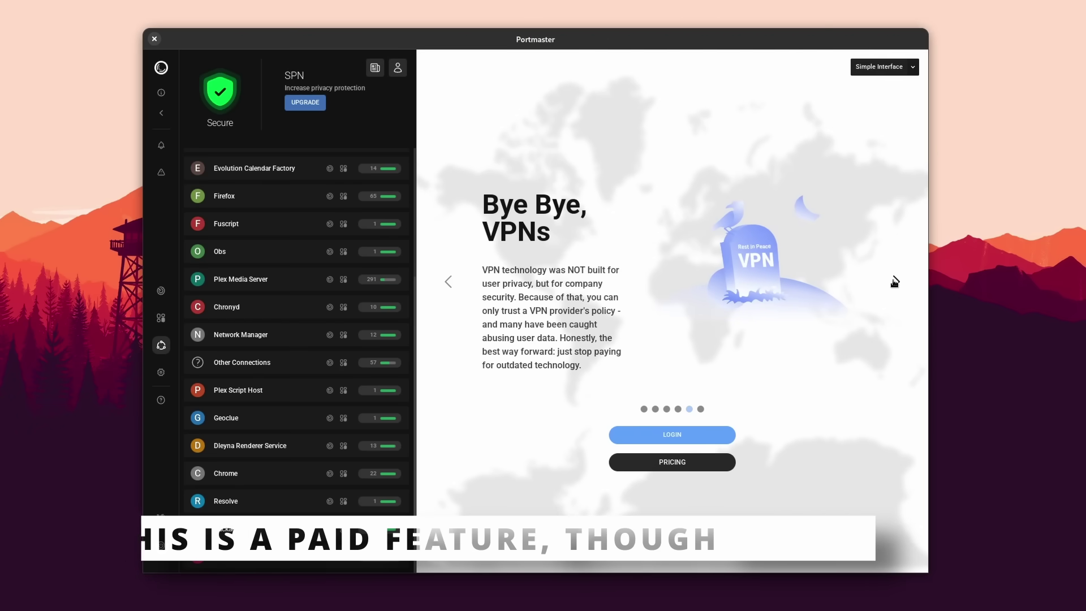
pyautogui.click(893, 281)
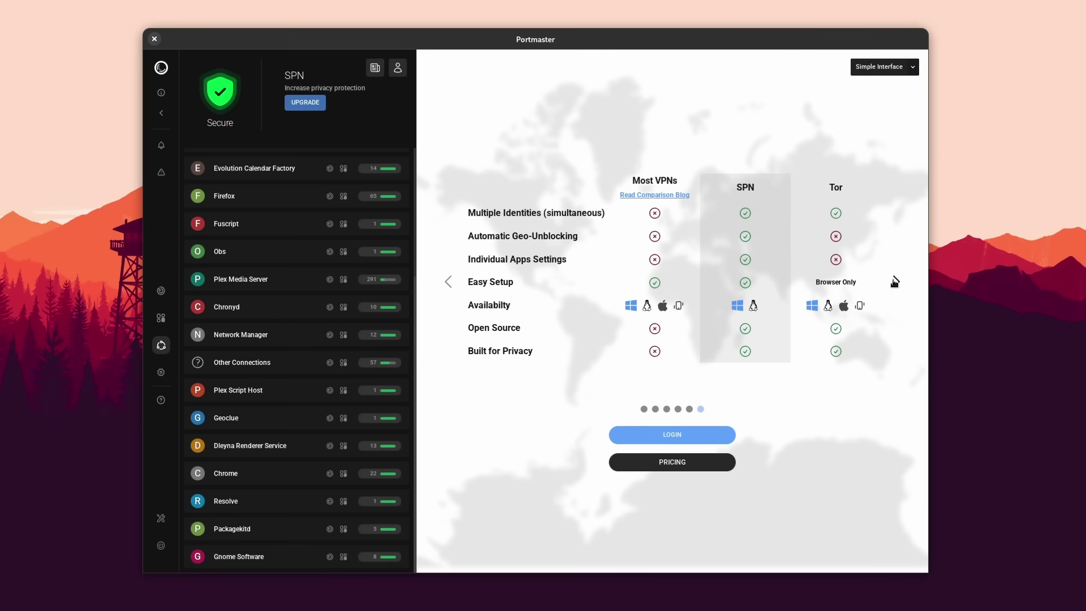
pyautogui.click(894, 281)
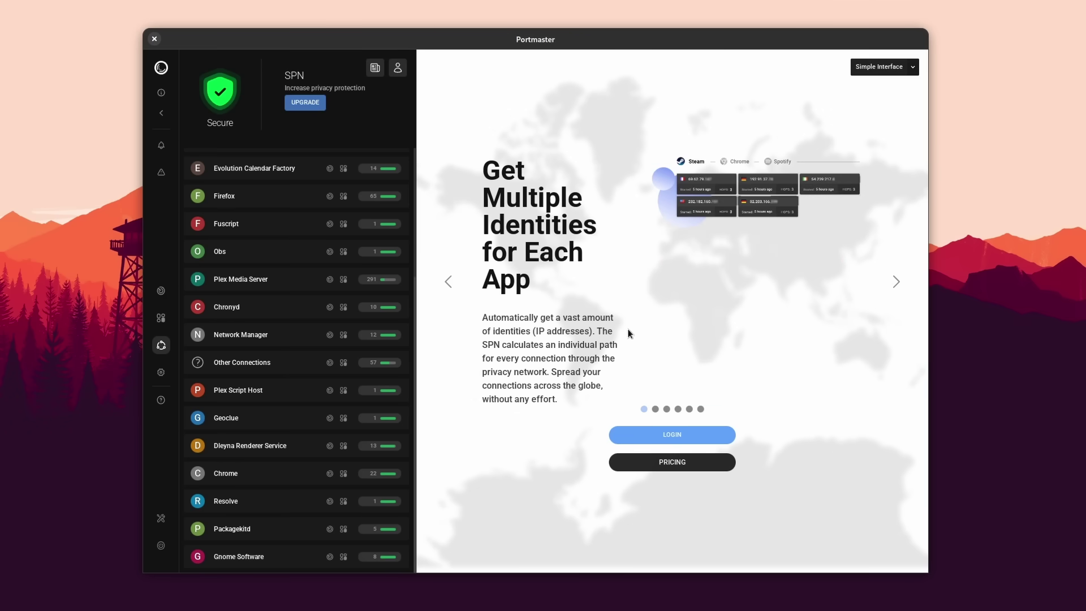
pyautogui.click(894, 282)
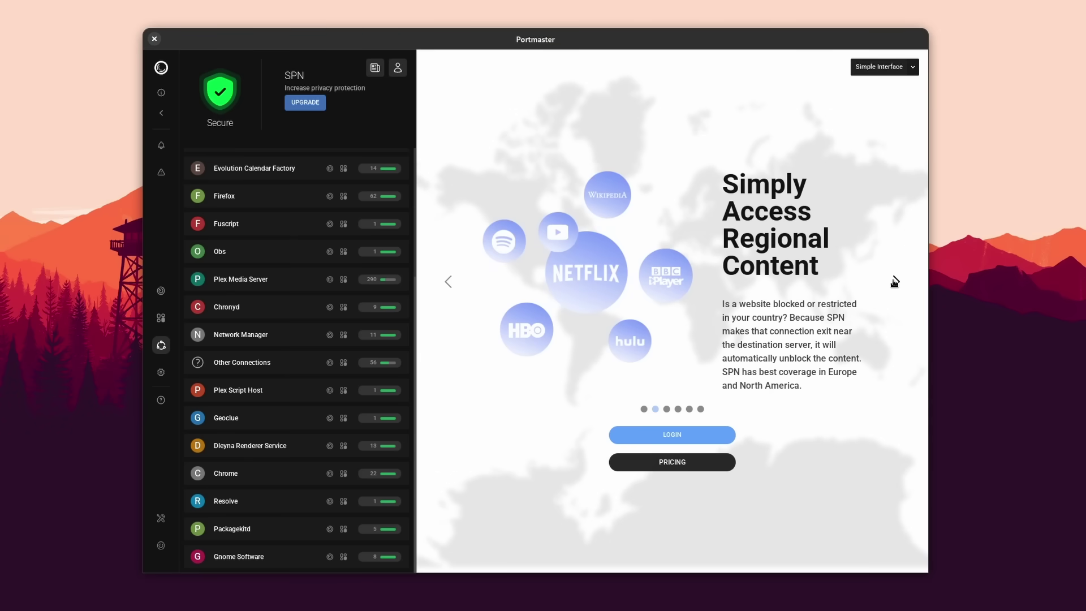
pyautogui.click(894, 282)
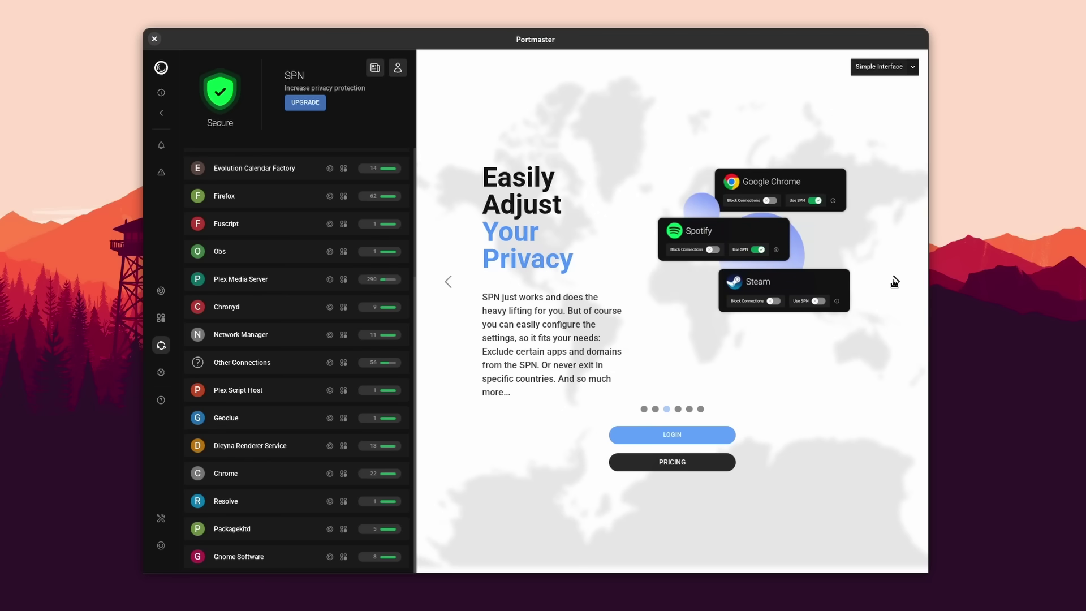
pyautogui.click(894, 281)
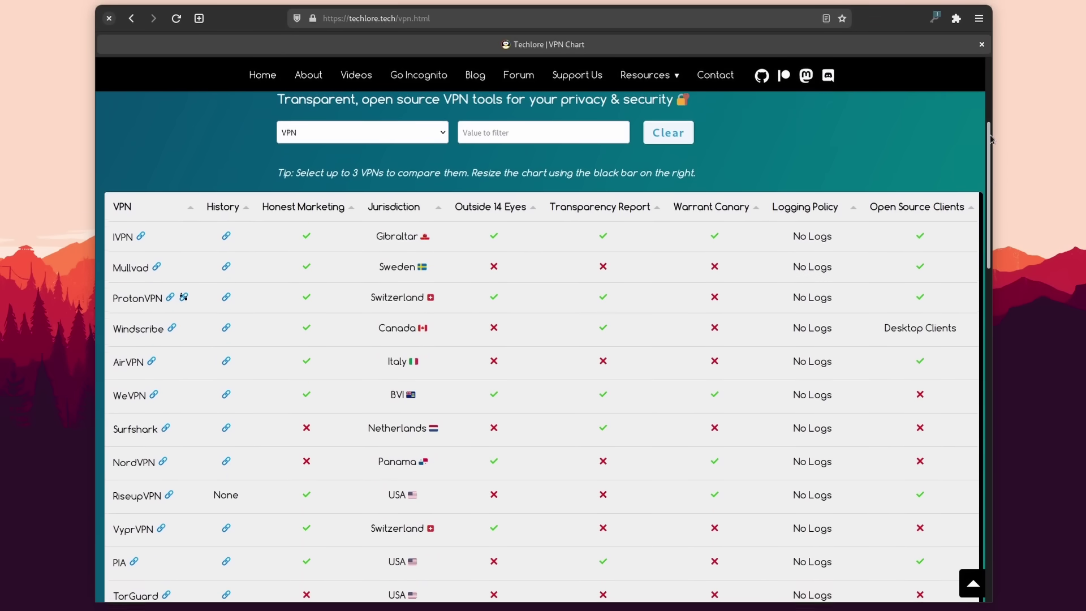
# Sort the Techlore VPN table by Outside 14 Eyes descending and scroll through all providers
pyautogui.click(482, 154)
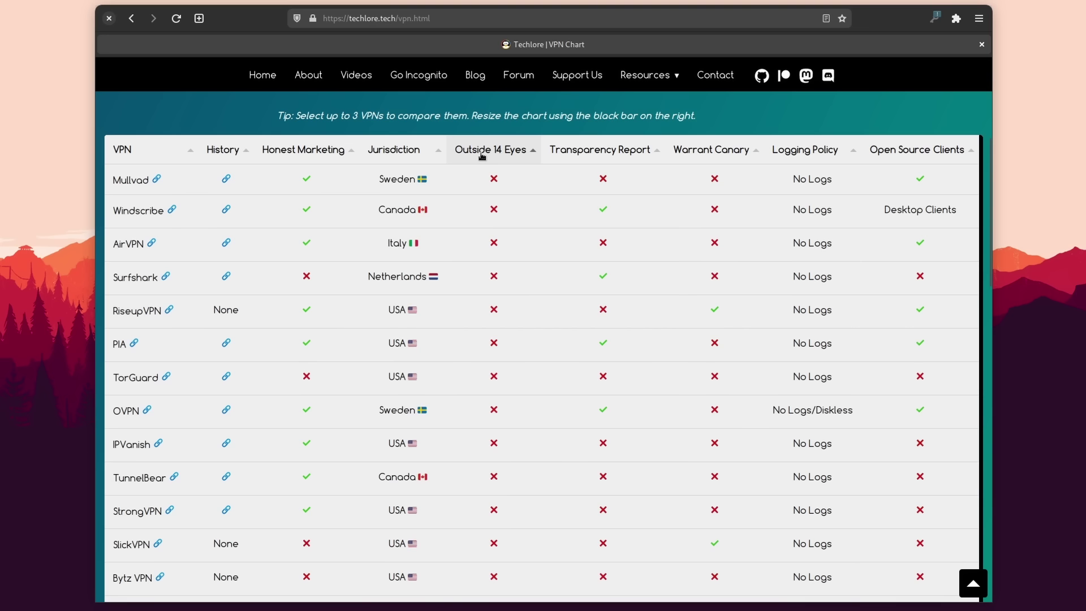
pyautogui.click(492, 150)
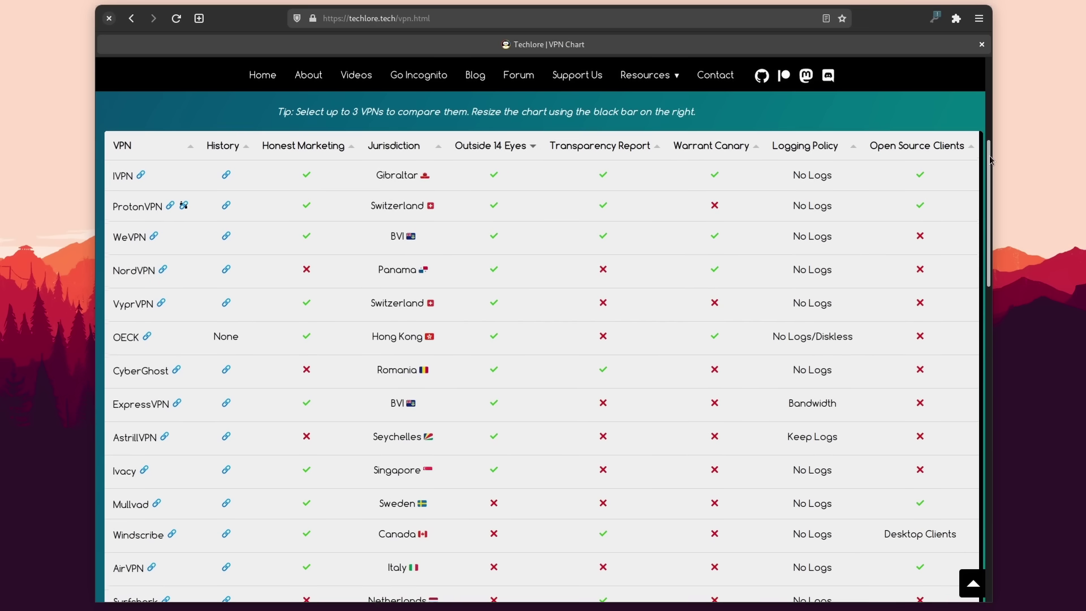
pyautogui.scroll(-1, 990, 164)
pyautogui.moveTo(990, 166); pyautogui.dragTo(981, 197)
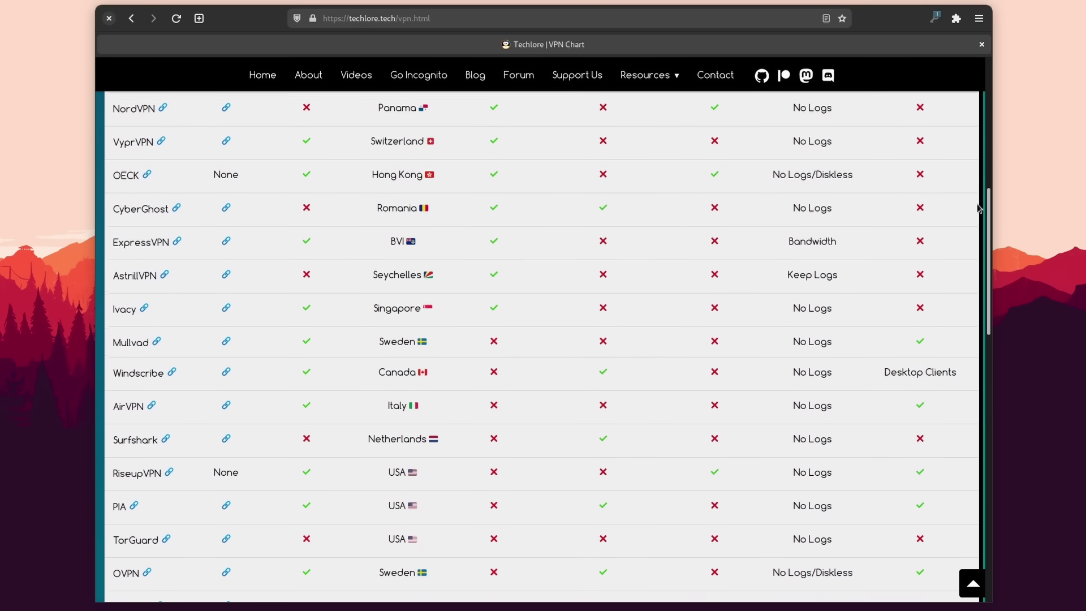
pyautogui.scroll(-5, 979, 209)
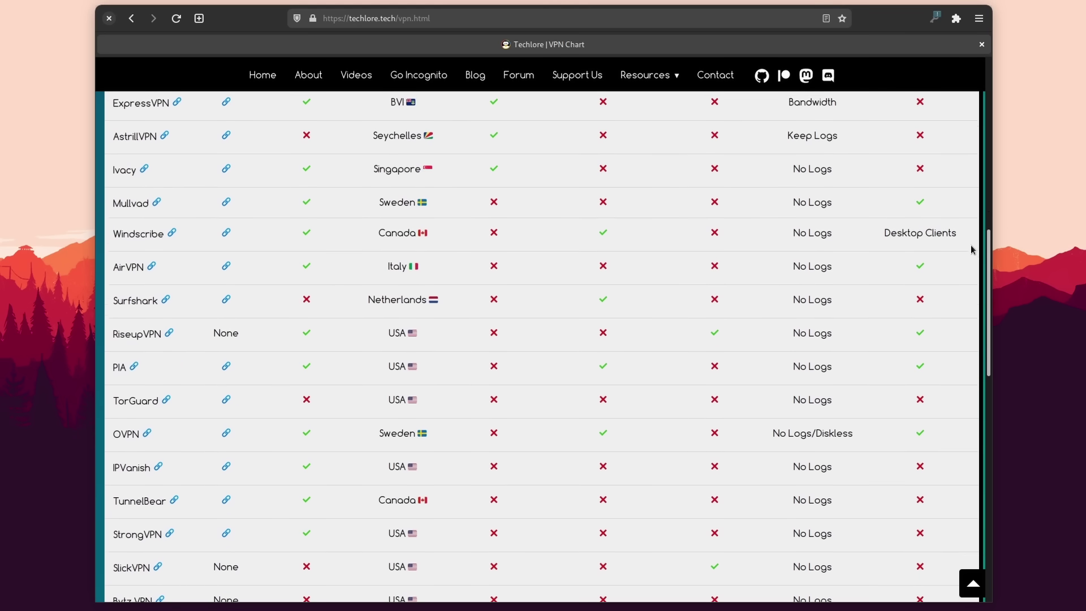
pyautogui.scroll(-4, 970, 250)
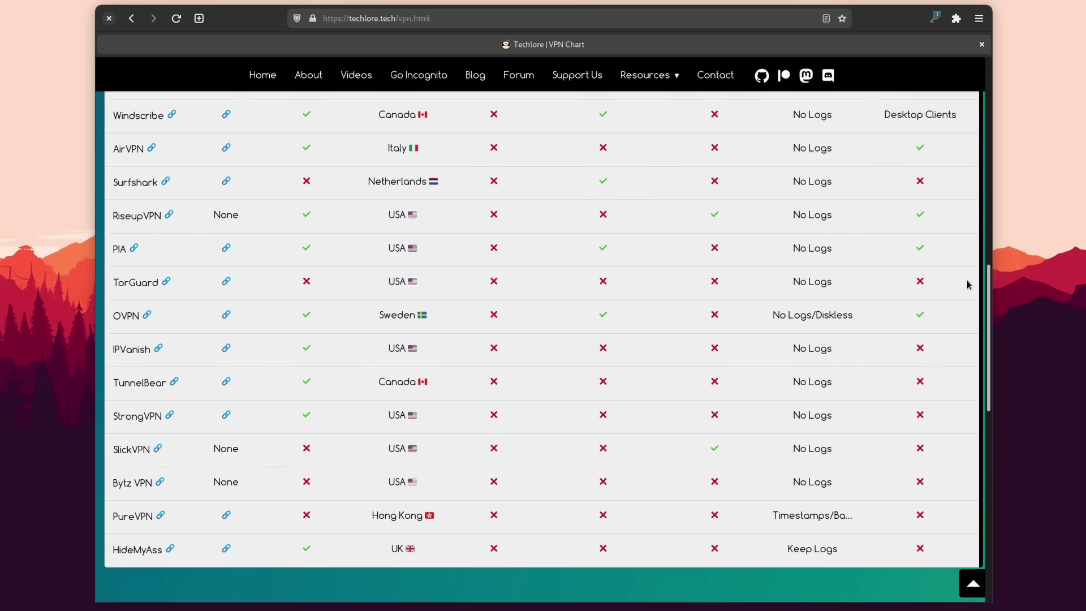
pyautogui.scroll(-3, 967, 294)
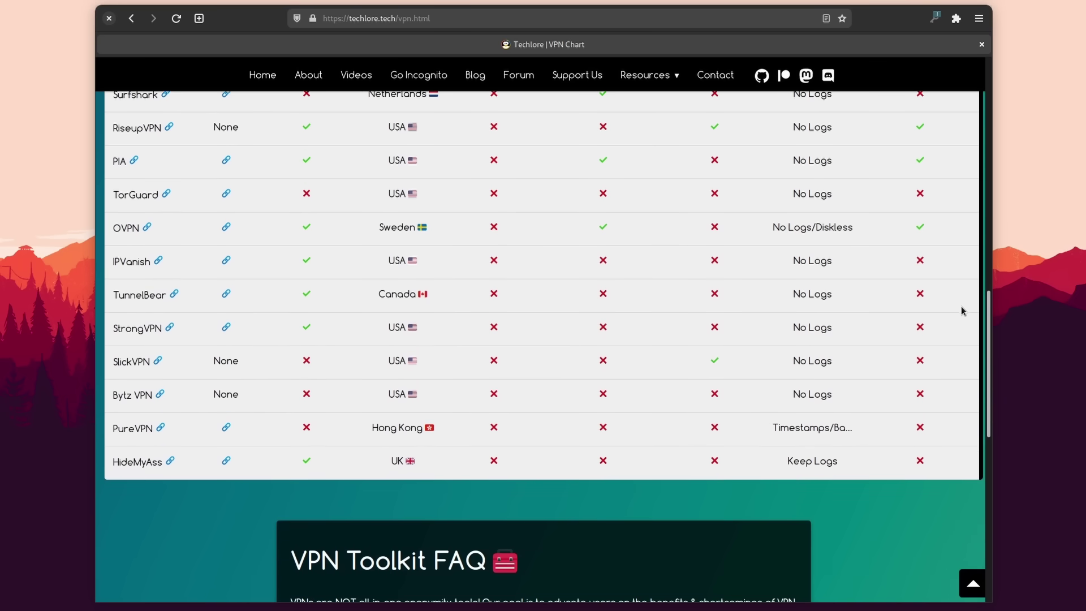
pyautogui.scroll(5, 959, 310)
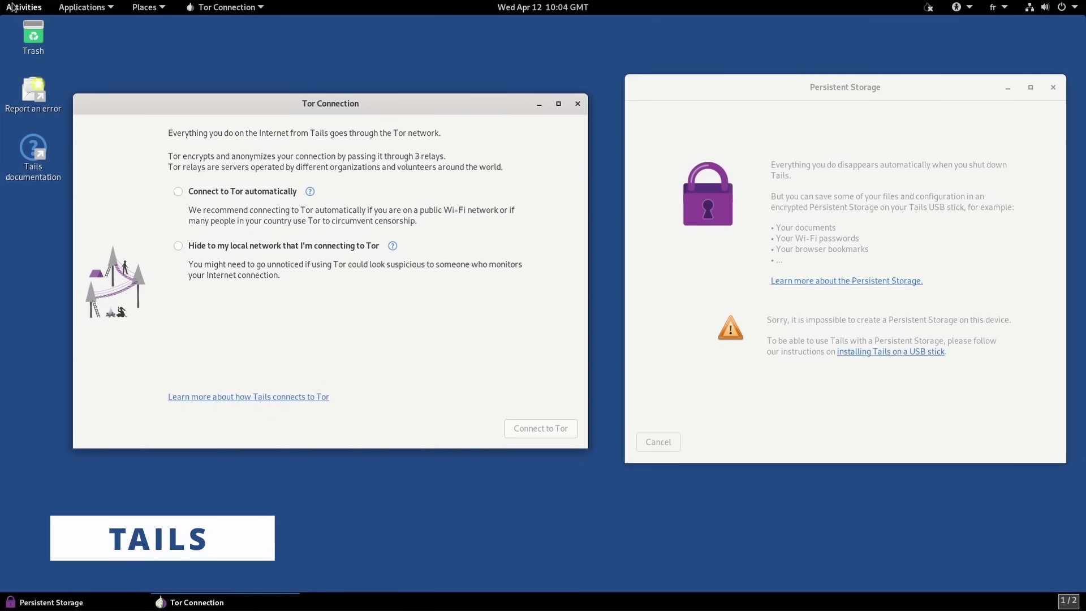
# Browse the Tails Applications and Places menus
pyautogui.click(85, 7)
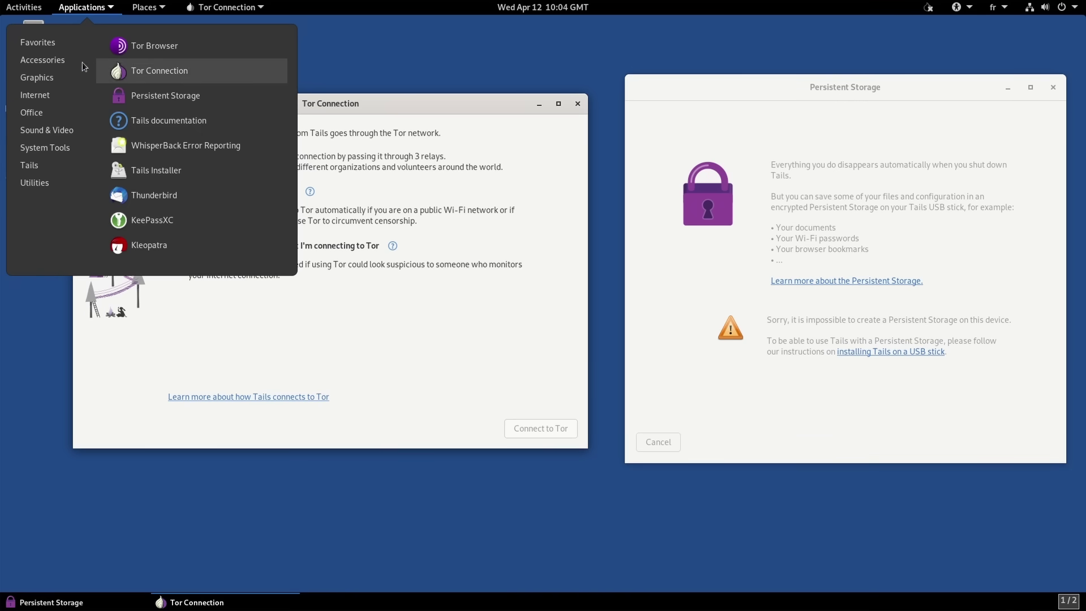
pyautogui.moveTo(34, 114)
pyautogui.moveTo(40, 39)
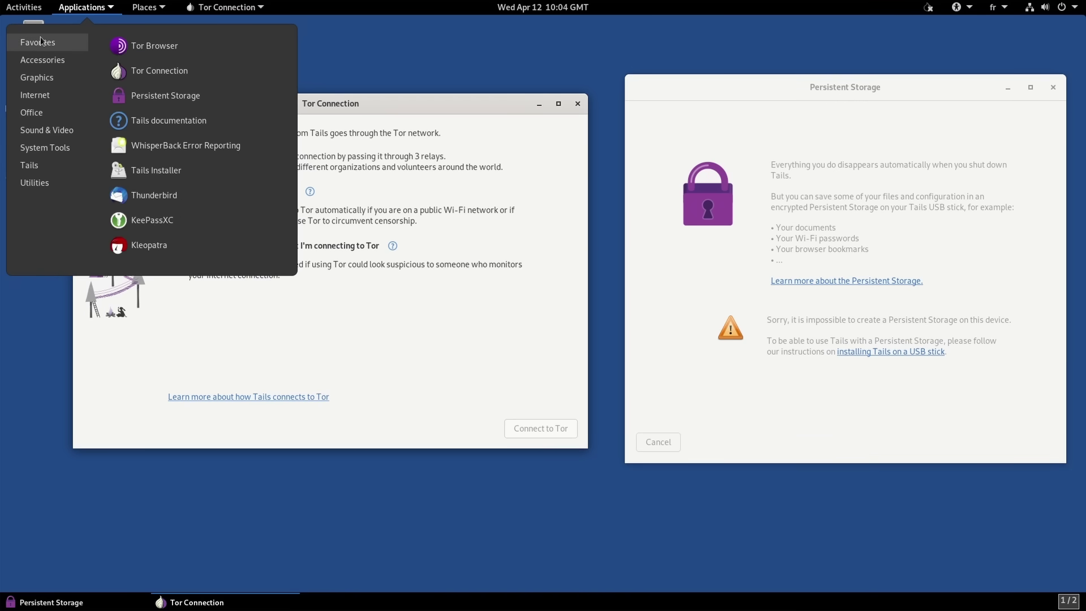
pyautogui.click(150, 8)
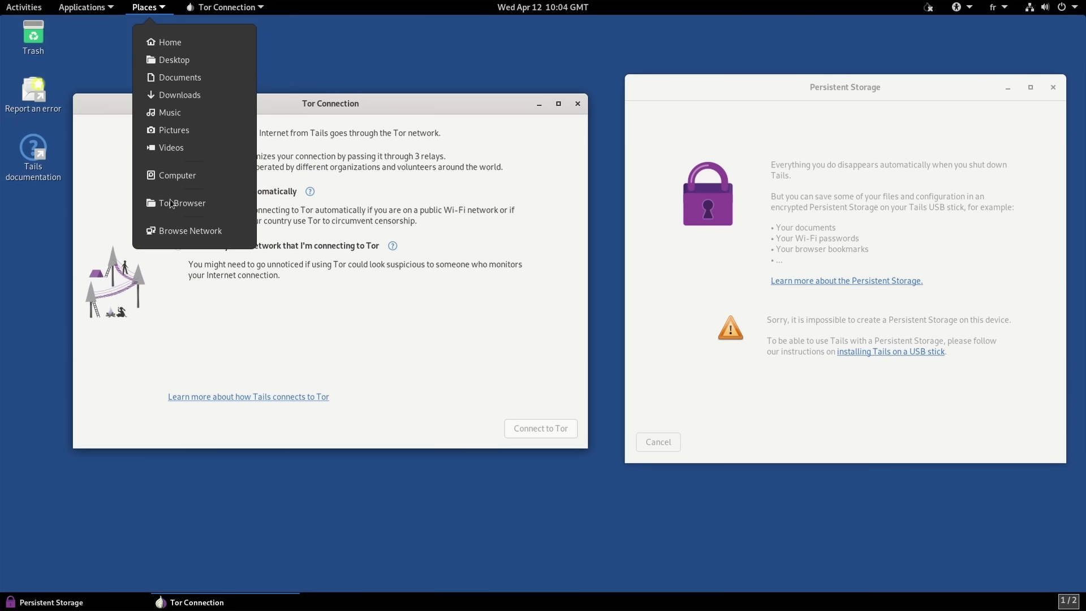
pyautogui.moveTo(231, 8)
# Choose 'Connect to Tor automatically' and start connecting to Tor
pyautogui.click(411, 100)
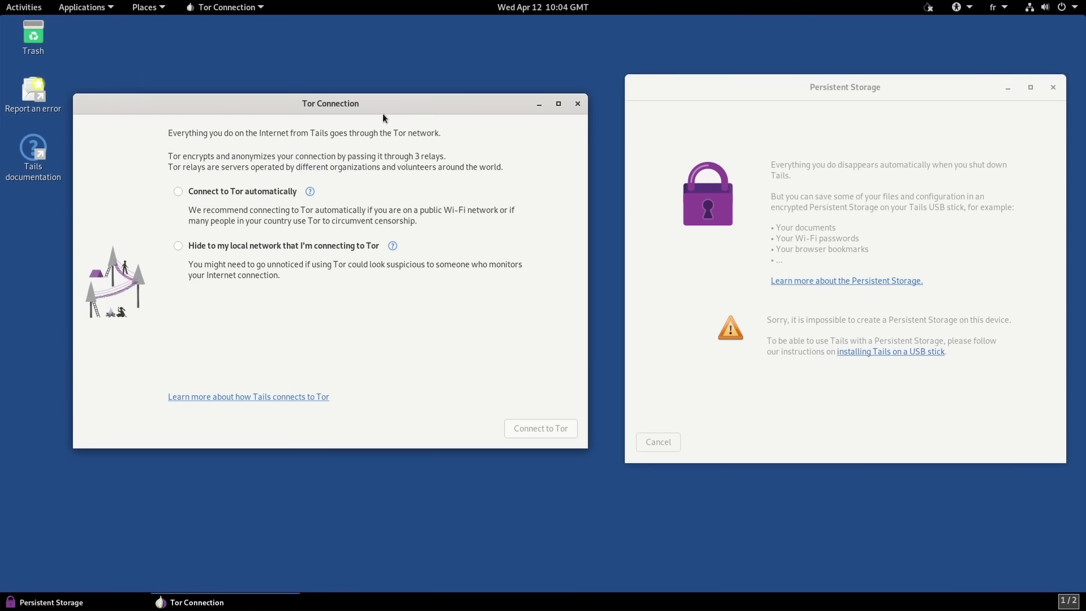
pyautogui.click(237, 191)
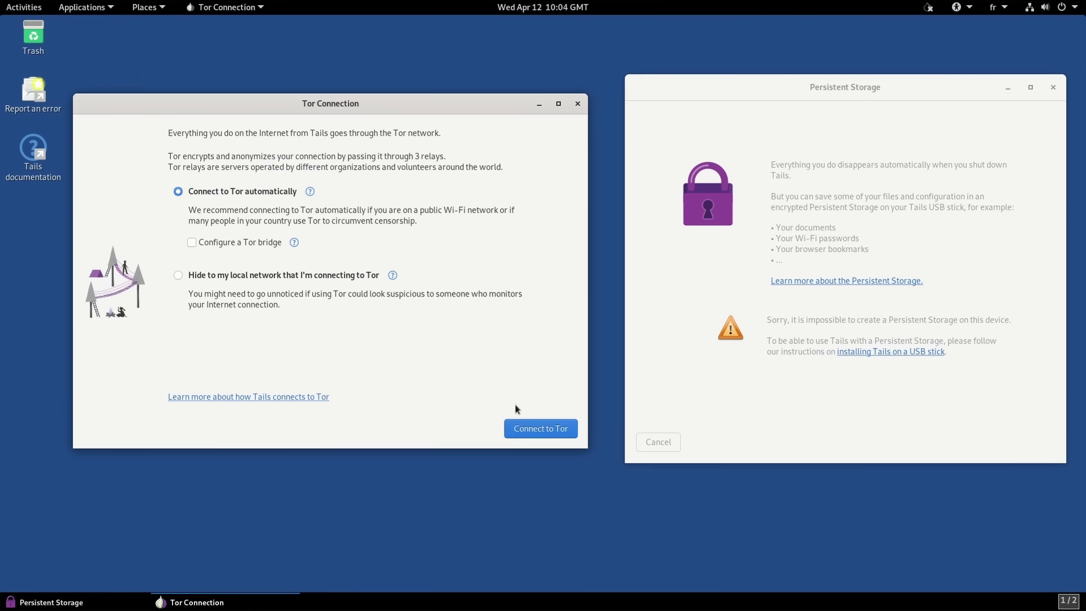
pyautogui.click(539, 429)
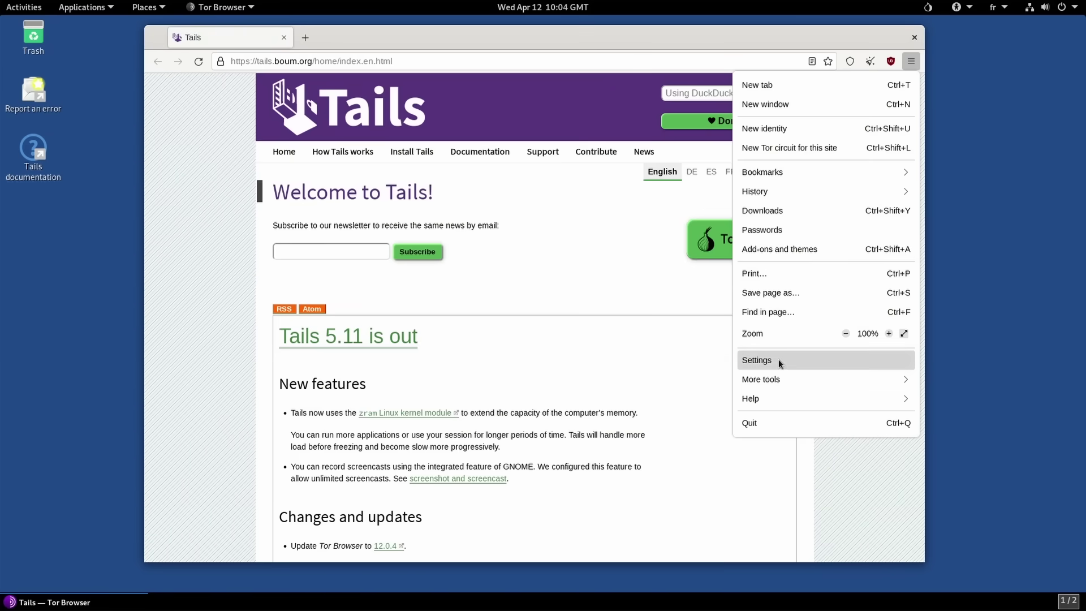
# Open Tor Browser's Settings page, check its site information, and show the Internet applications
pyautogui.click(775, 358)
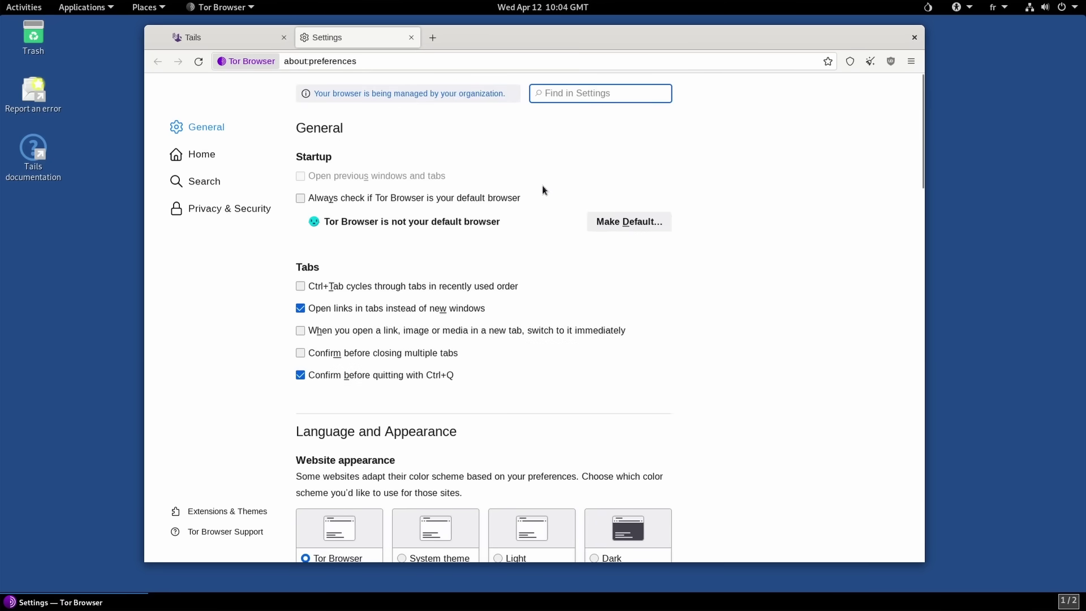
pyautogui.click(257, 60)
pyautogui.click(257, 60)
pyautogui.scroll(-5, 701, 292)
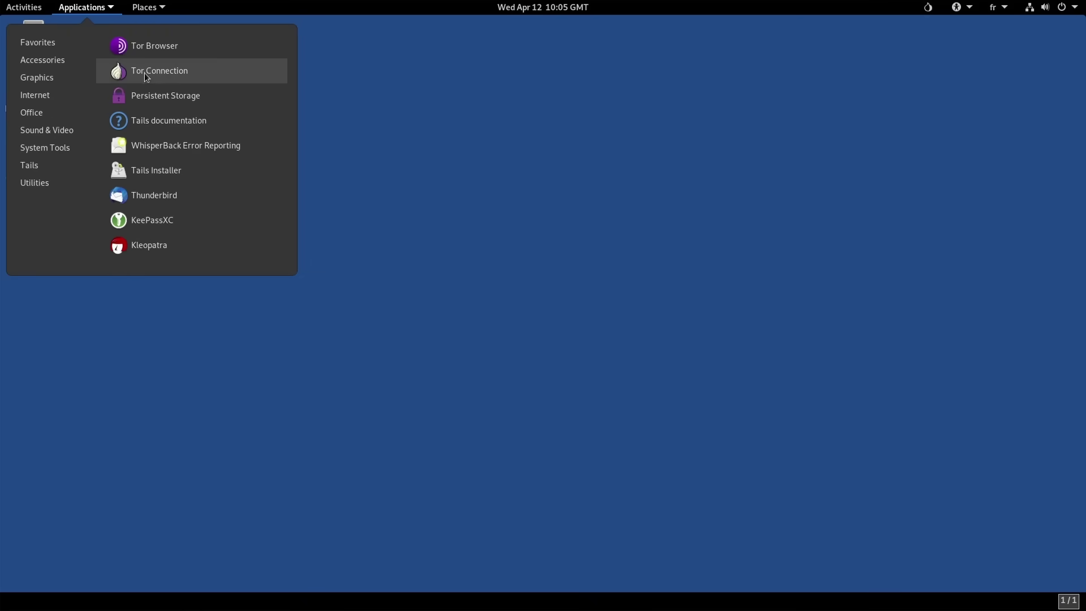
pyautogui.moveTo(59, 68)
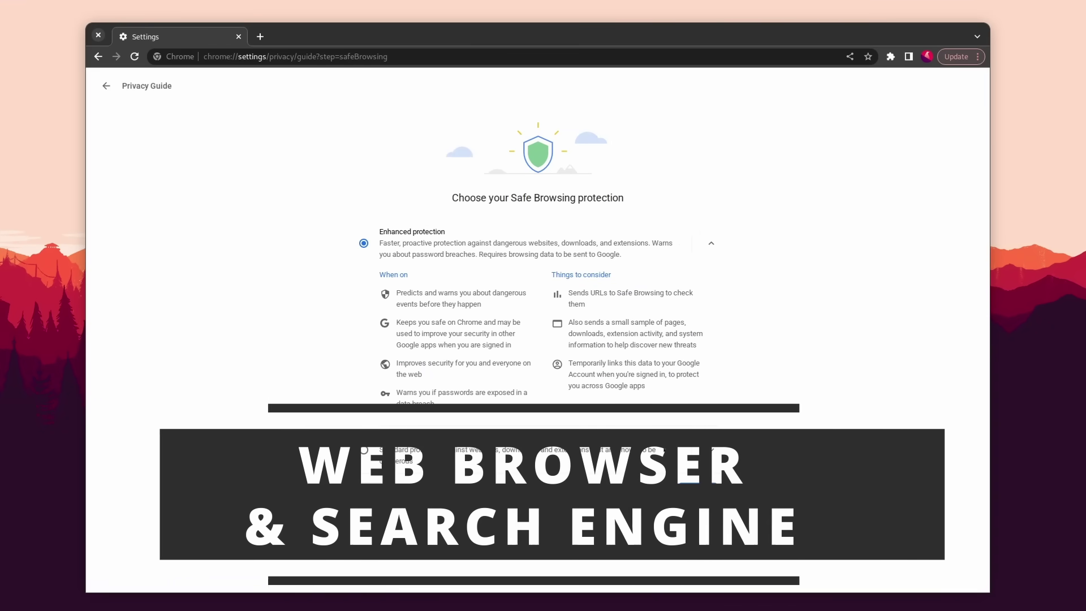
# Finish Chrome's Privacy Guide, then set Brave's fingerprint blocking to 'Strict, may break sites'
pyautogui.moveTo(613, 300); pyautogui.dragTo(571, 295)
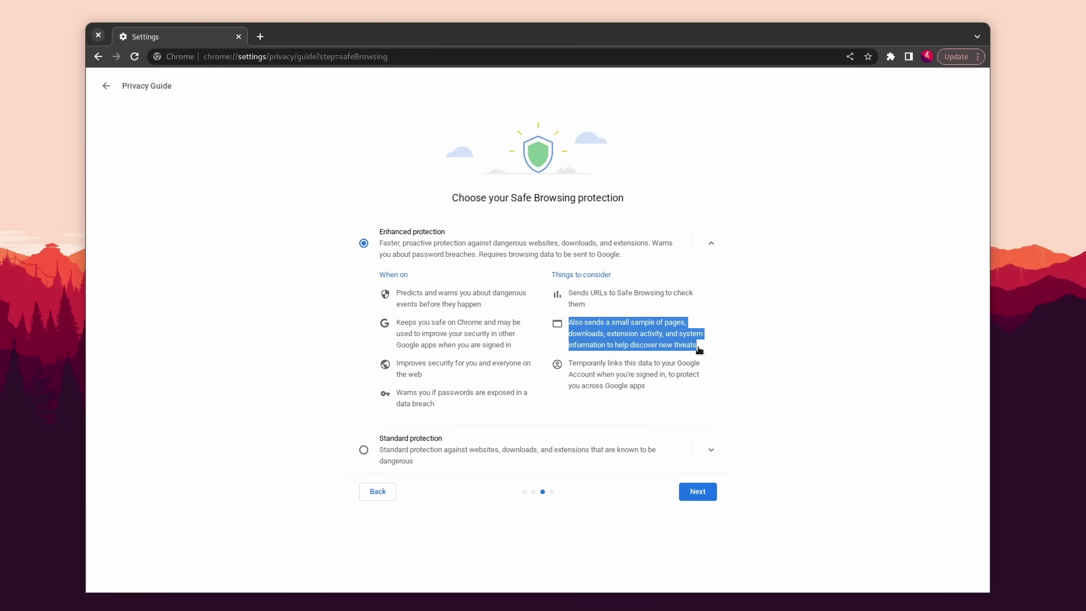
pyautogui.moveTo(567, 365); pyautogui.dragTo(653, 382)
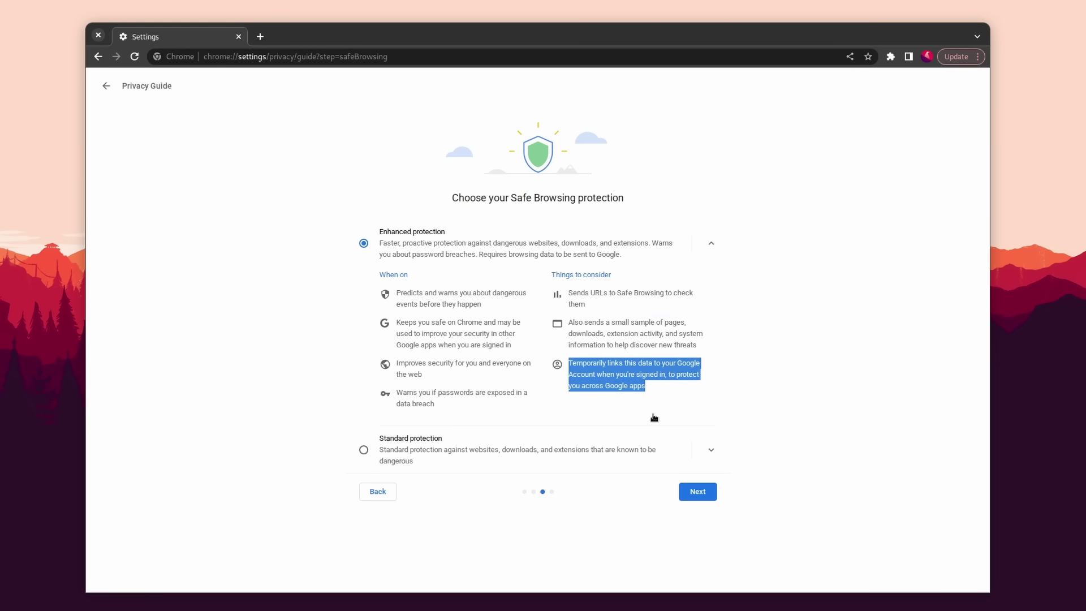
pyautogui.click(698, 492)
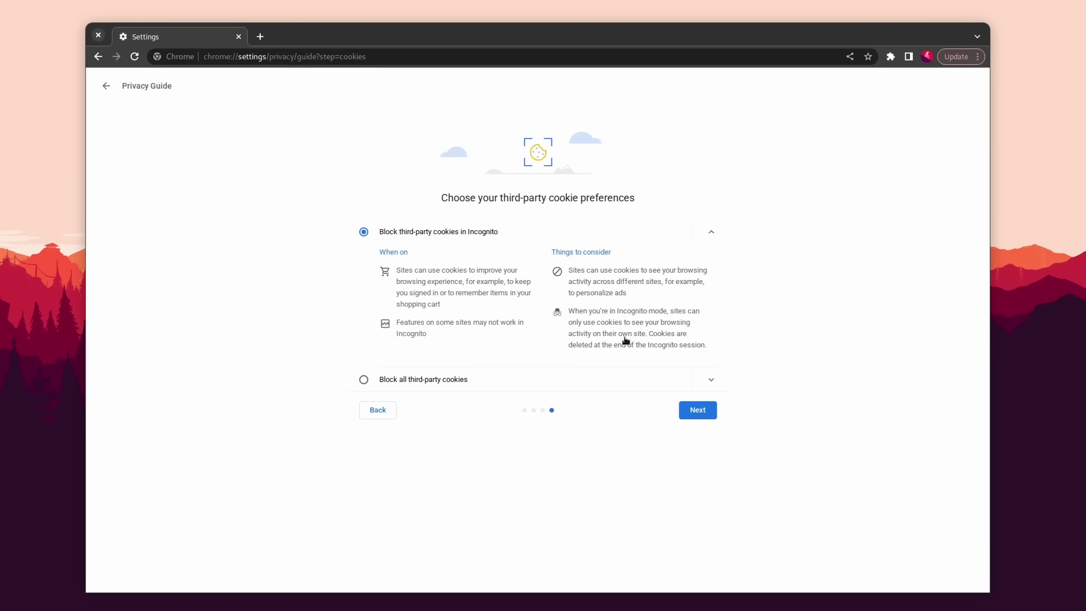
pyautogui.click(689, 410)
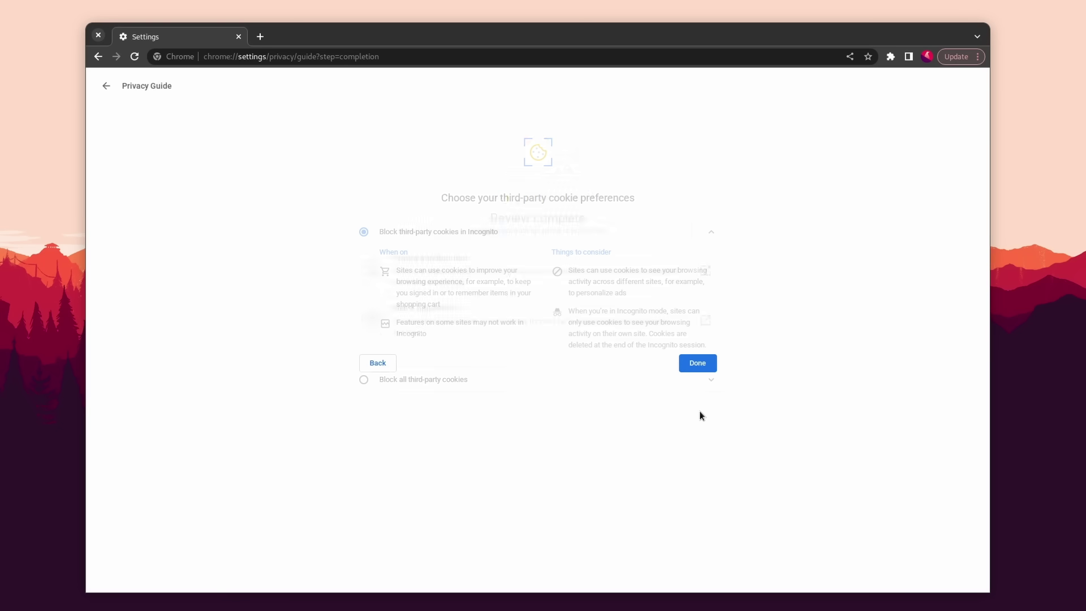
pyautogui.click(700, 365)
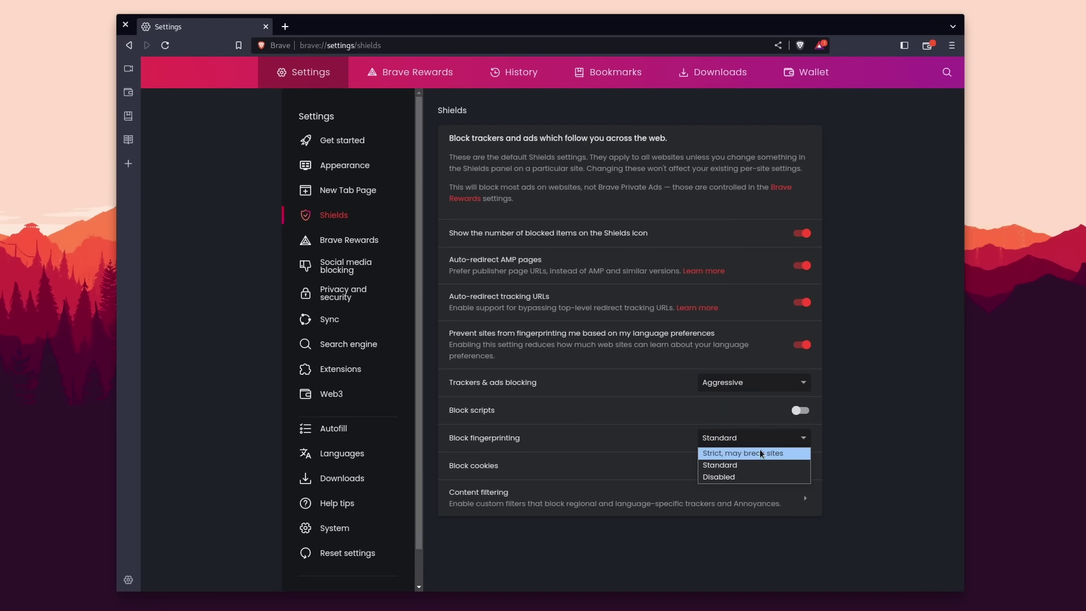
pyautogui.click(771, 455)
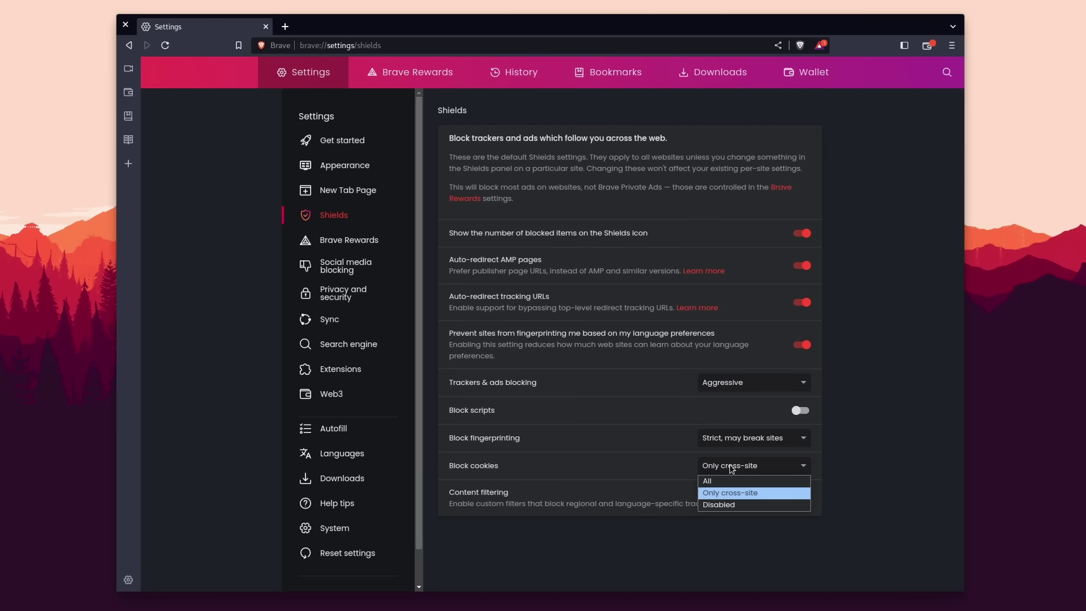
# Keep cookie blocking at Only cross-site and stop Firefox sending technical and interaction data to Mozilla
pyautogui.click(730, 493)
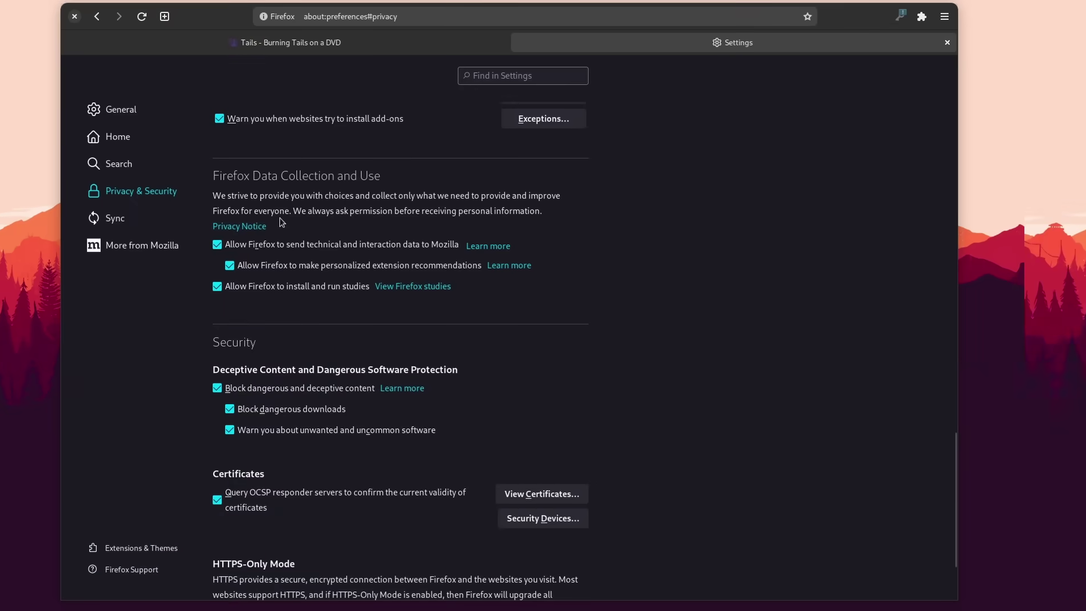
pyautogui.click(380, 246)
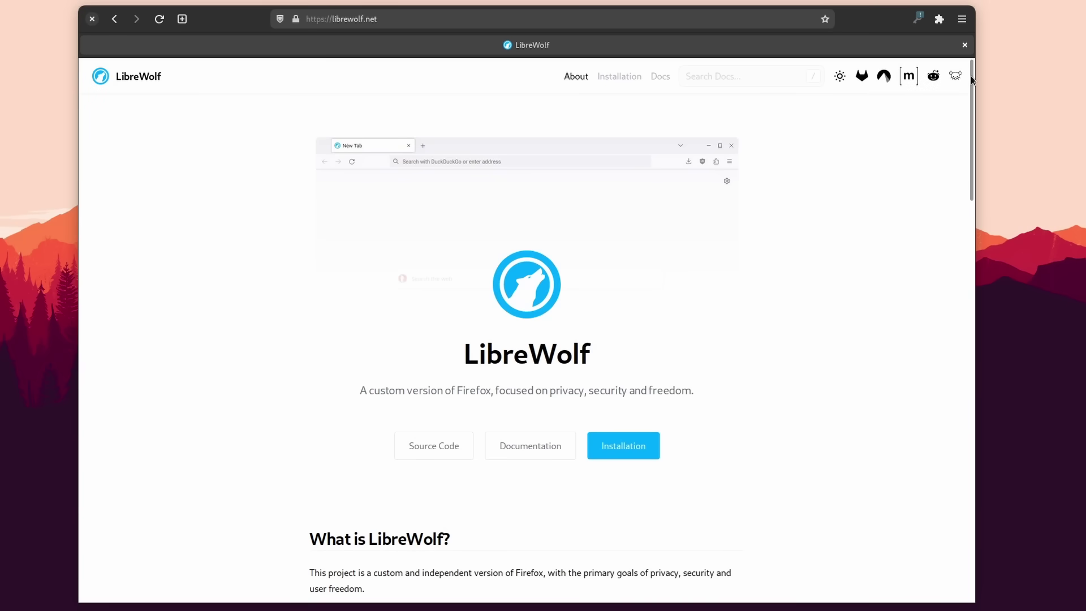
# Scroll to LibreWolf's Main Features and clear the Private Search and Content Blocker card selections
pyautogui.moveTo(971, 76); pyautogui.dragTo(949, 232)
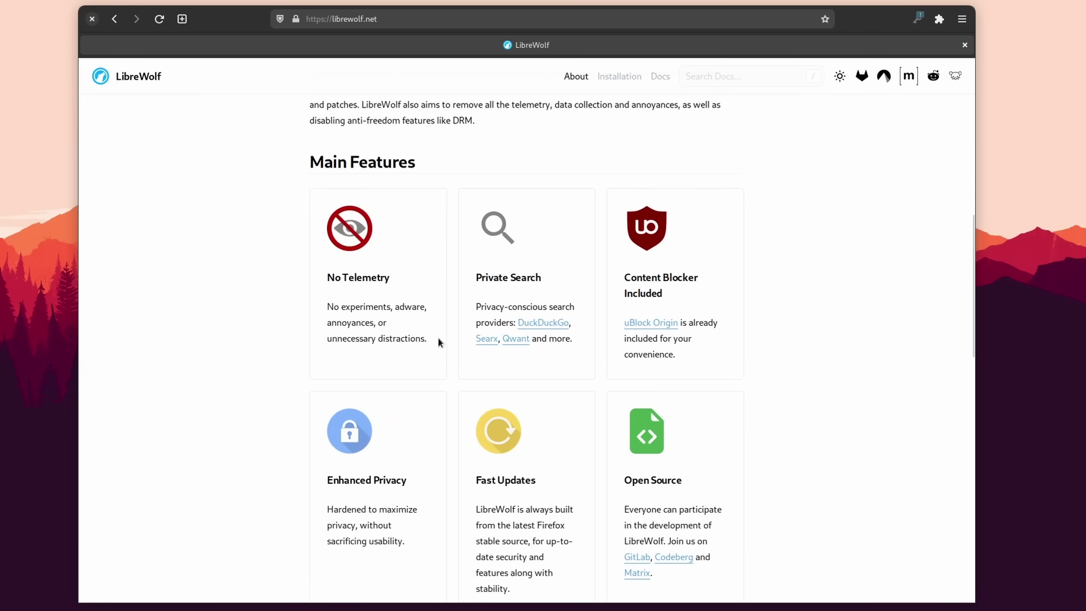
pyautogui.click(569, 342)
pyautogui.click(689, 358)
pyautogui.scroll(-3, 621, 292)
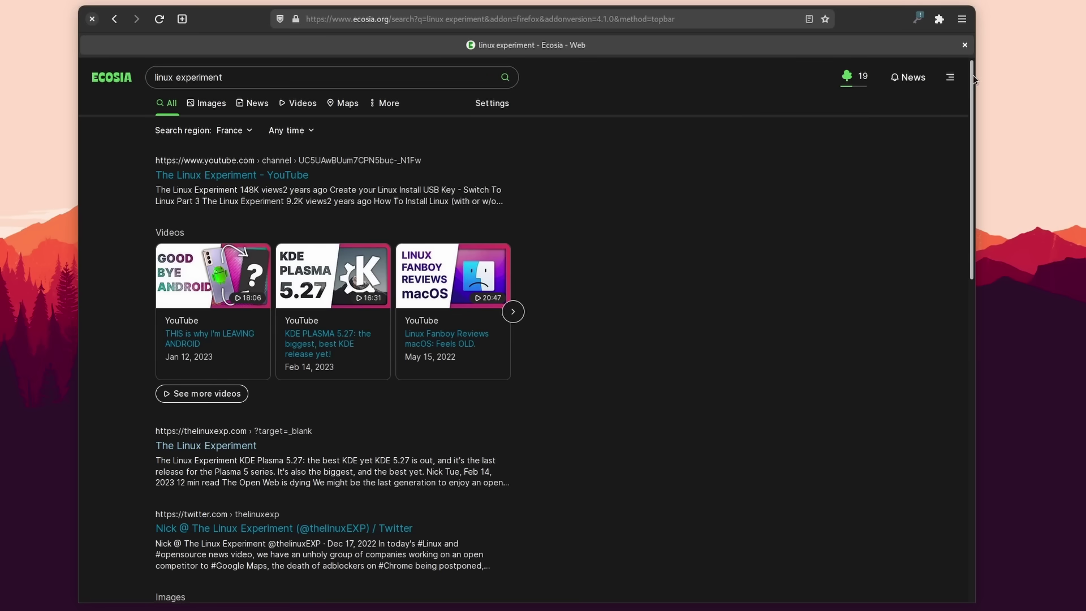
# Go to the 'How Ecosia works' page from Ecosia's site menu
pyautogui.moveTo(973, 76)
pyautogui.mouseDown()
pyautogui.moveTo(956, 395)
pyautogui.moveTo(960, 68)
pyautogui.mouseUp()
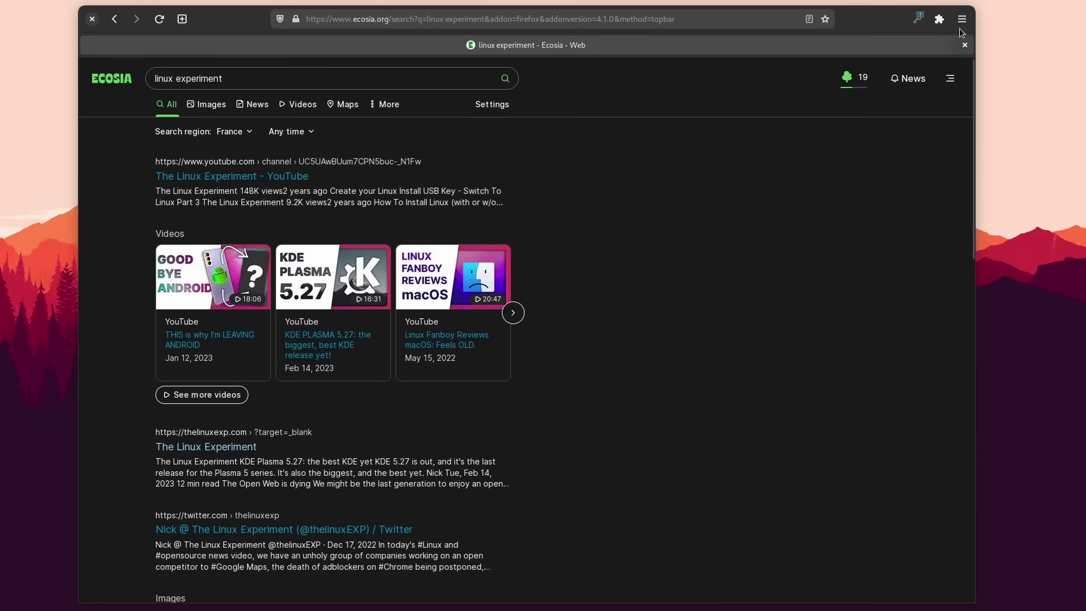
pyautogui.click(961, 23)
pyautogui.click(961, 24)
pyautogui.click(950, 78)
pyautogui.click(882, 108)
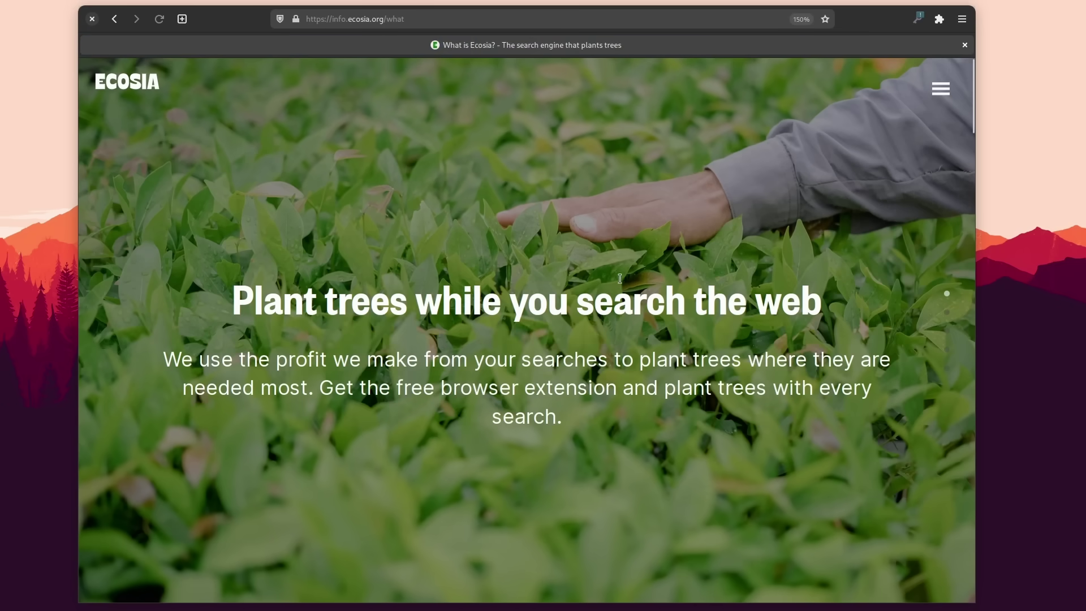
pyautogui.scroll(-2, 972, 68)
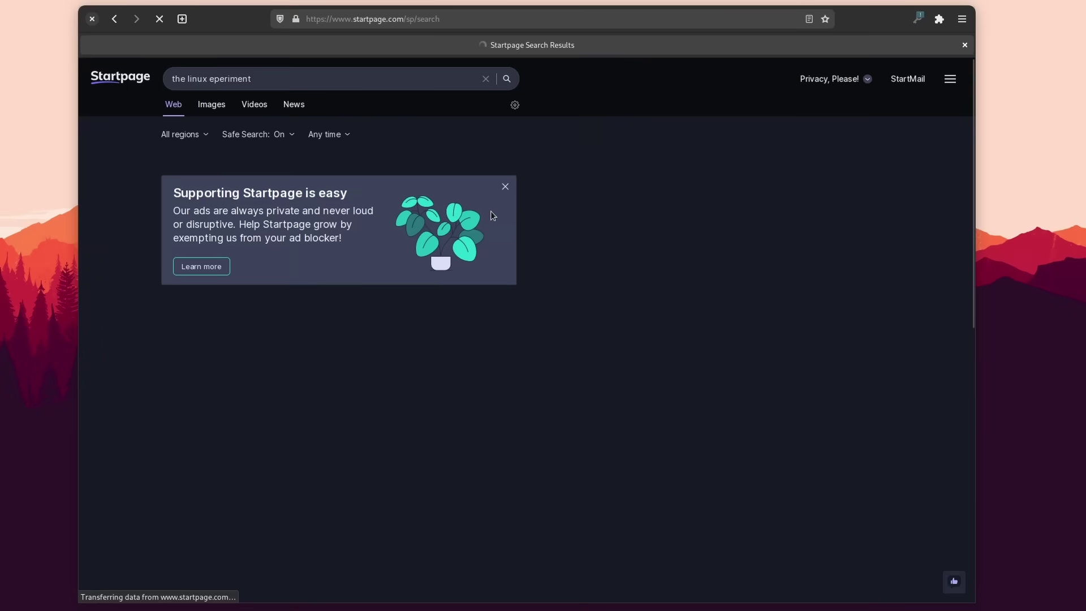
# Dismiss the 'Supporting Startpage is easy' banner above the search results
pyautogui.click(505, 190)
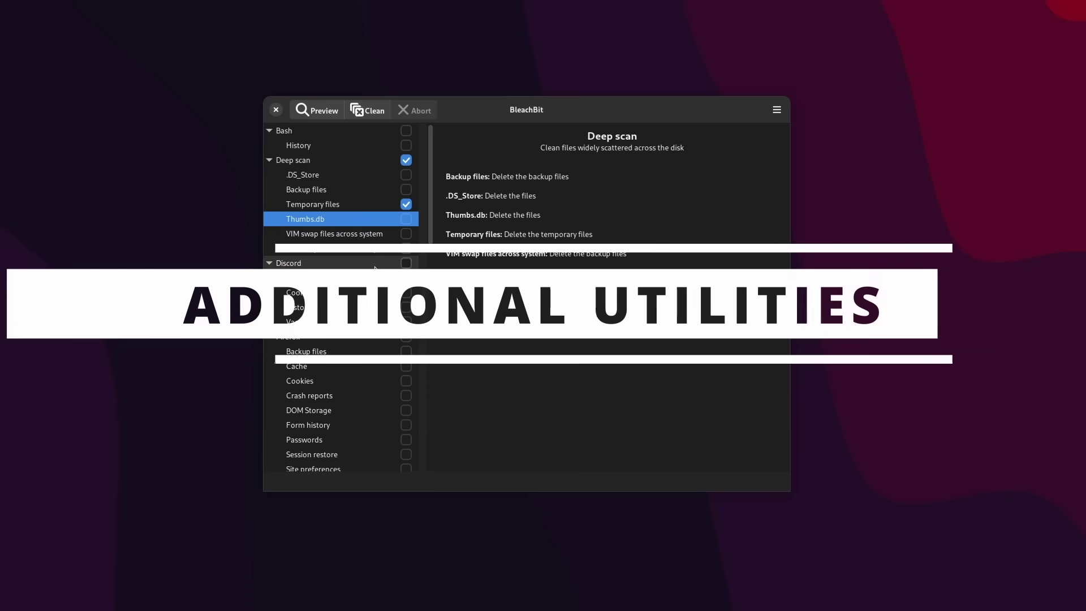
# Collapse the Pale Moon and Slack groups in BleachBit's cleaner list
pyautogui.scroll(-1, 372, 315)
pyautogui.scroll(-5, 372, 315)
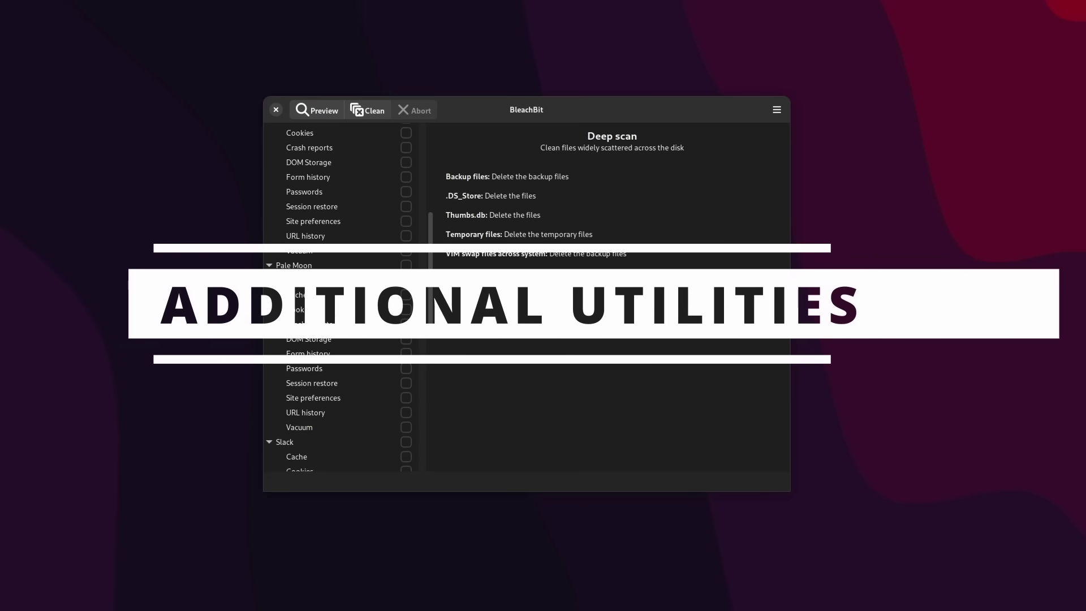
pyautogui.click(269, 265)
pyautogui.click(269, 280)
# Tick System's Broken desktop files, Cache and Clipboard, and untick Custom
pyautogui.scroll(-1, 282, 312)
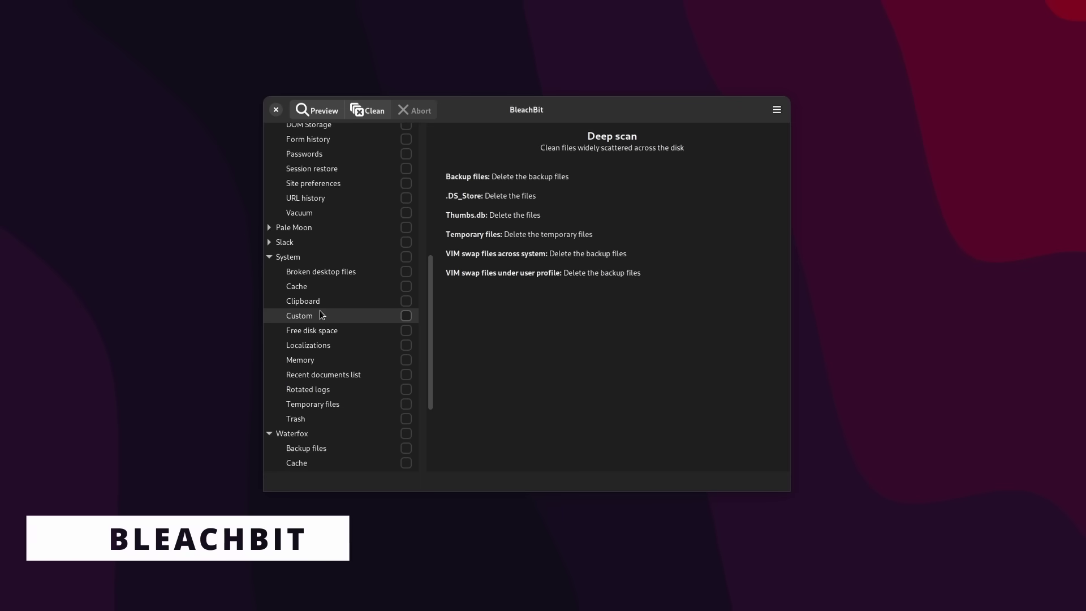
pyautogui.click(406, 263)
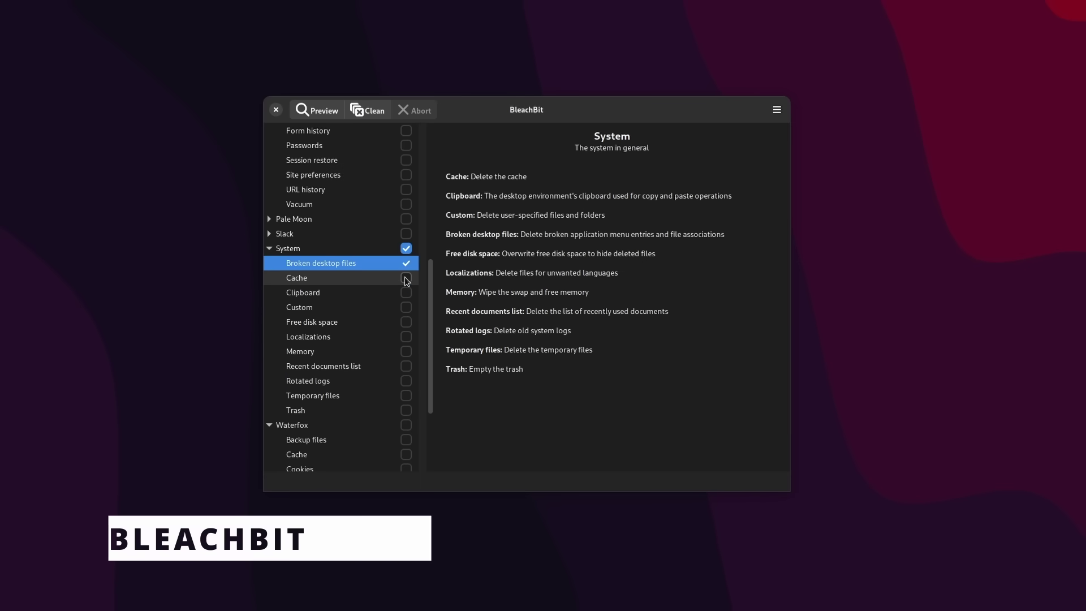
pyautogui.click(406, 278)
pyautogui.click(406, 293)
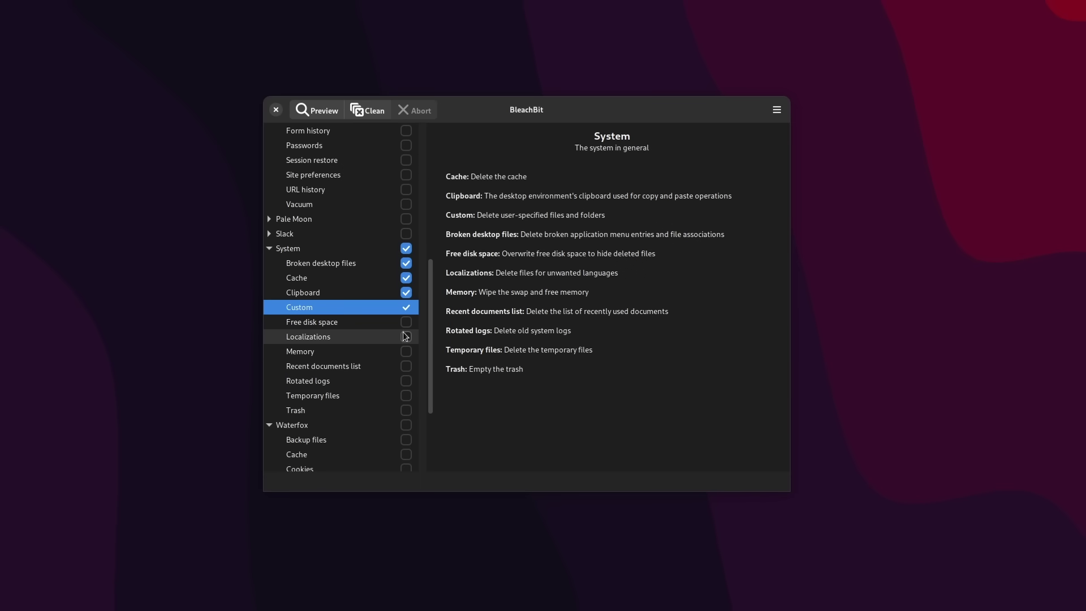
pyautogui.click(405, 307)
# Expand and then collapse the Waterfox group
pyautogui.scroll(-1, 391, 311)
pyautogui.scroll(-2, 383, 363)
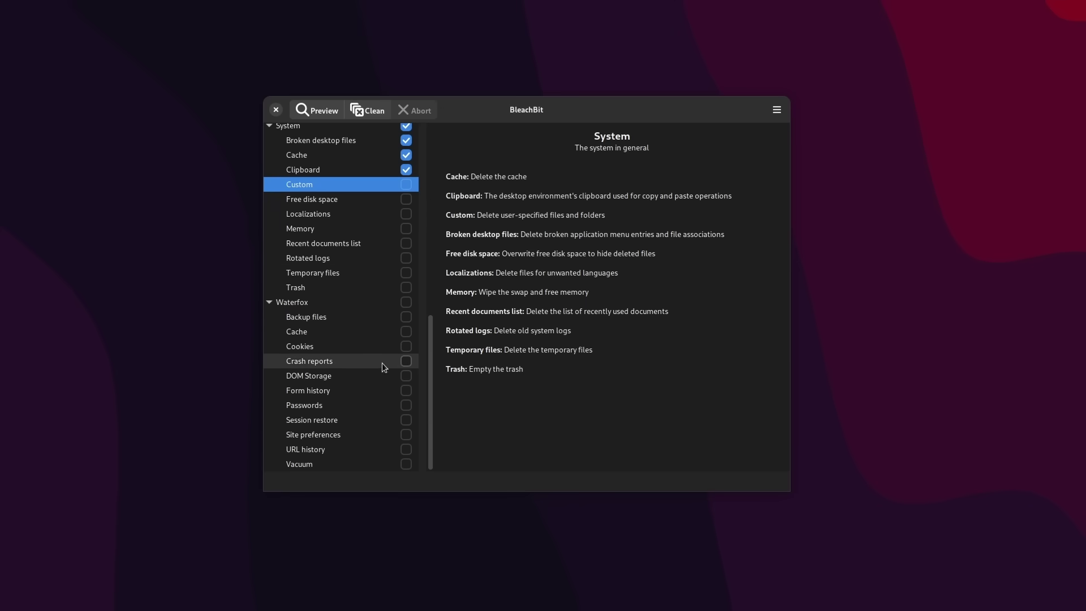
pyautogui.click(275, 304)
pyautogui.click(274, 303)
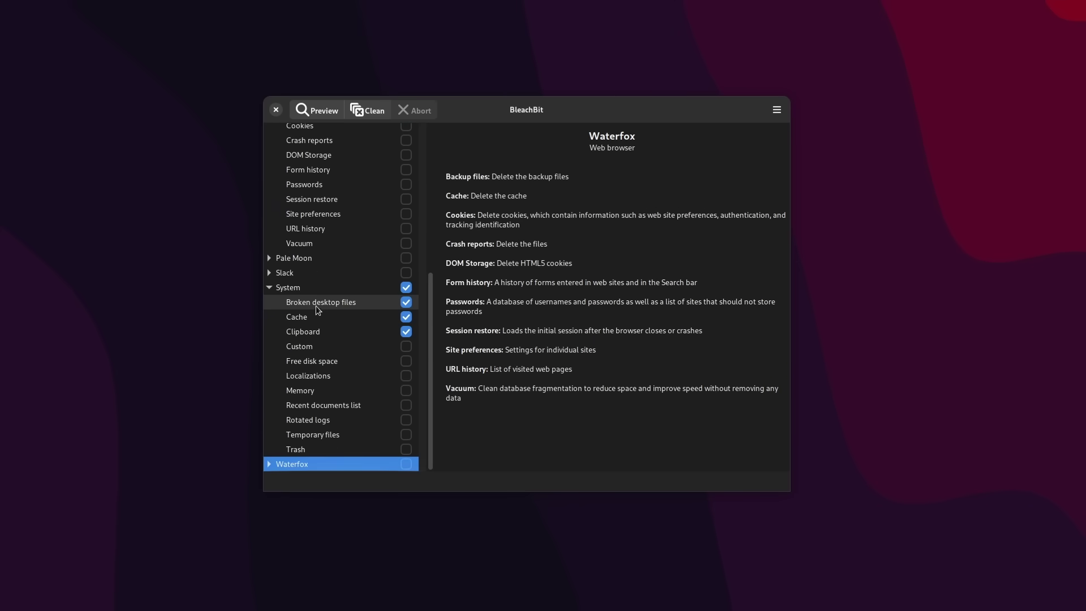
pyautogui.scroll(3, 305, 396)
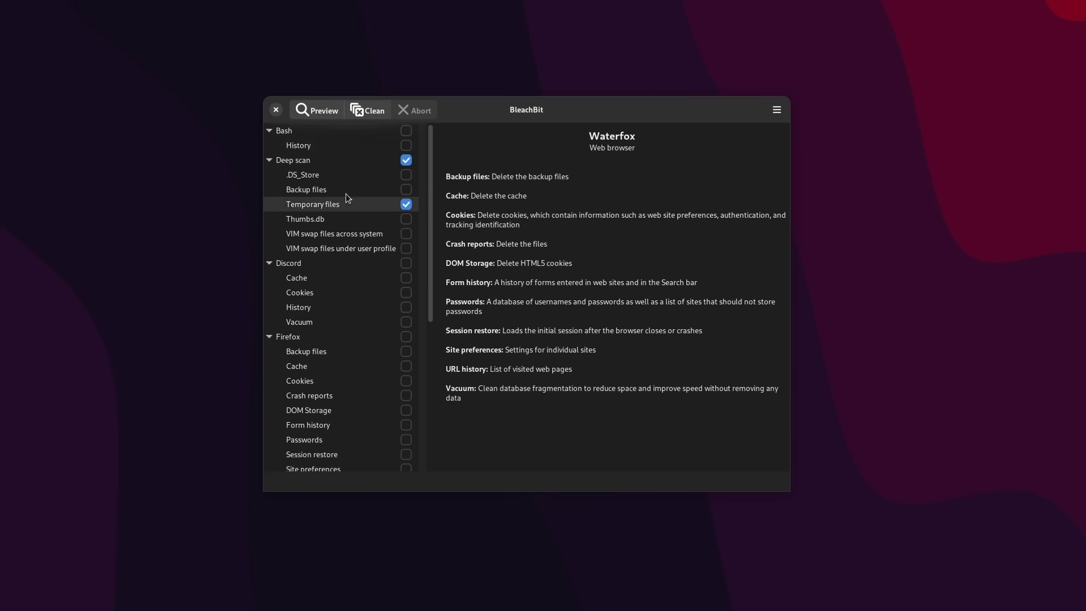
pyautogui.scroll(-3, 358, 264)
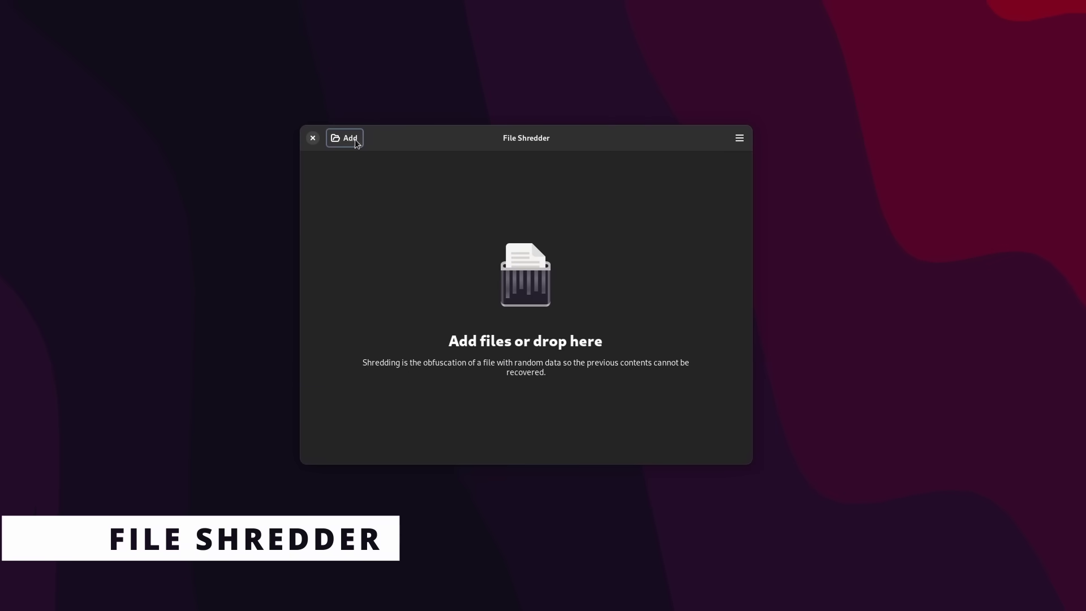
pyautogui.click(352, 142)
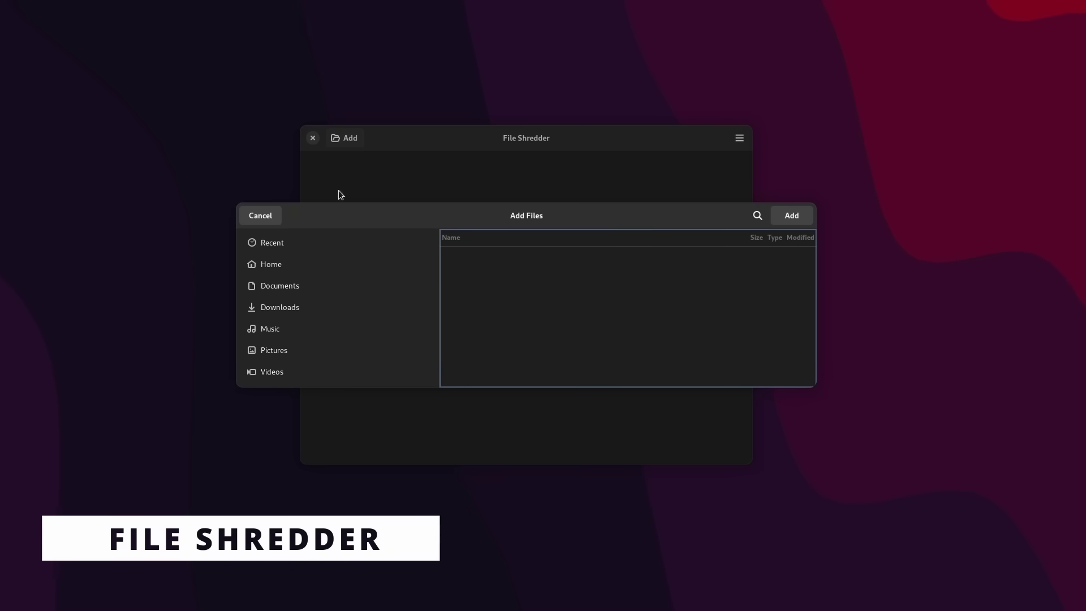
pyautogui.moveTo(804, 385); pyautogui.dragTo(745, 476)
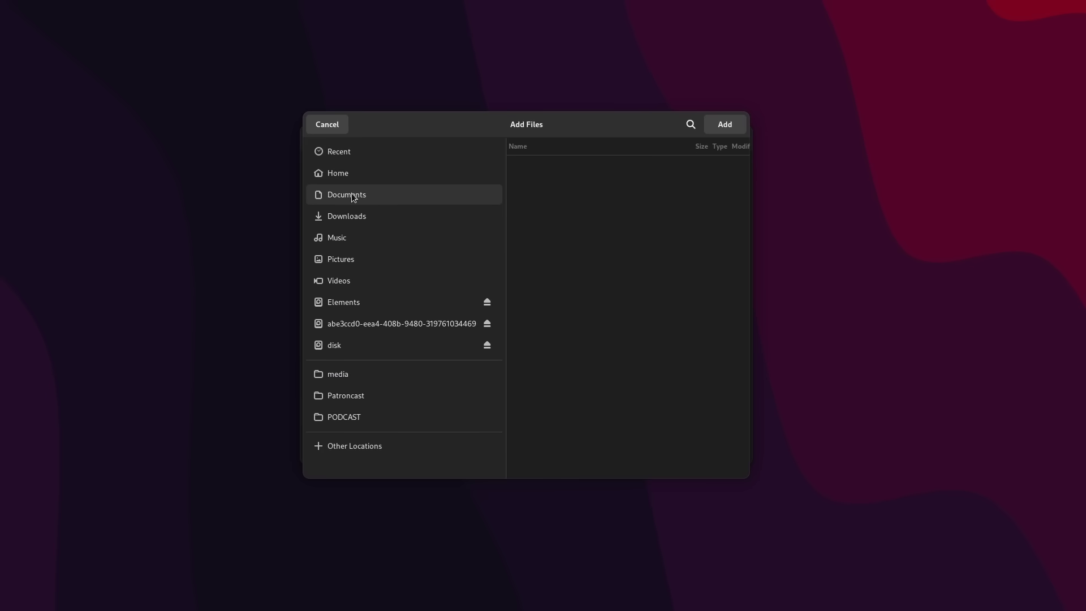
pyautogui.click(352, 173)
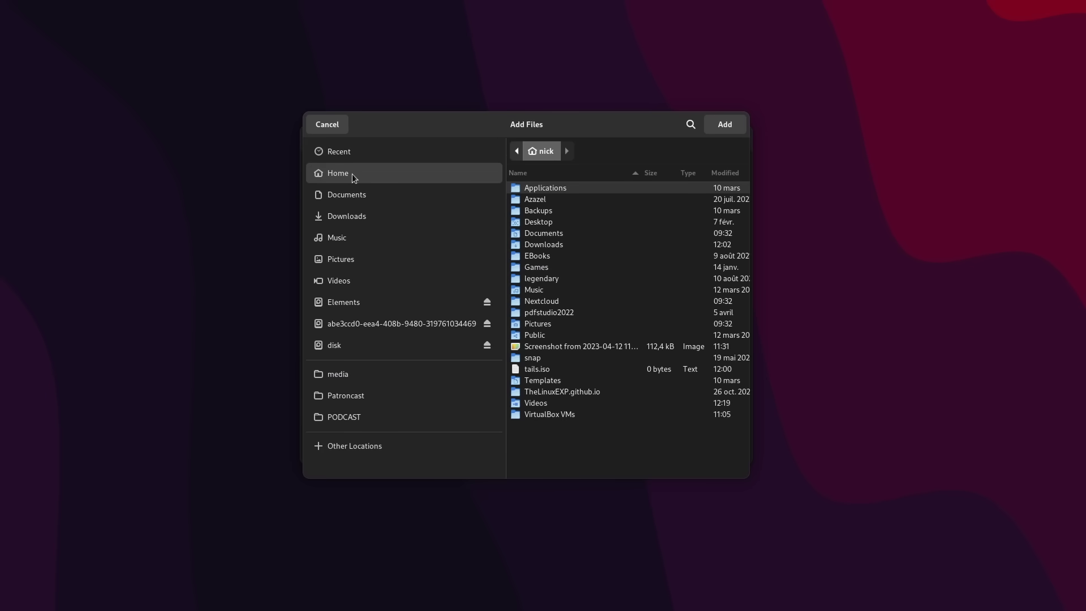
pyautogui.click(571, 349)
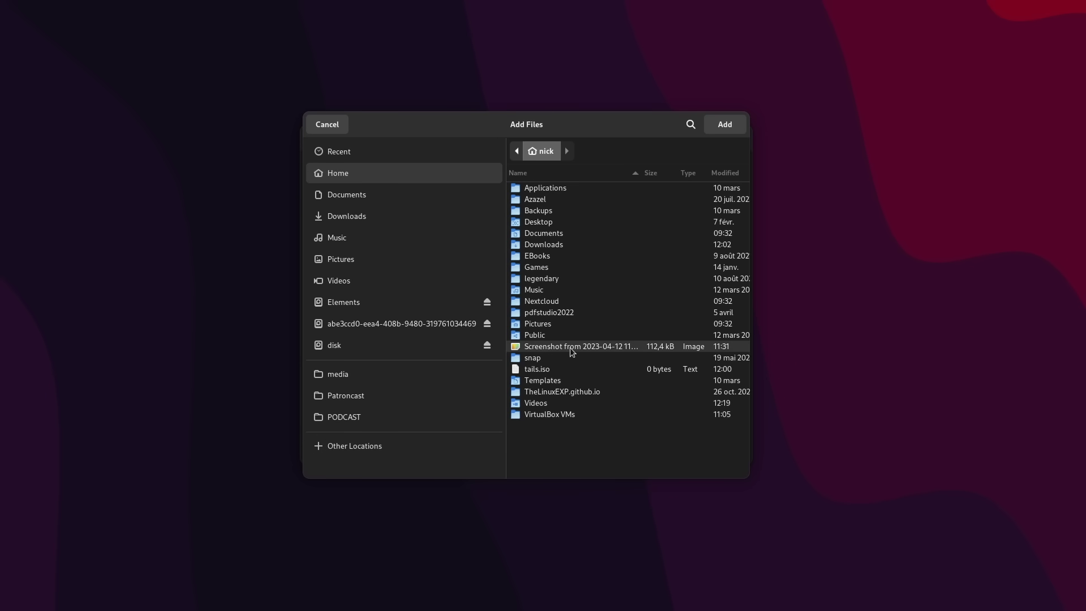
pyautogui.click(723, 126)
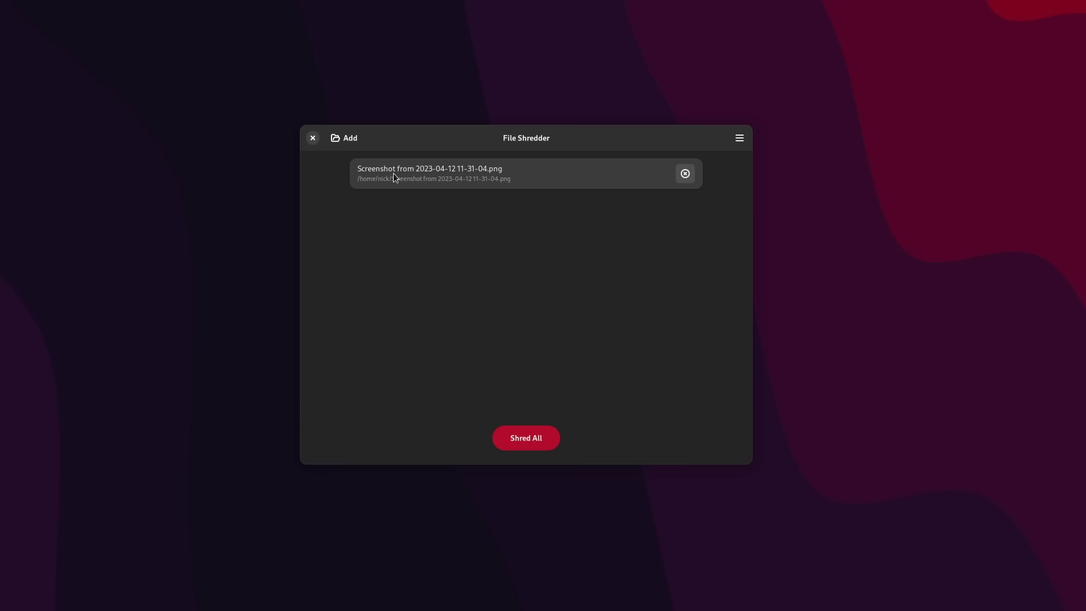
pyautogui.click(524, 439)
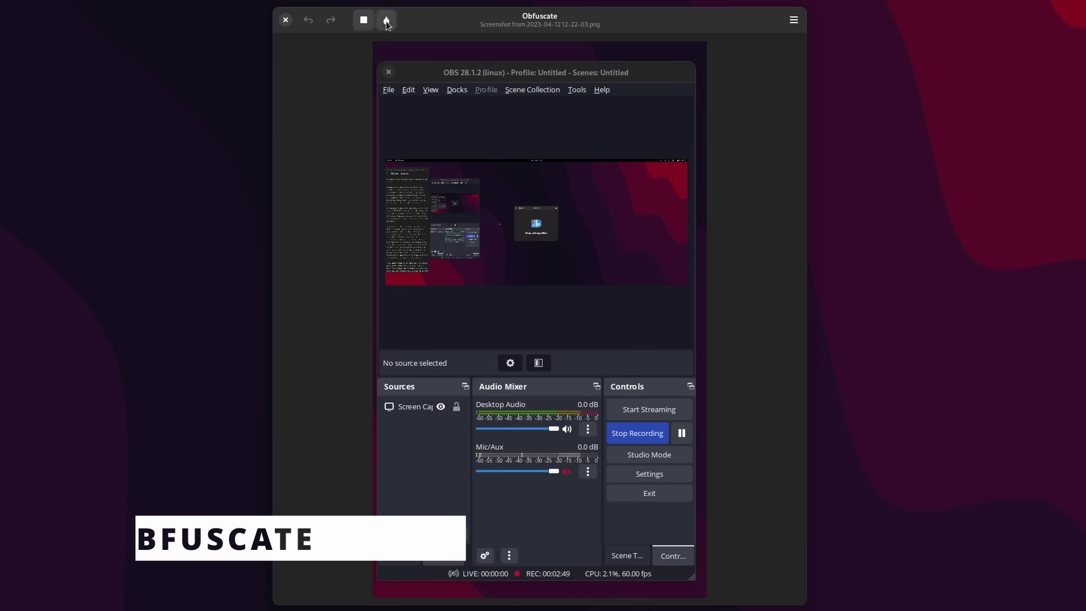
pyautogui.click(386, 21)
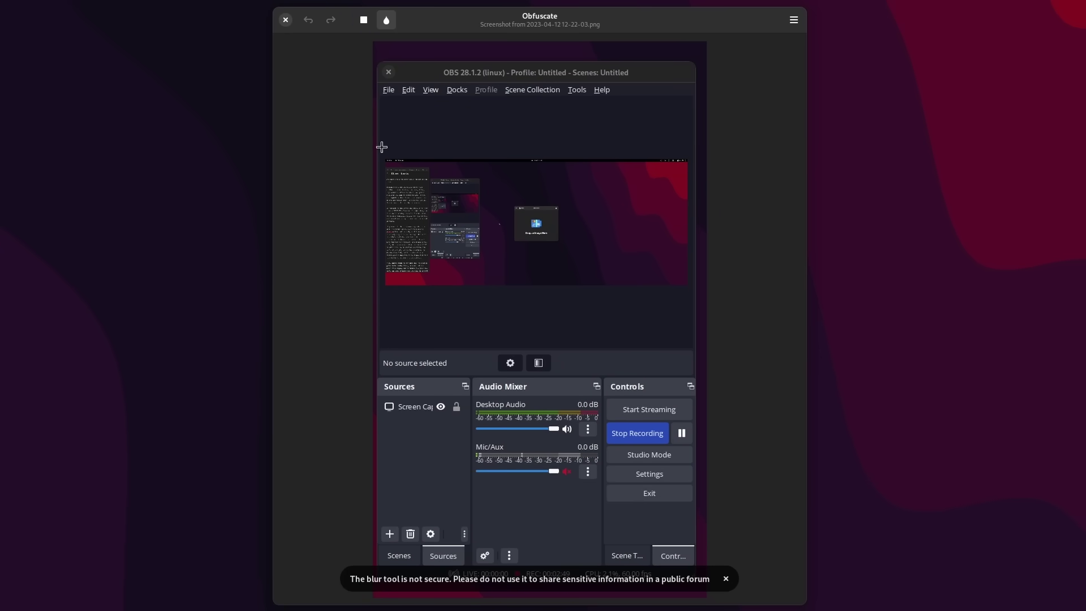
pyautogui.moveTo(381, 146); pyautogui.dragTo(690, 292)
pyautogui.moveTo(382, 147); pyautogui.dragTo(638, 285)
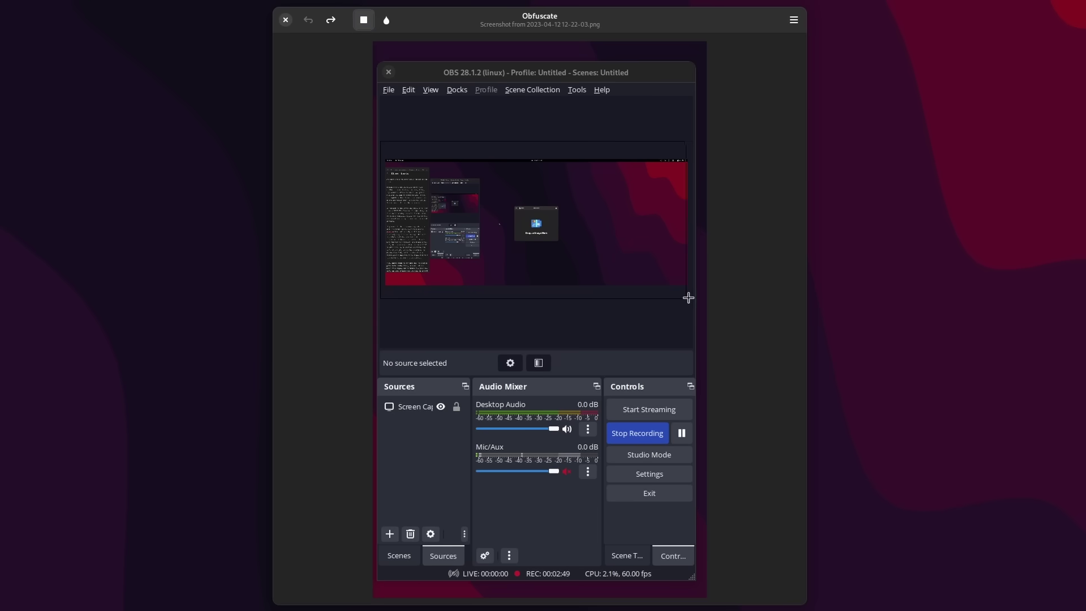
pyautogui.moveTo(691, 291); pyautogui.dragTo(691, 291)
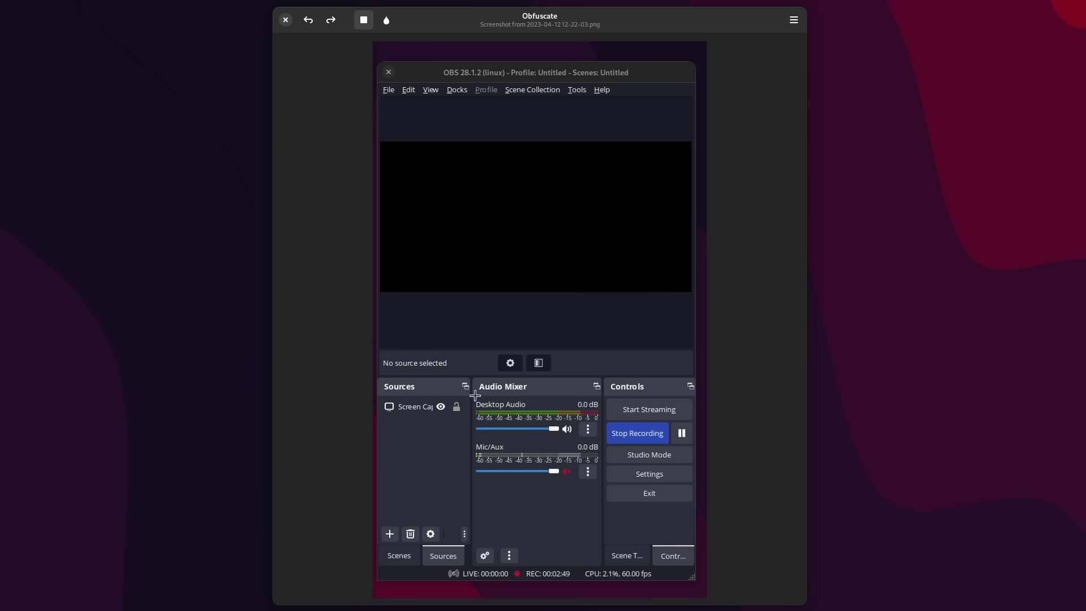
pyautogui.moveTo(600, 494); pyautogui.dragTo(600, 493)
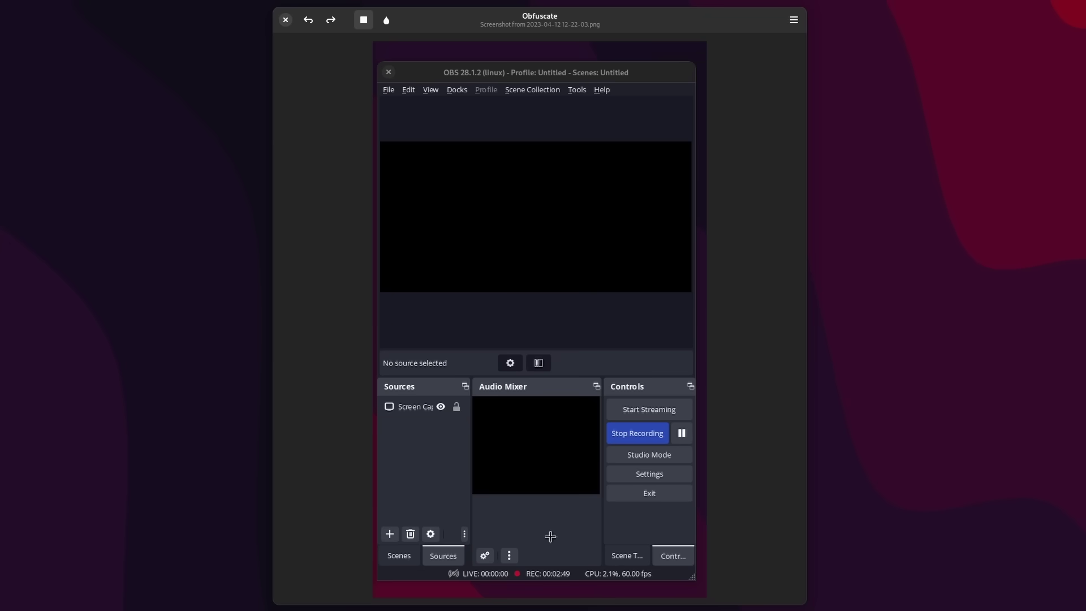
pyautogui.hotkey('ctrl', 'z')
pyautogui.hotkey('ctrl', 'z')
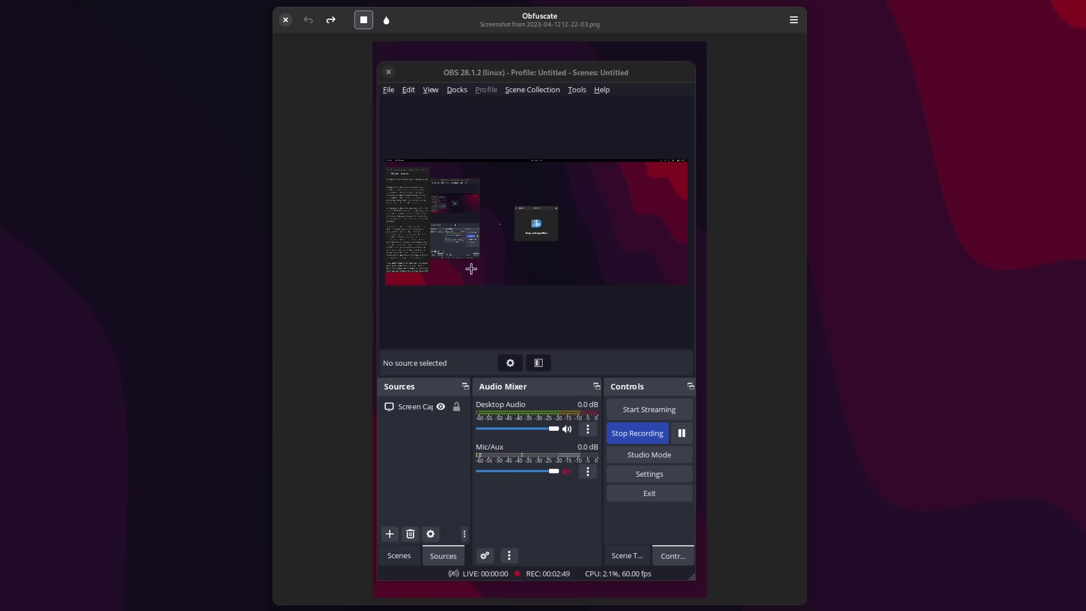
pyautogui.click(387, 19)
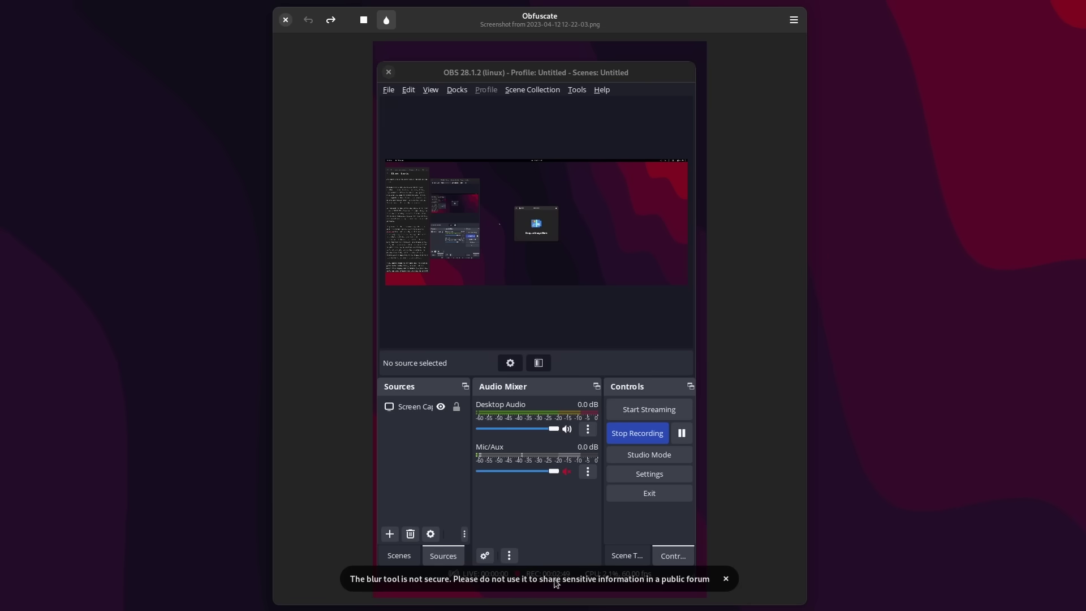
pyautogui.click(368, 22)
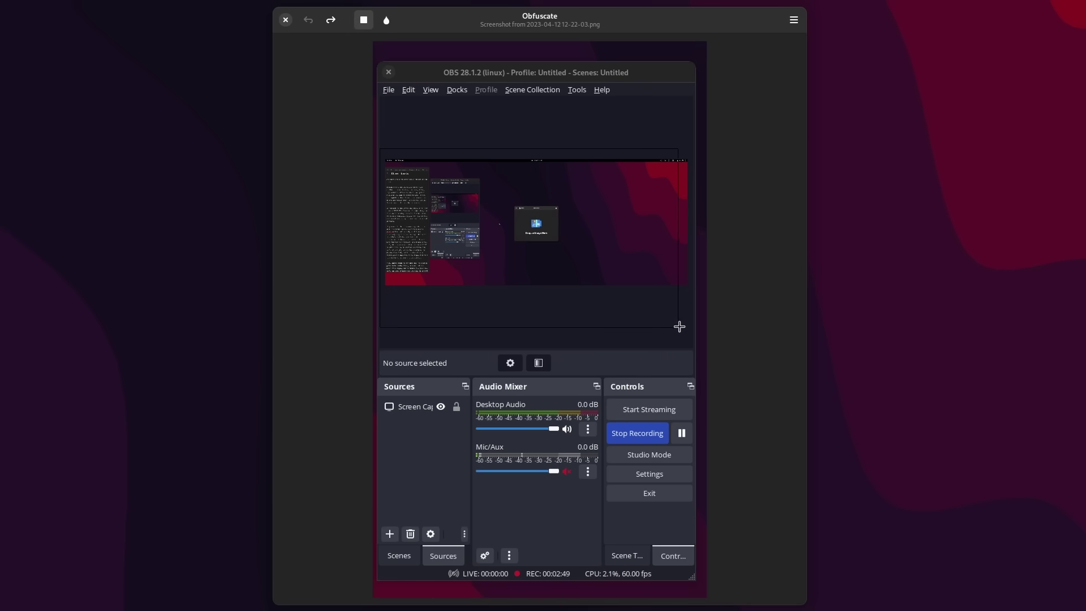